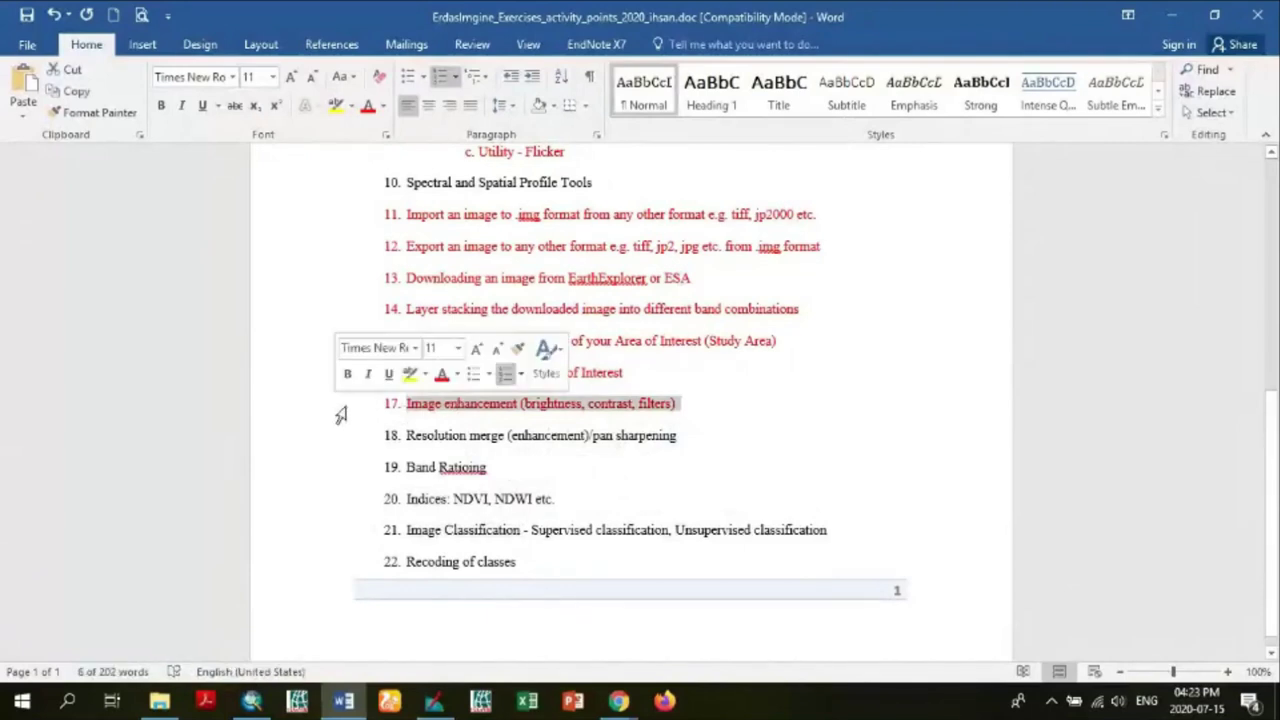
# - Review the exercise list from band change and image exploration through item 17, Image enhancement (brightness, contrast, filters)
pyautogui.click(515, 406)
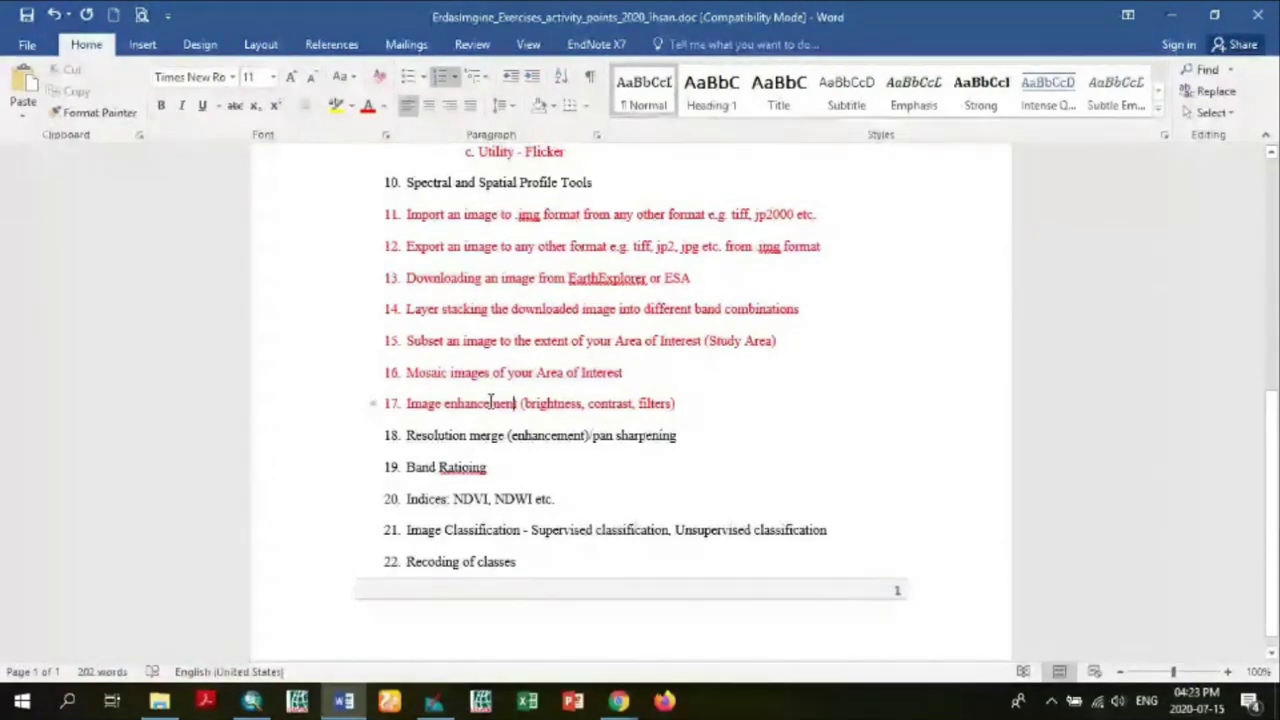
pyautogui.scroll(1, 491, 402)
pyautogui.scroll(1, 491, 402)
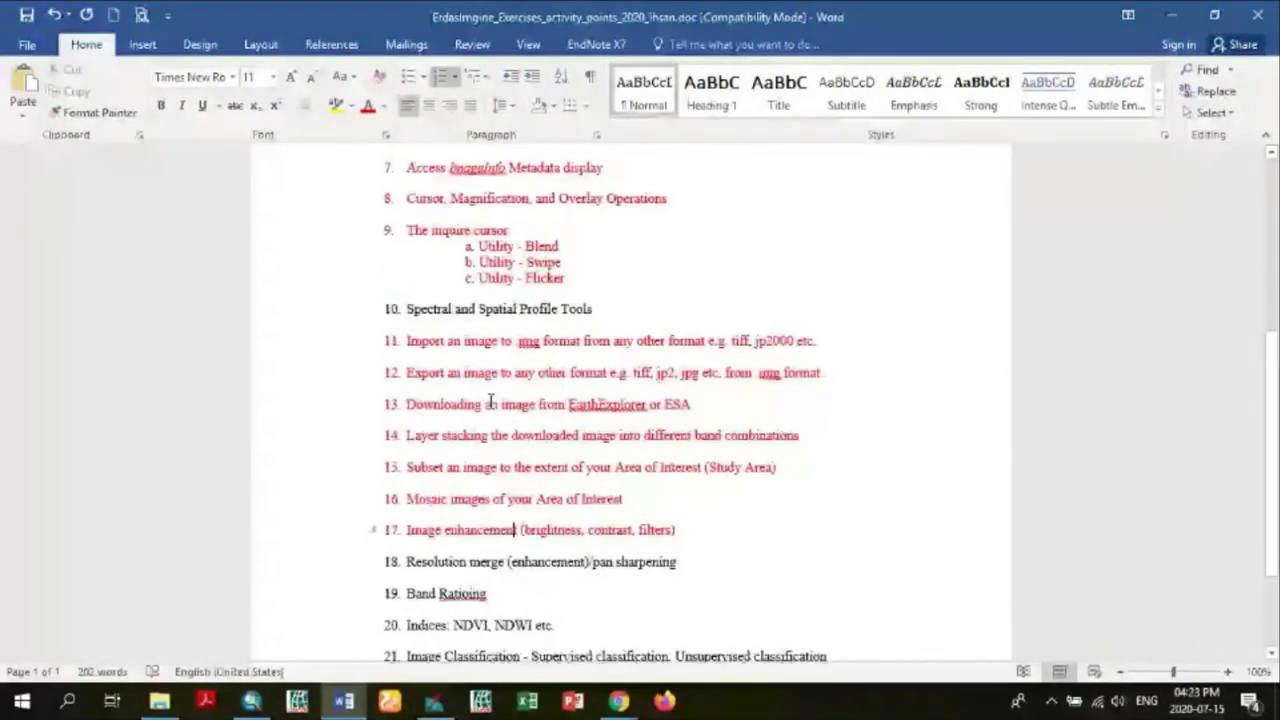
pyautogui.scroll(2, 491, 402)
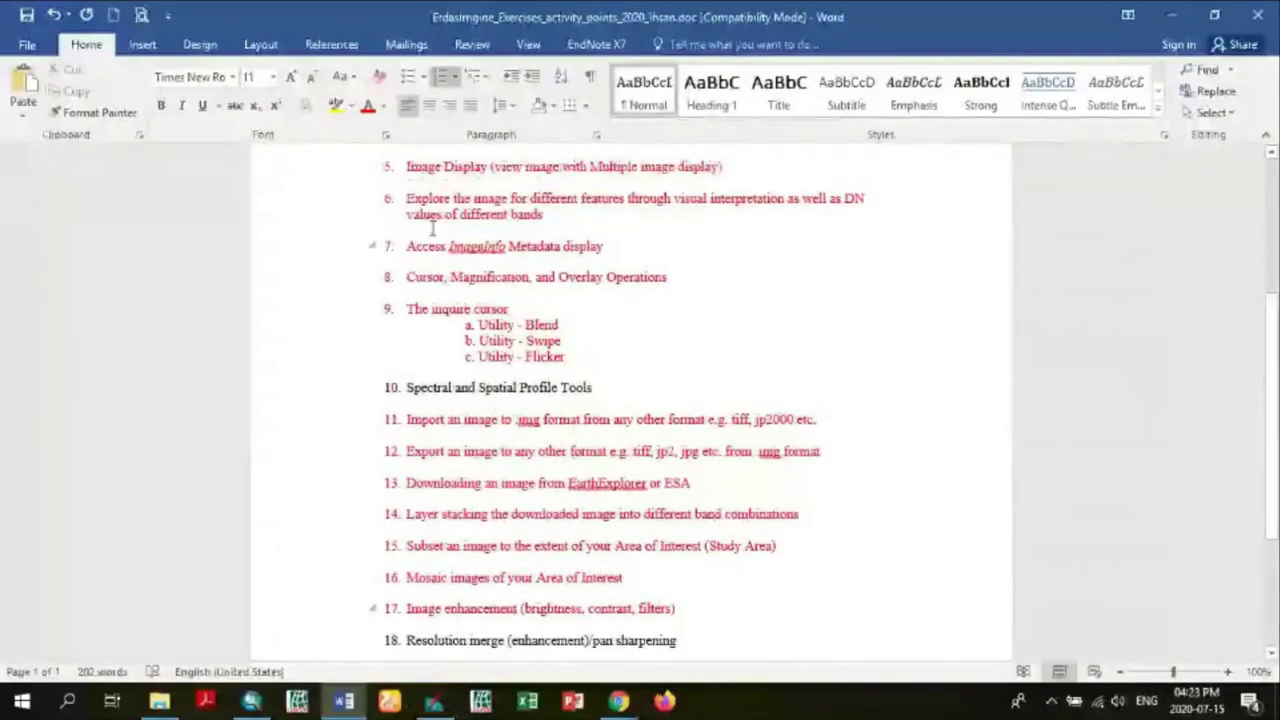
pyautogui.doubleClick(452, 198)
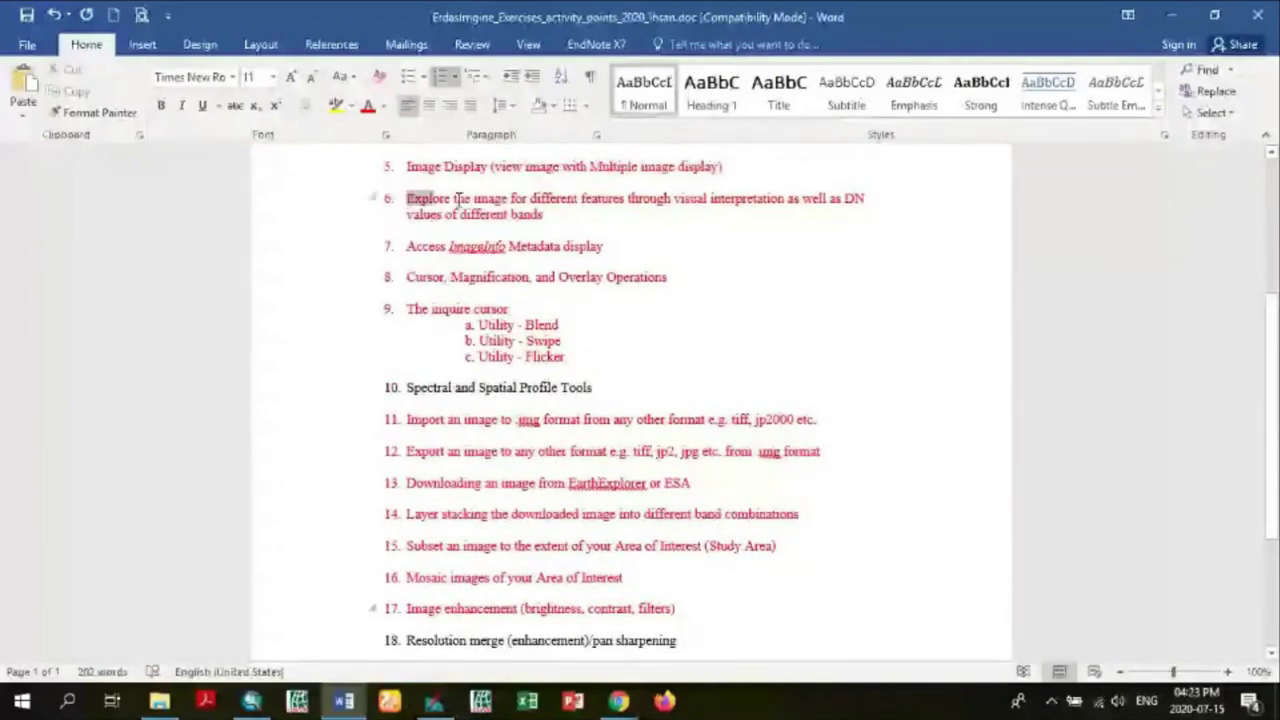
pyautogui.moveTo(456, 199); pyautogui.dragTo(549, 215)
pyautogui.click(524, 218)
pyautogui.scroll(1, 524, 220)
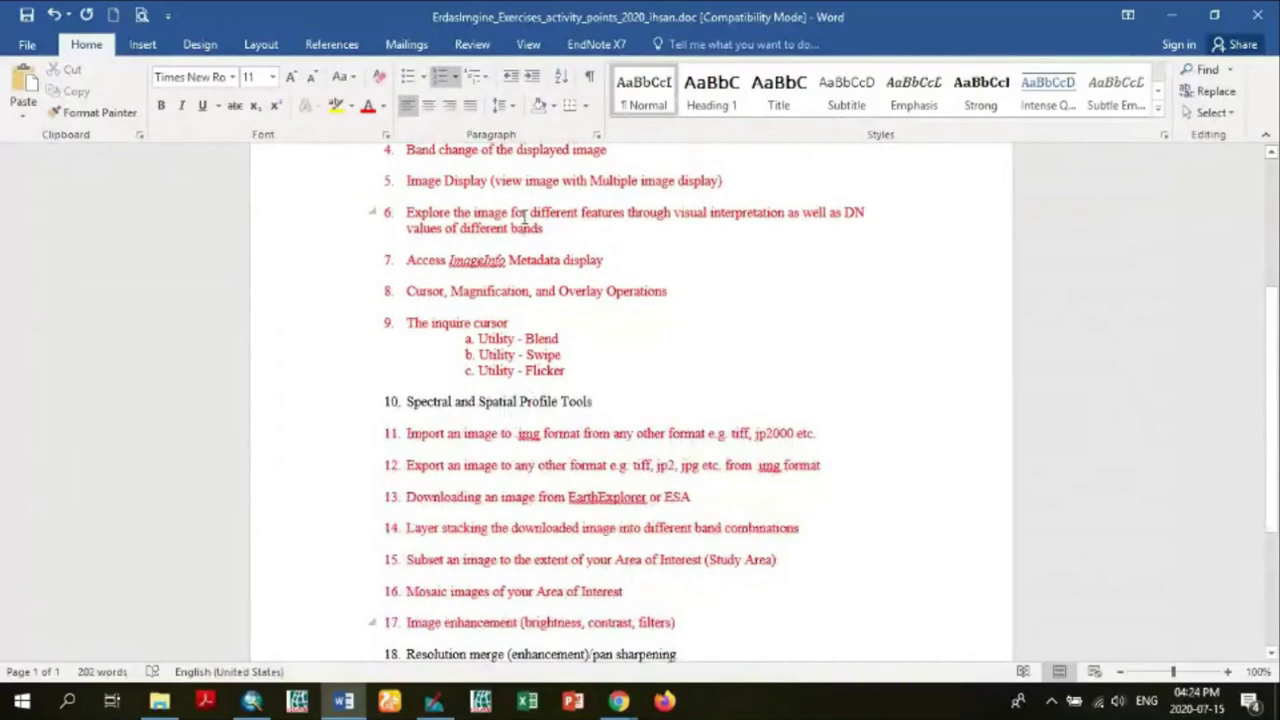
pyautogui.scroll(-1, 524, 218)
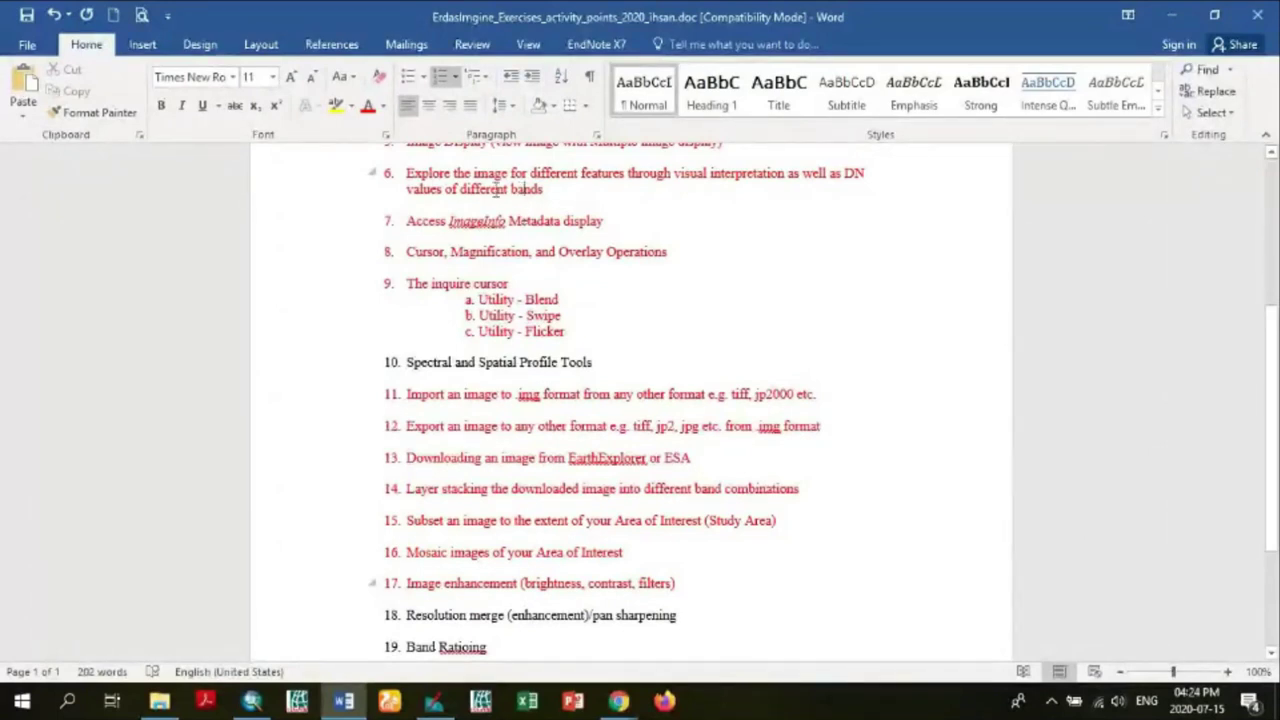
pyautogui.scroll(-1, 495, 190)
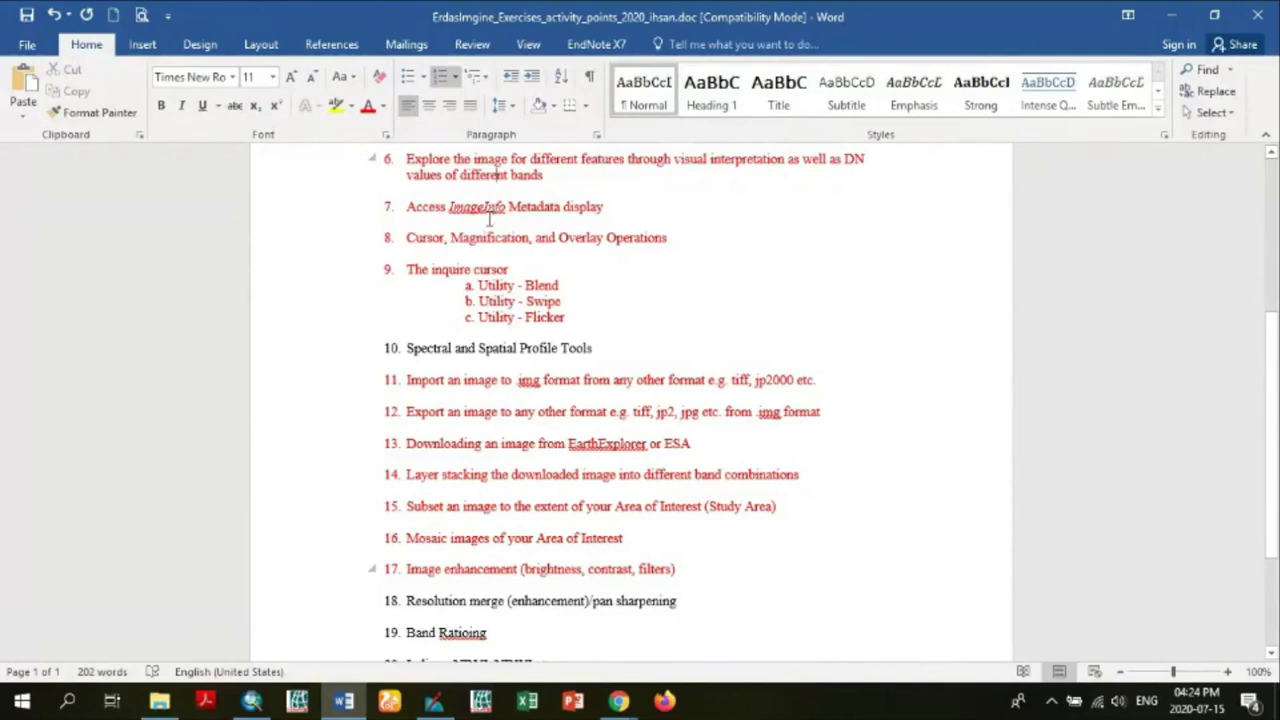
pyautogui.scroll(2, 490, 218)
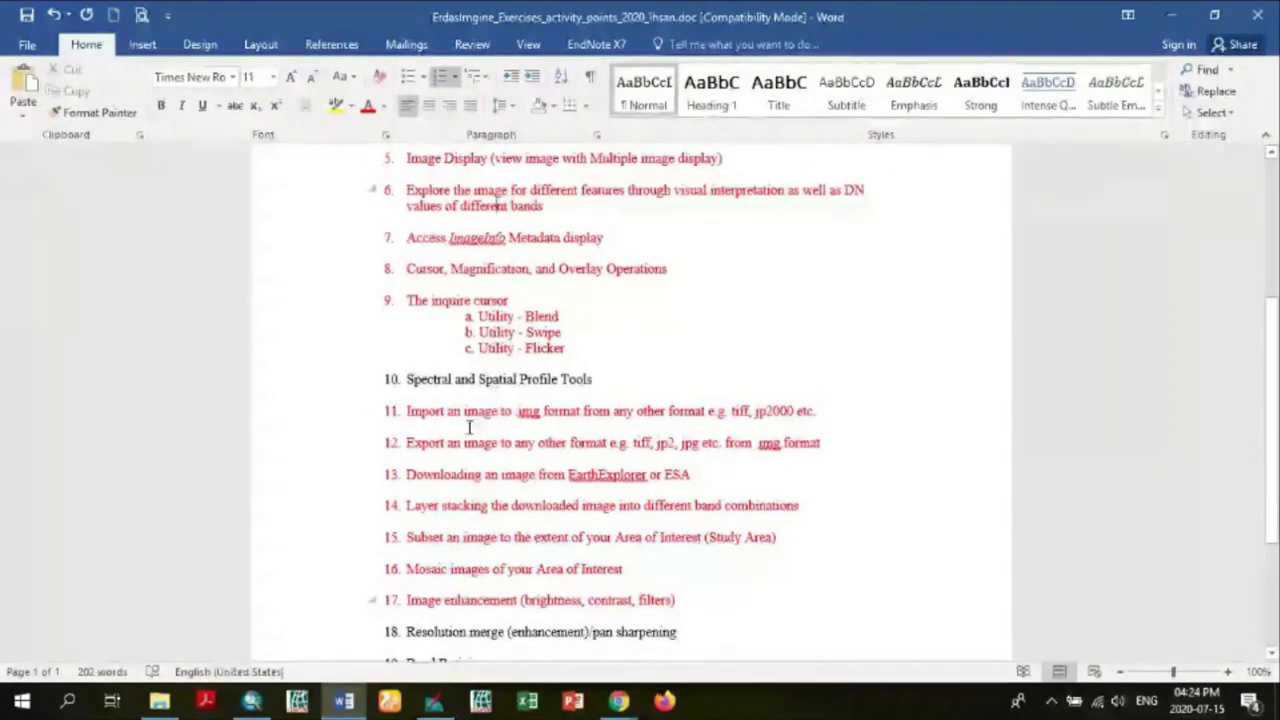
pyautogui.scroll(-3, 469, 427)
pyautogui.scroll(2, 469, 427)
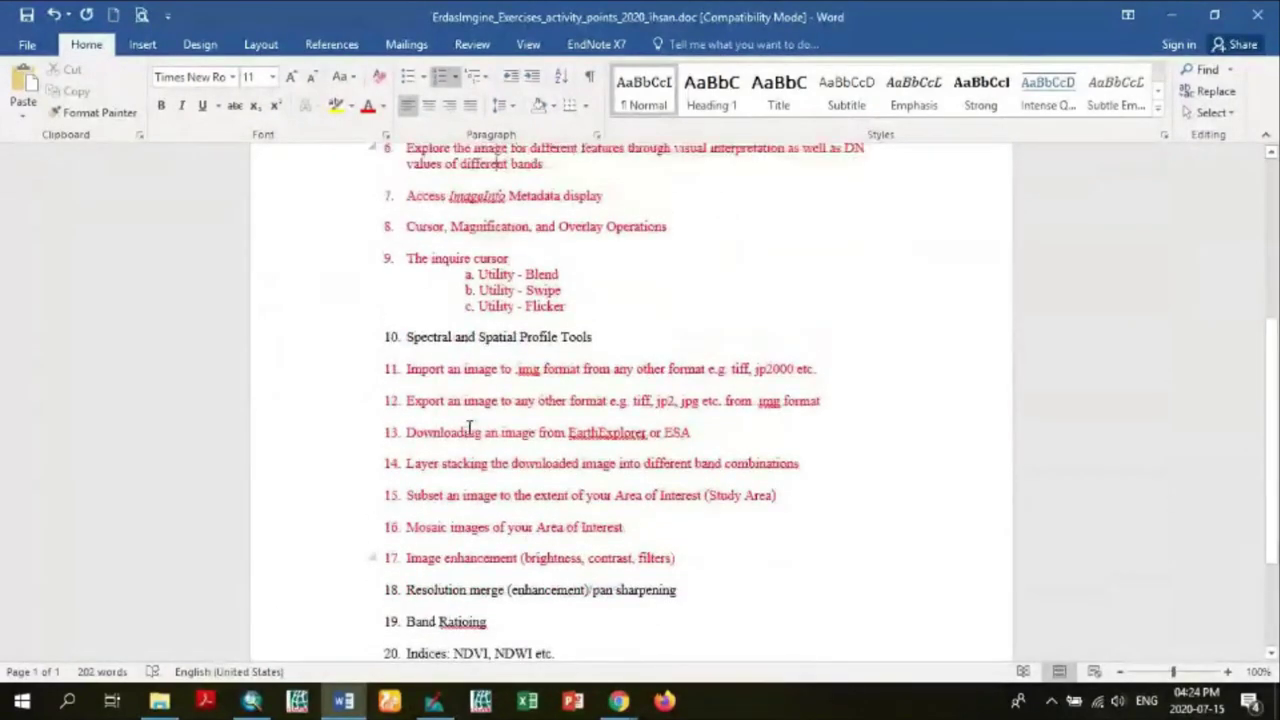
pyautogui.scroll(-3, 469, 427)
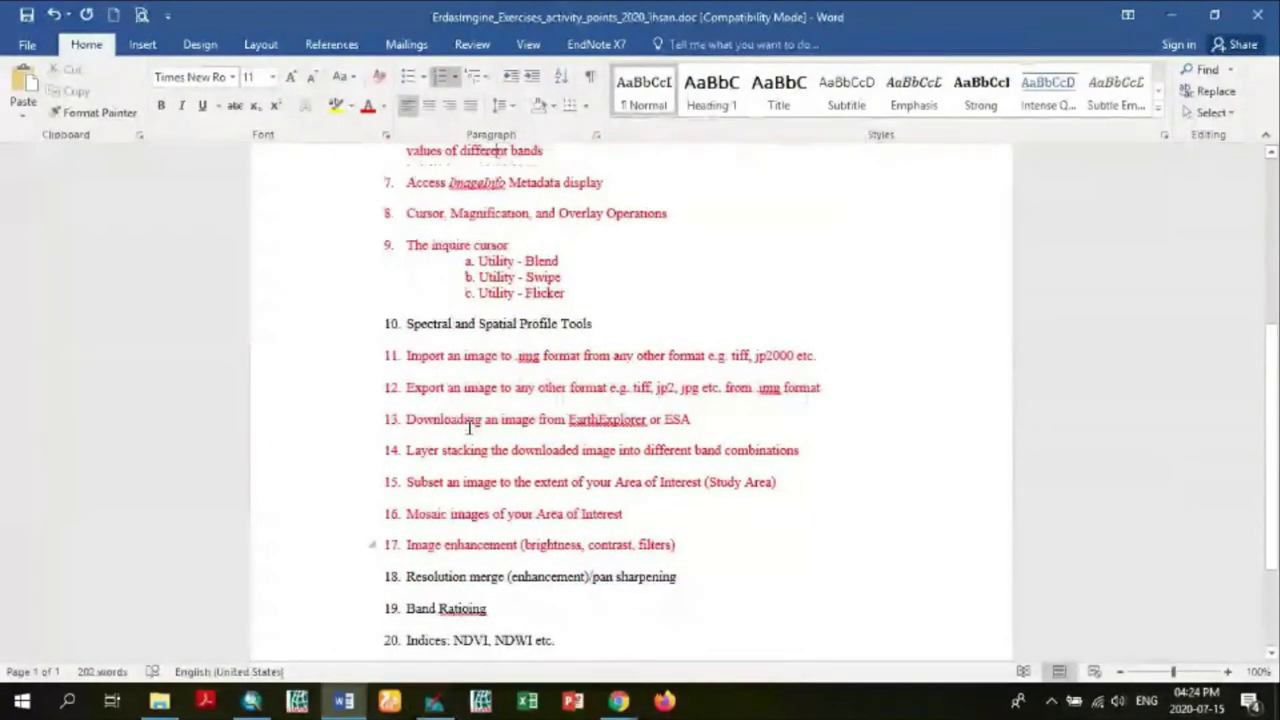
pyautogui.moveTo(407, 484); pyautogui.dragTo(674, 485)
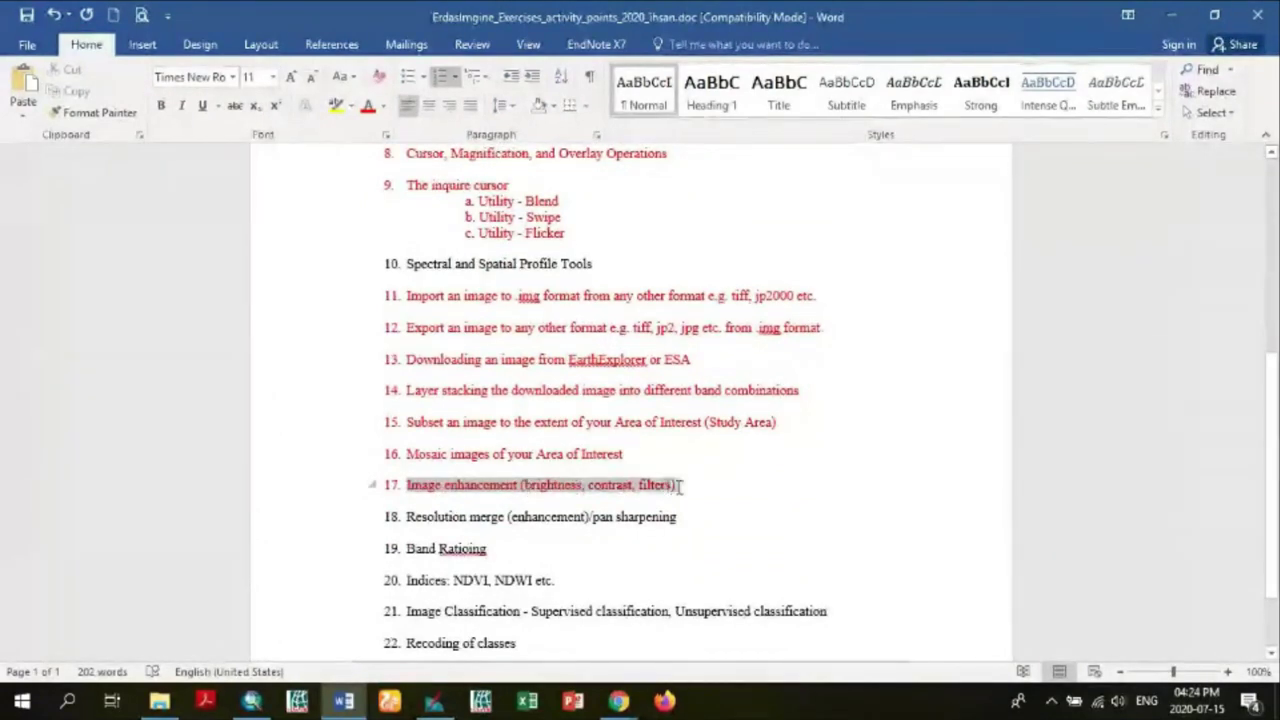
pyautogui.click(601, 491)
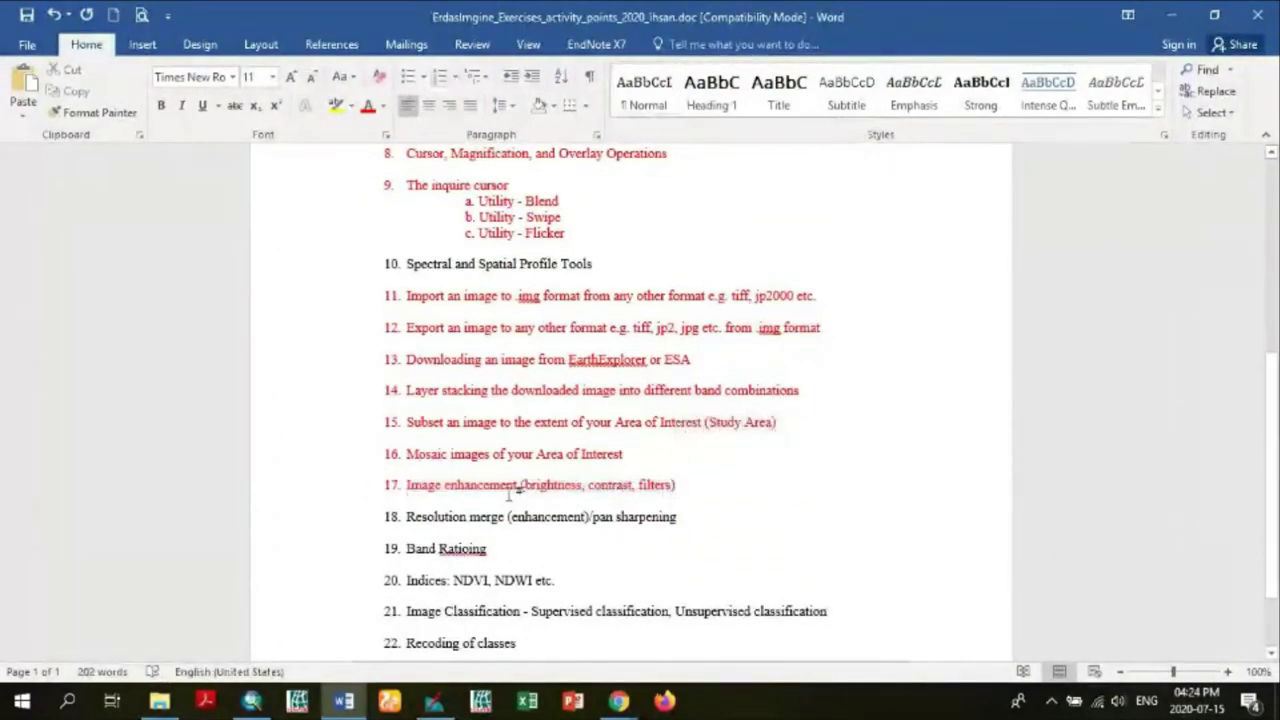
pyautogui.moveTo(428, 488); pyautogui.dragTo(517, 486)
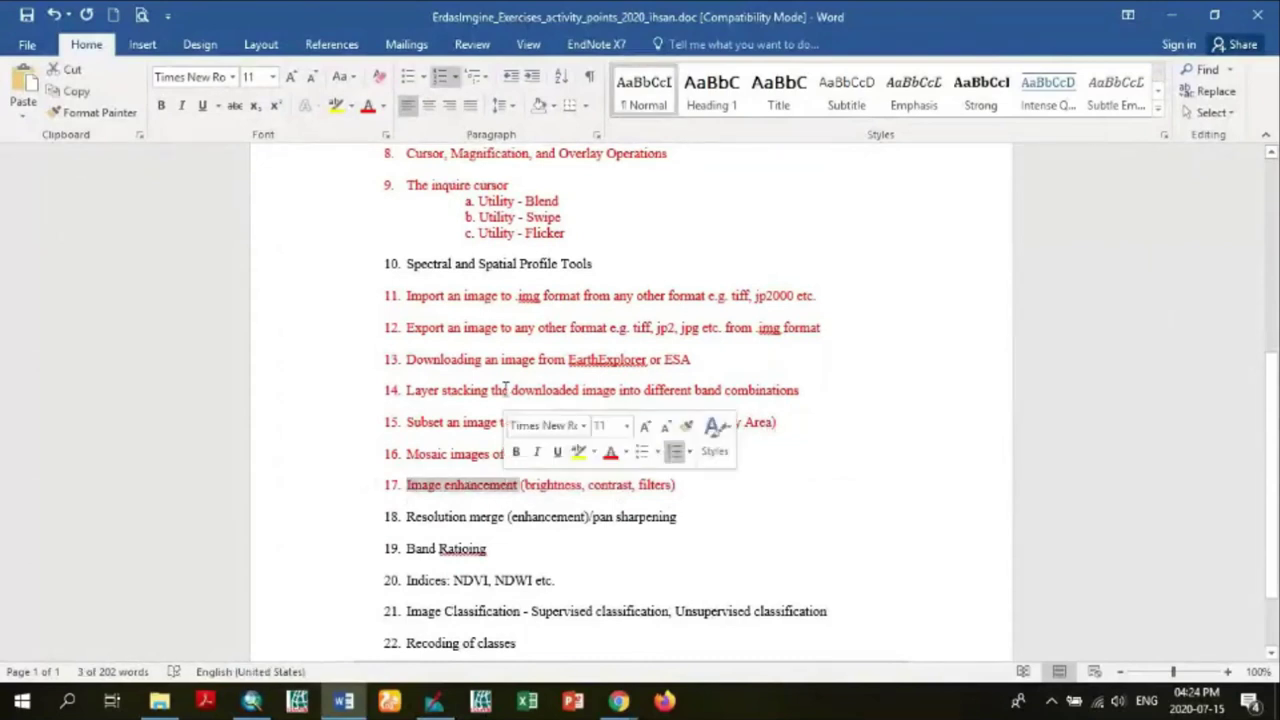
# - Zoom the exercise document to page width and place the text cursor in item 17, Image enhancement
pyautogui.click(530, 46)
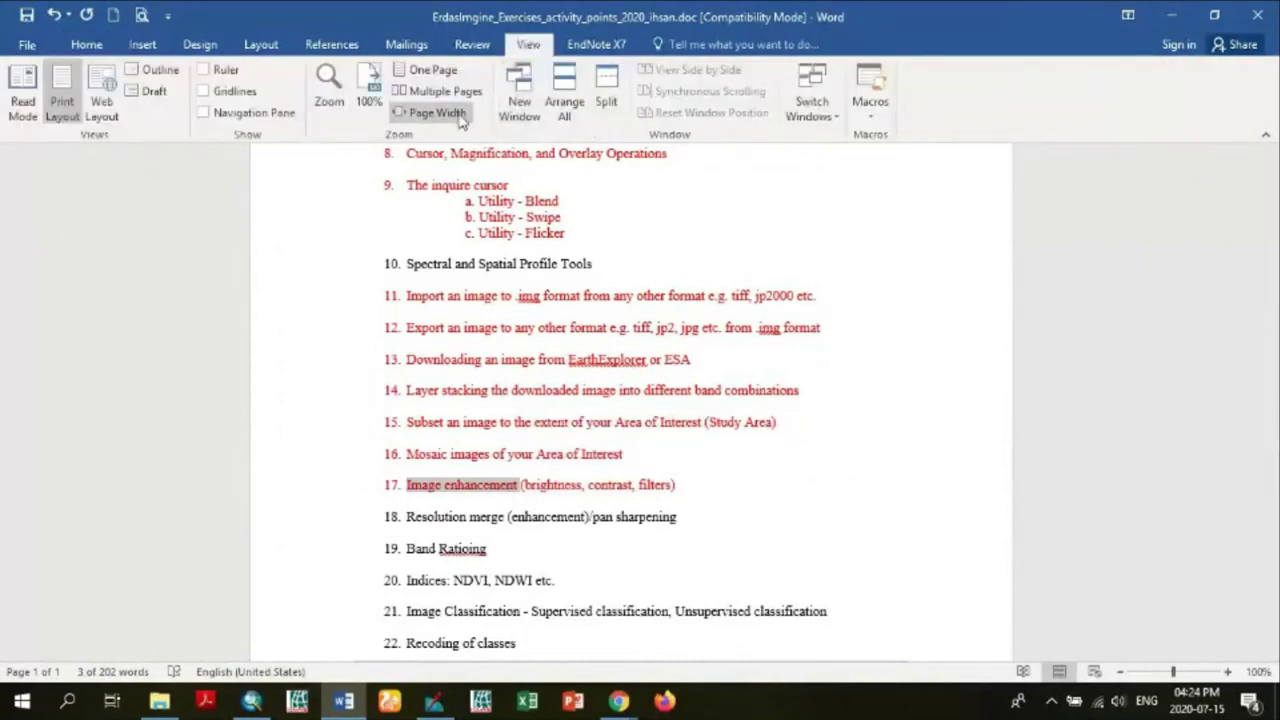
pyautogui.click(457, 114)
pyautogui.click(380, 492)
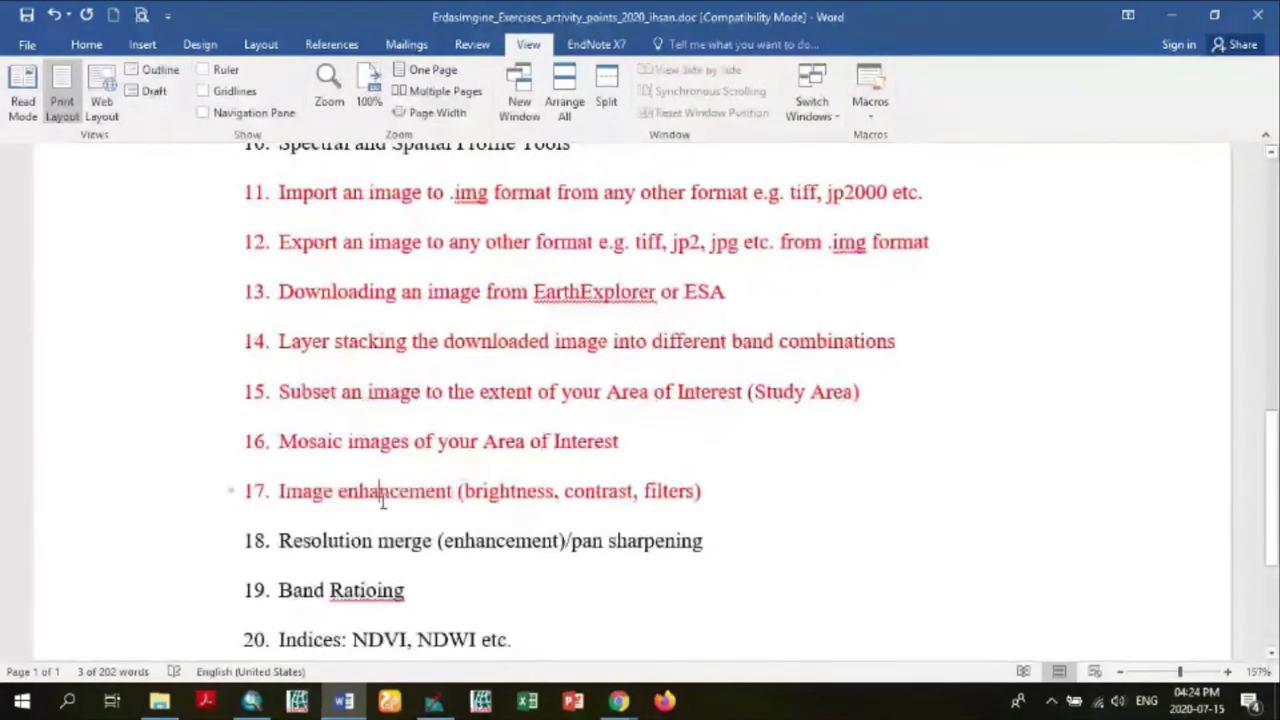
# - Examine item 17's brightness, contrast and filters topics, along with the Resolution merge and Band Ratioing items below it
pyautogui.click(104, 499)
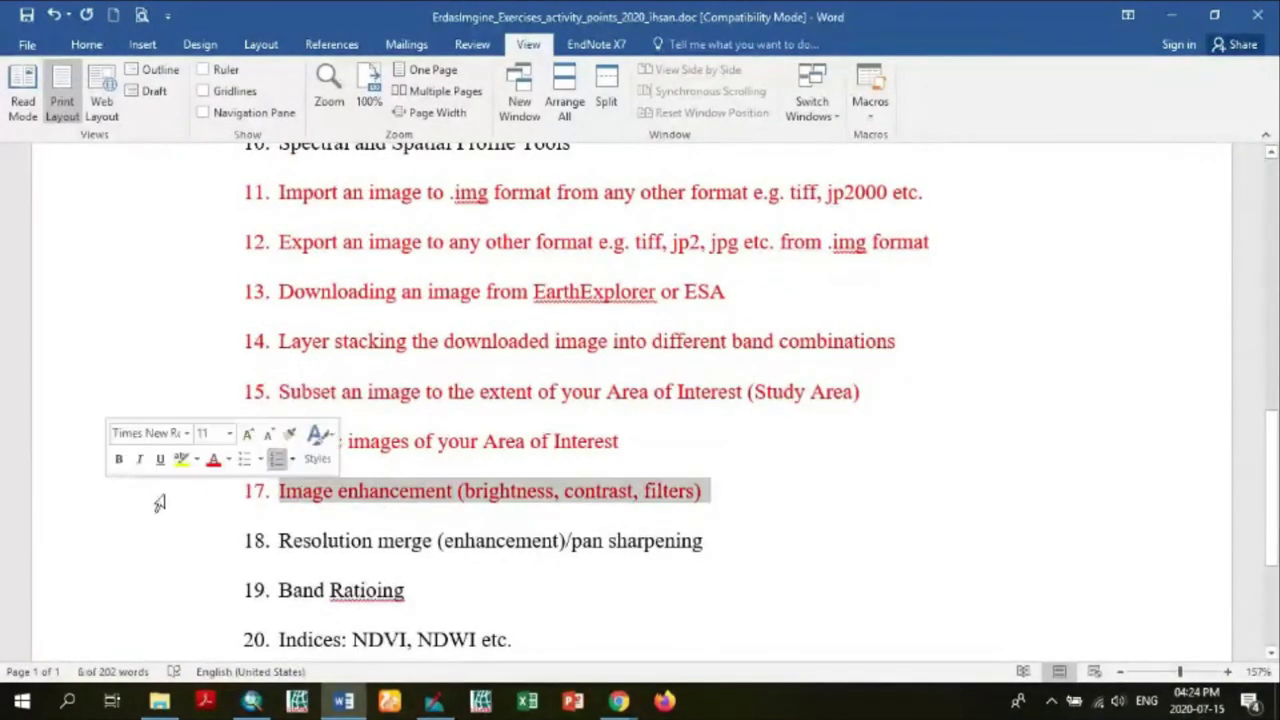
pyautogui.click(365, 495)
pyautogui.moveTo(466, 490); pyautogui.dragTo(699, 491)
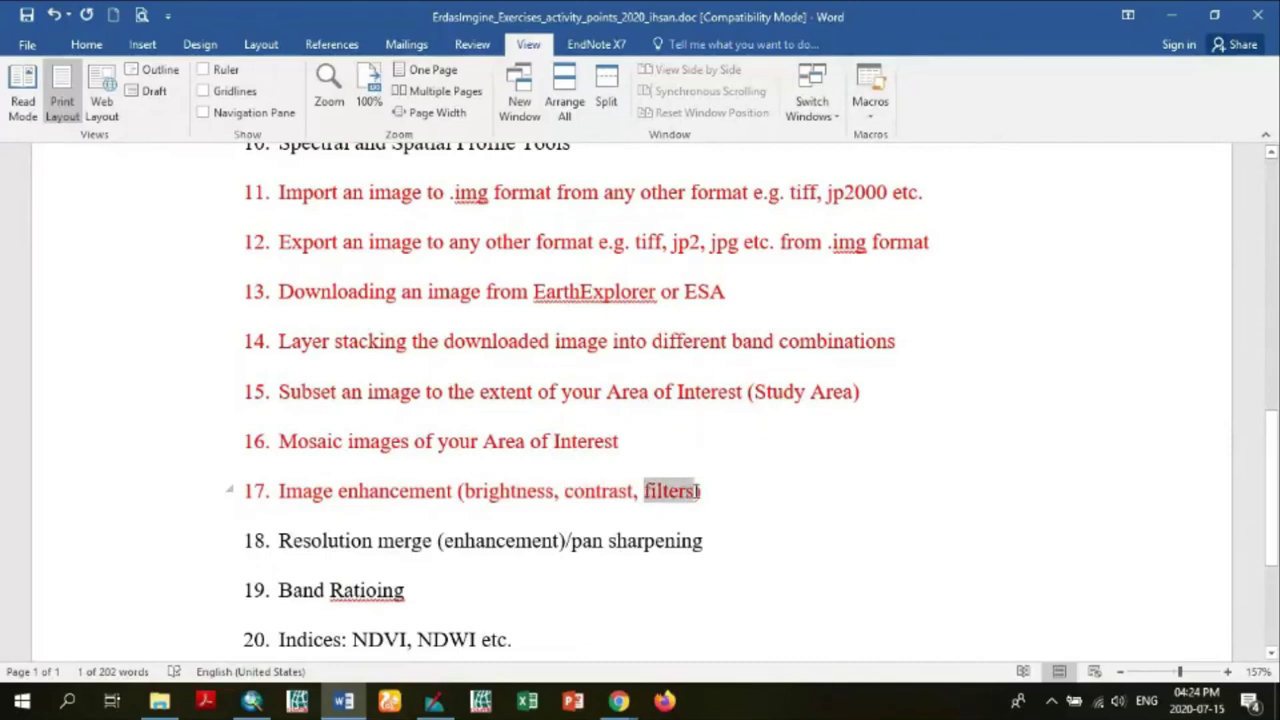
pyautogui.click(632, 490)
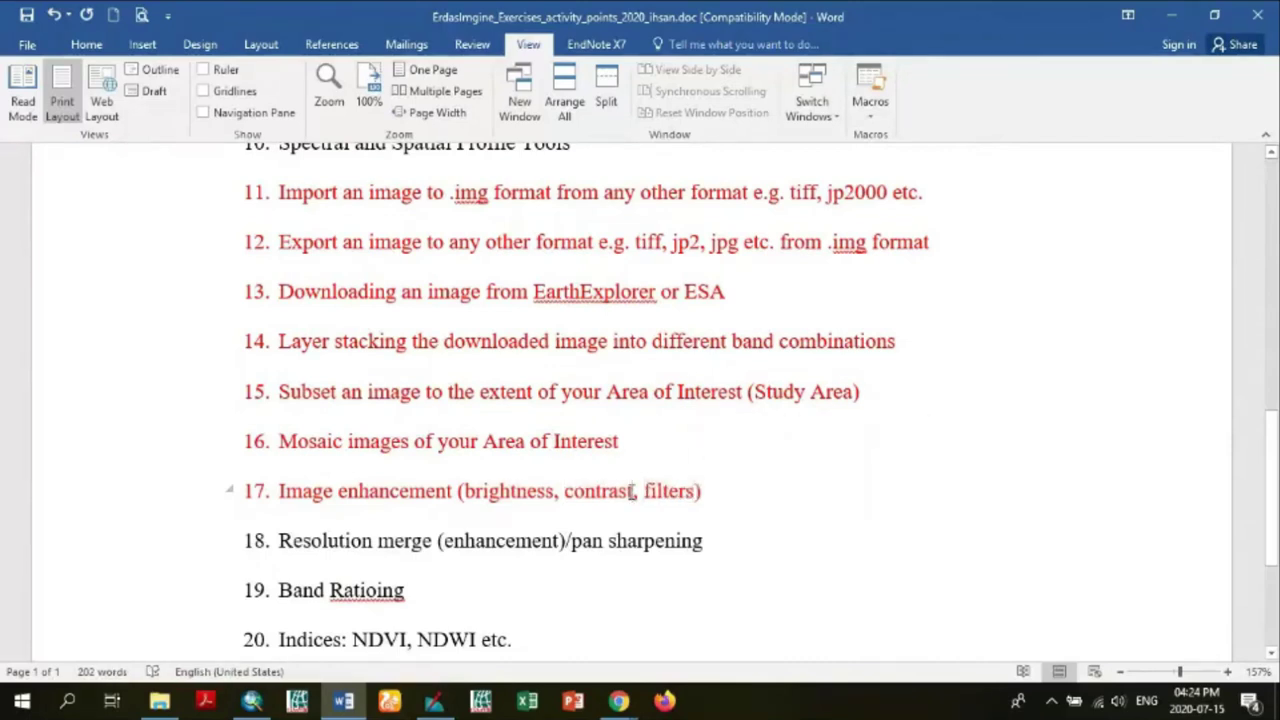
pyautogui.scroll(-1, 632, 491)
pyautogui.moveTo(279, 520); pyautogui.dragTo(405, 520)
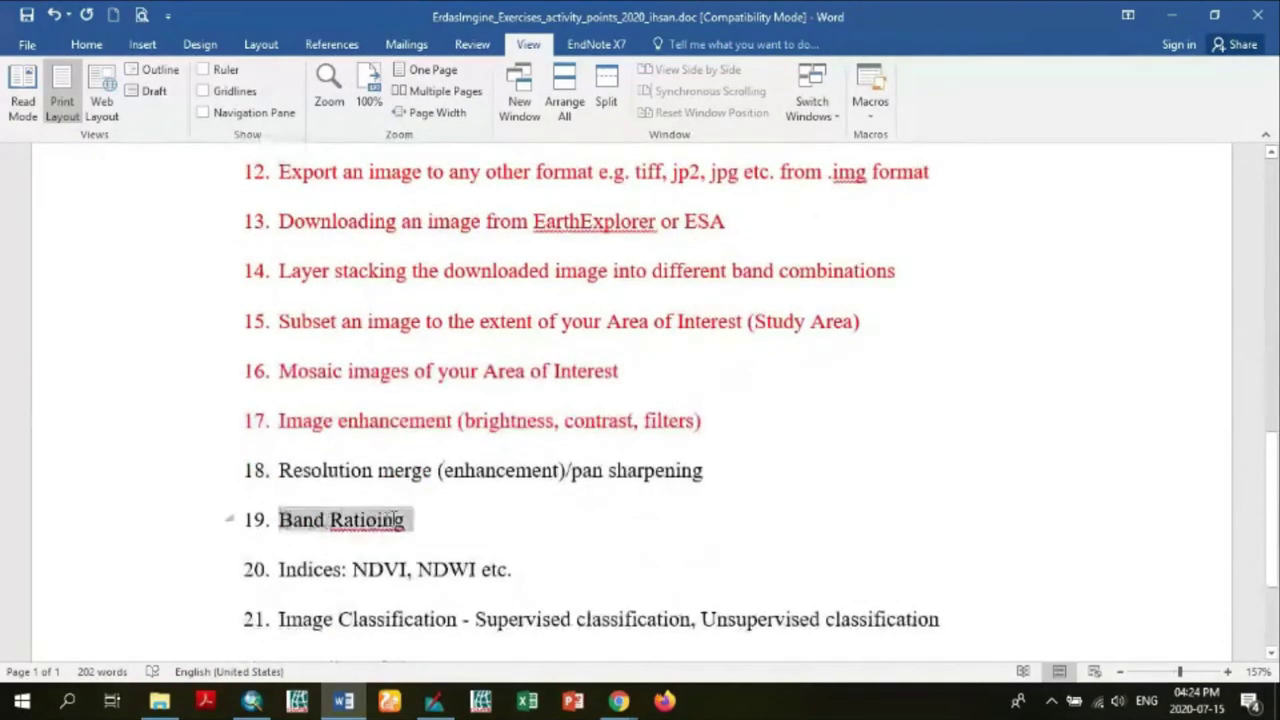
pyautogui.moveTo(279, 470); pyautogui.dragTo(430, 466)
pyautogui.click(370, 421)
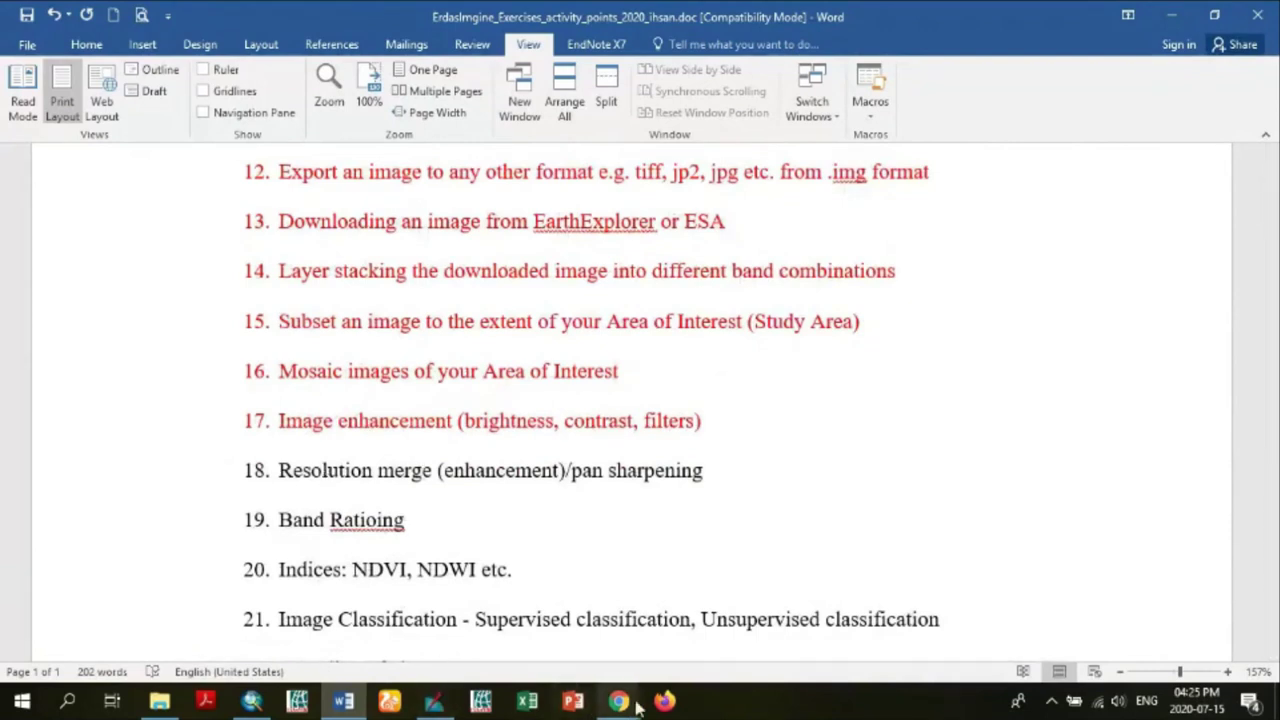
# - Switch to ERDAS IMAGINE 2014 and maximize its window
pyautogui.moveTo(619, 700)
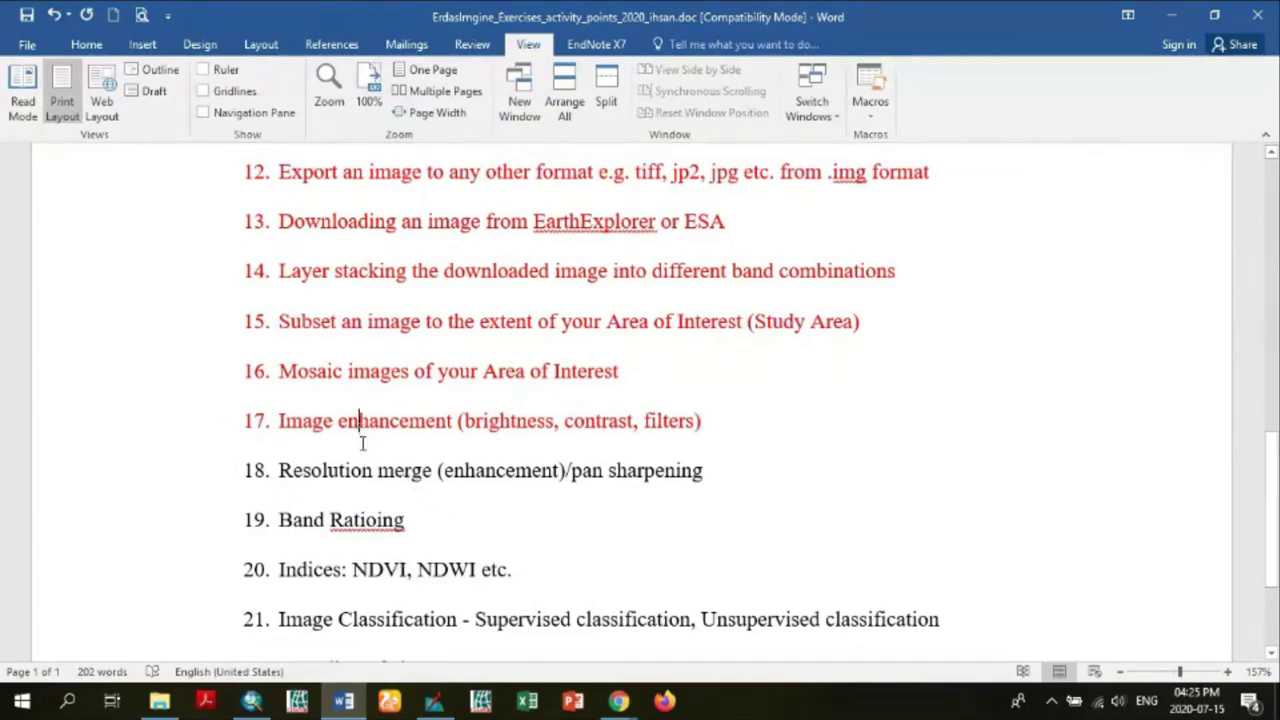
pyautogui.click(433, 700)
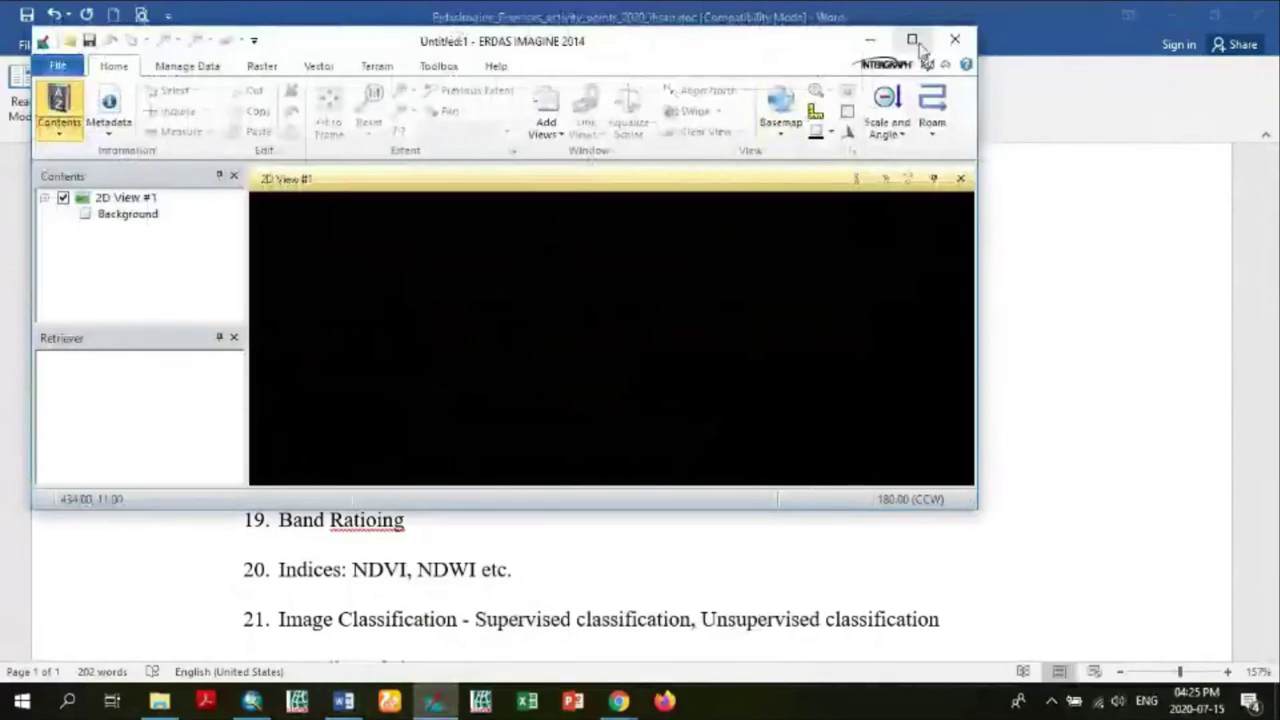
pyautogui.click(913, 41)
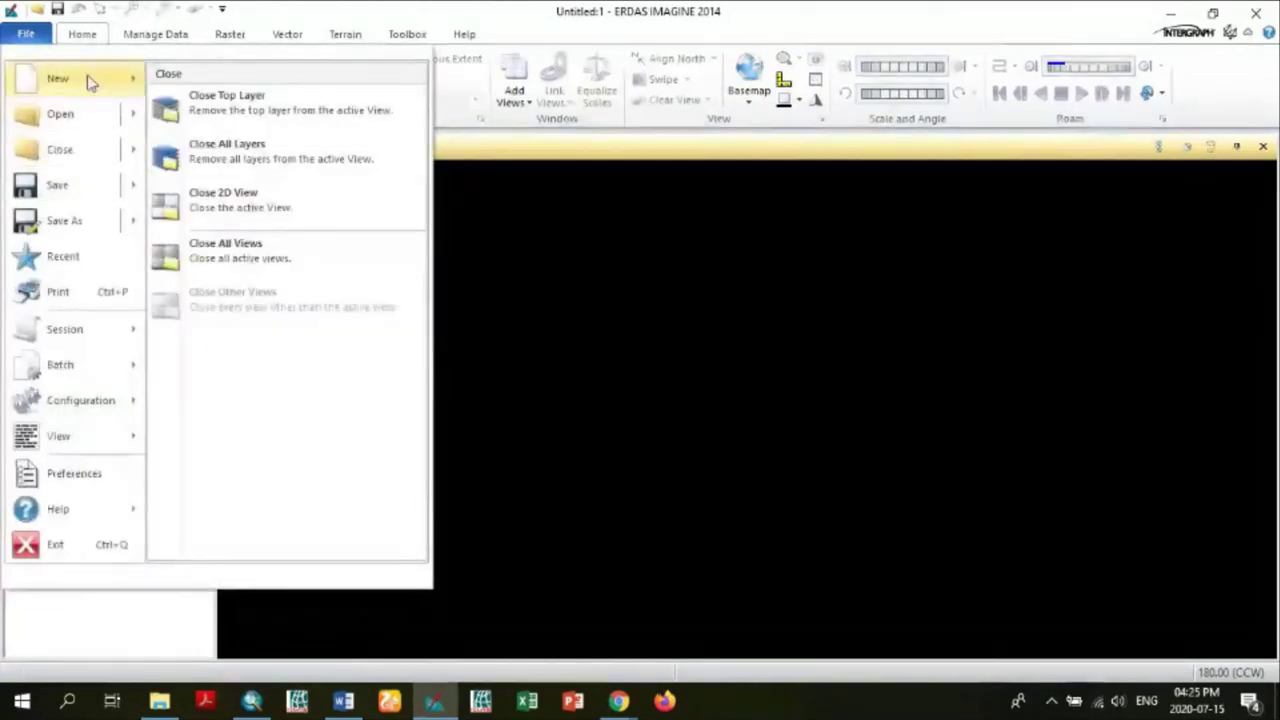
# - Open the raster subset_inbox2.img from the recent files in 2D View #1 and fit it to the frame
pyautogui.moveTo(76, 120)
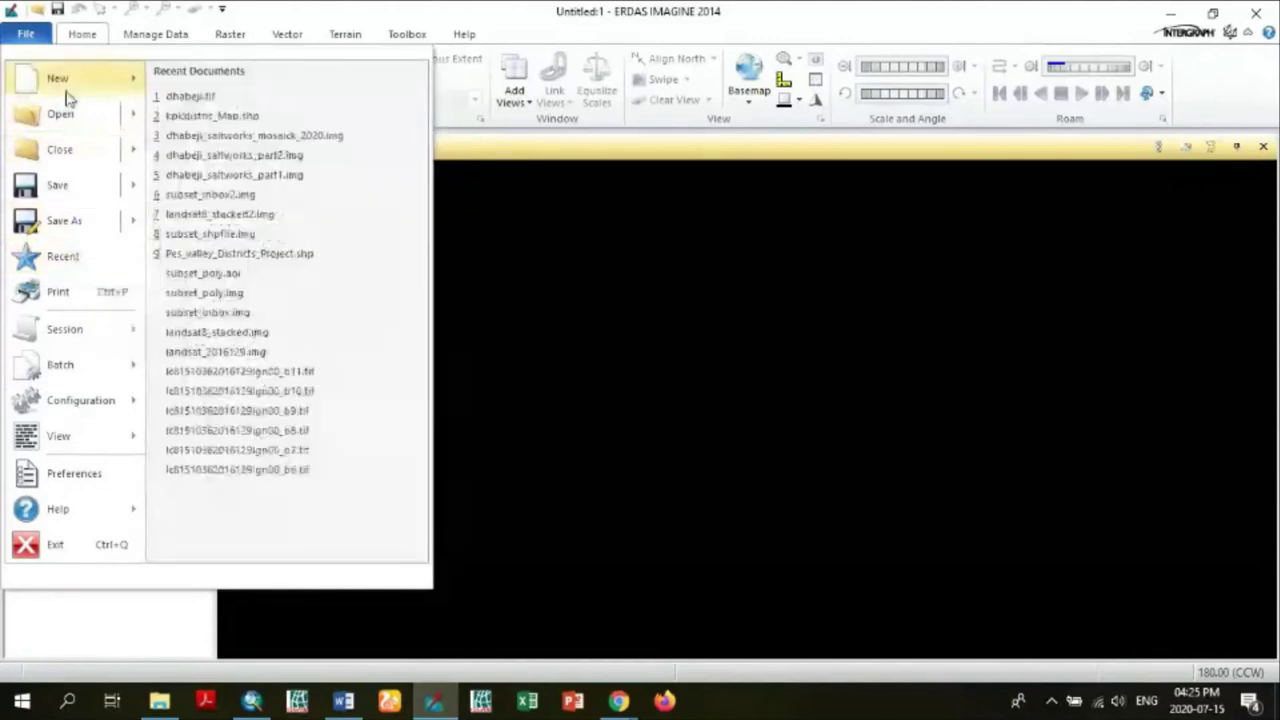
pyautogui.moveTo(68, 91)
pyautogui.click(62, 114)
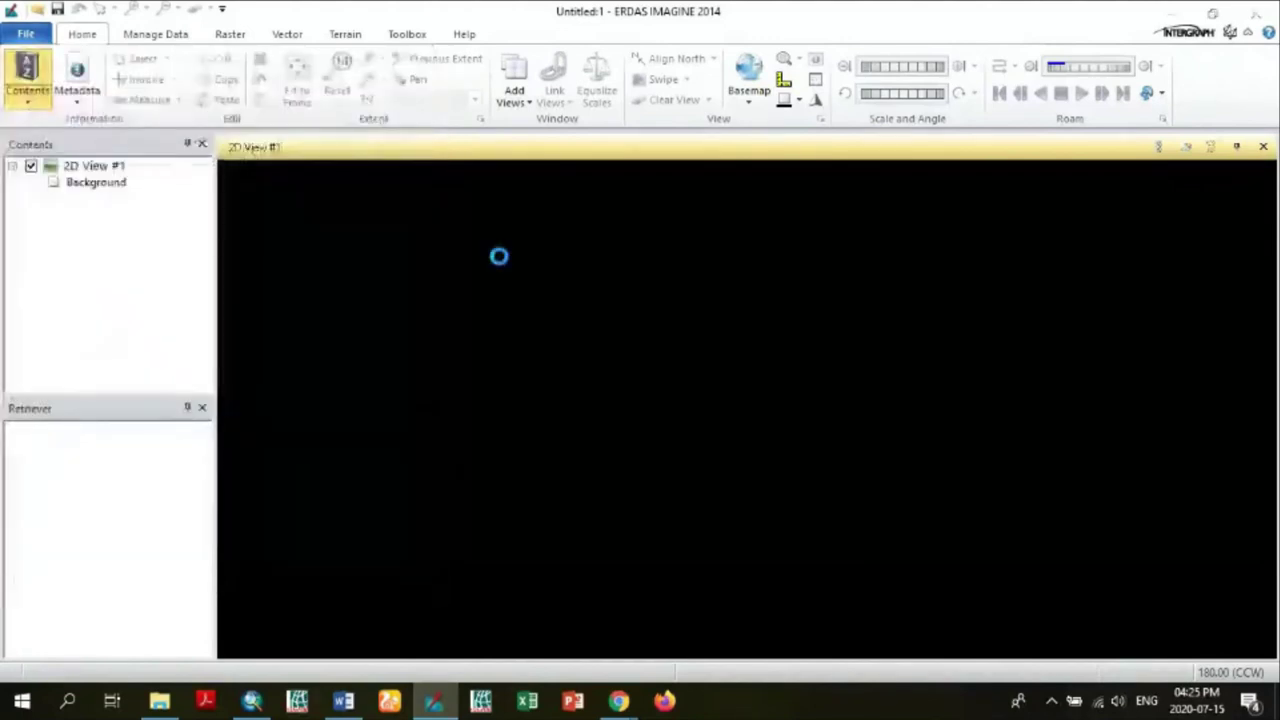
pyautogui.click(843, 354)
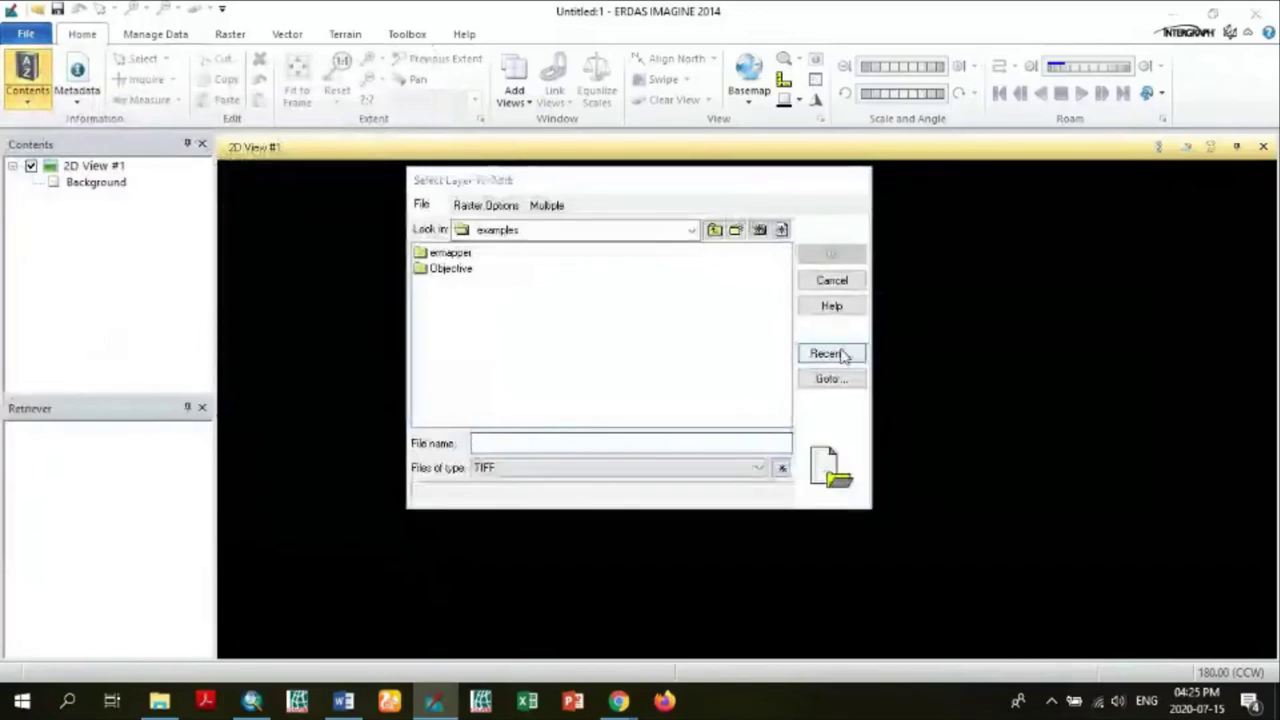
pyautogui.click(766, 402)
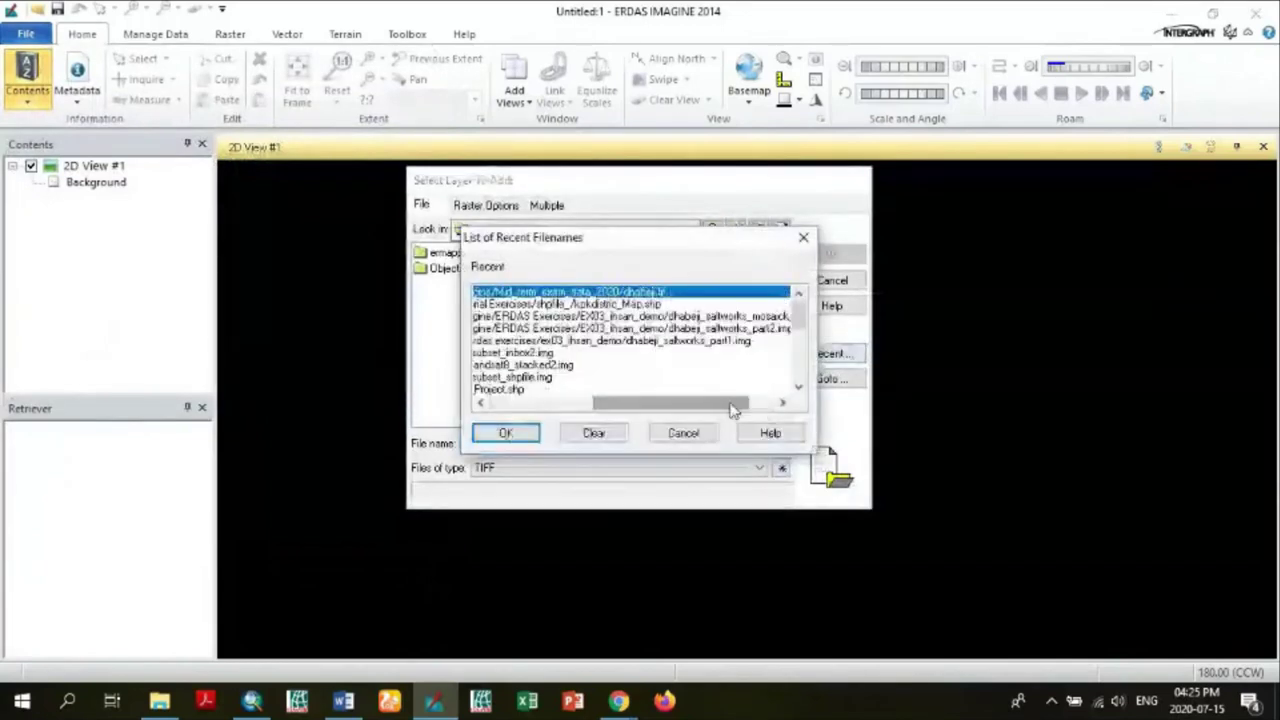
pyautogui.moveTo(735, 410)
pyautogui.mouseDown()
pyautogui.moveTo(758, 408)
pyautogui.moveTo(666, 409)
pyautogui.moveTo(728, 395)
pyautogui.mouseUp()
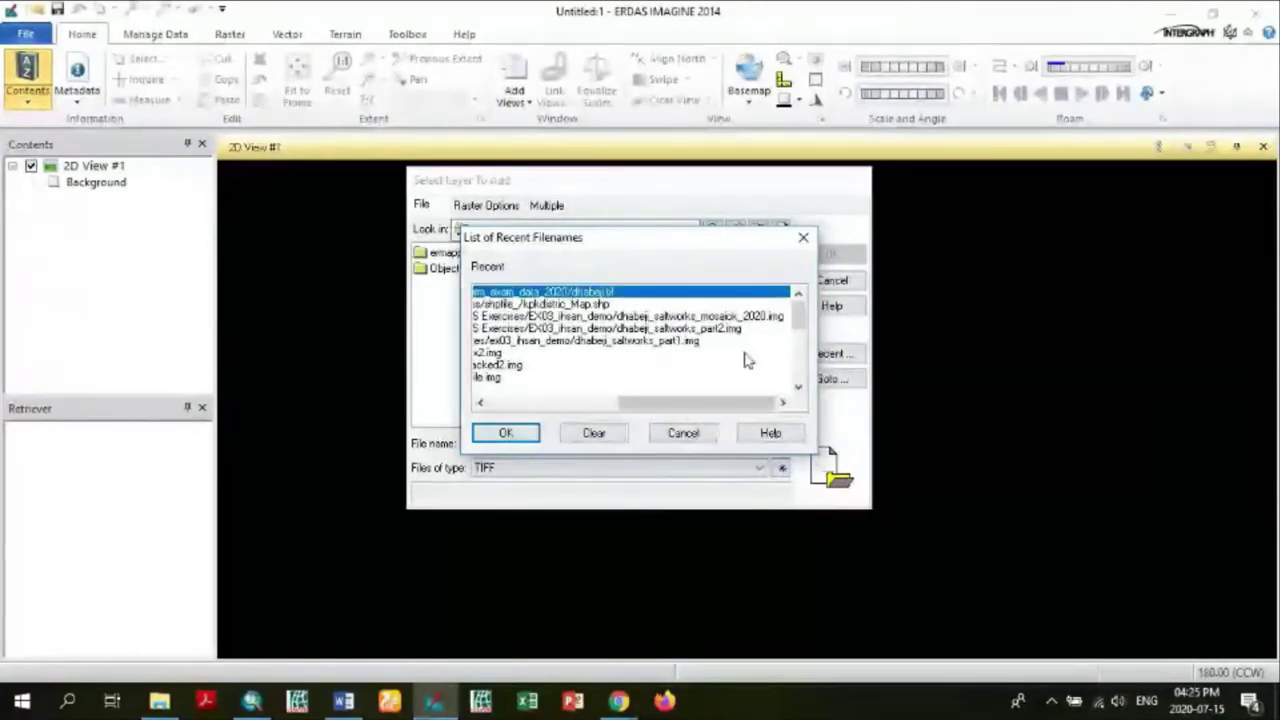
pyautogui.moveTo(597, 403)
pyautogui.mouseDown()
pyautogui.moveTo(552, 406)
pyautogui.moveTo(598, 407)
pyautogui.mouseUp()
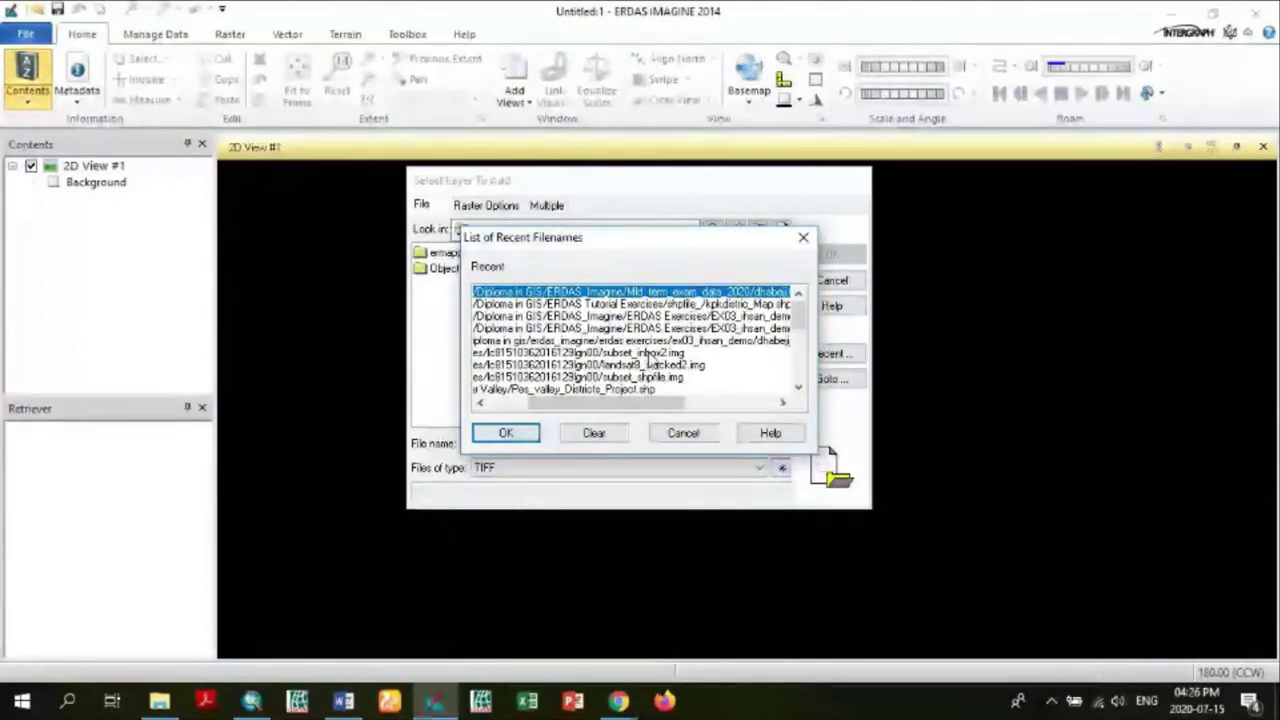
pyautogui.click(664, 354)
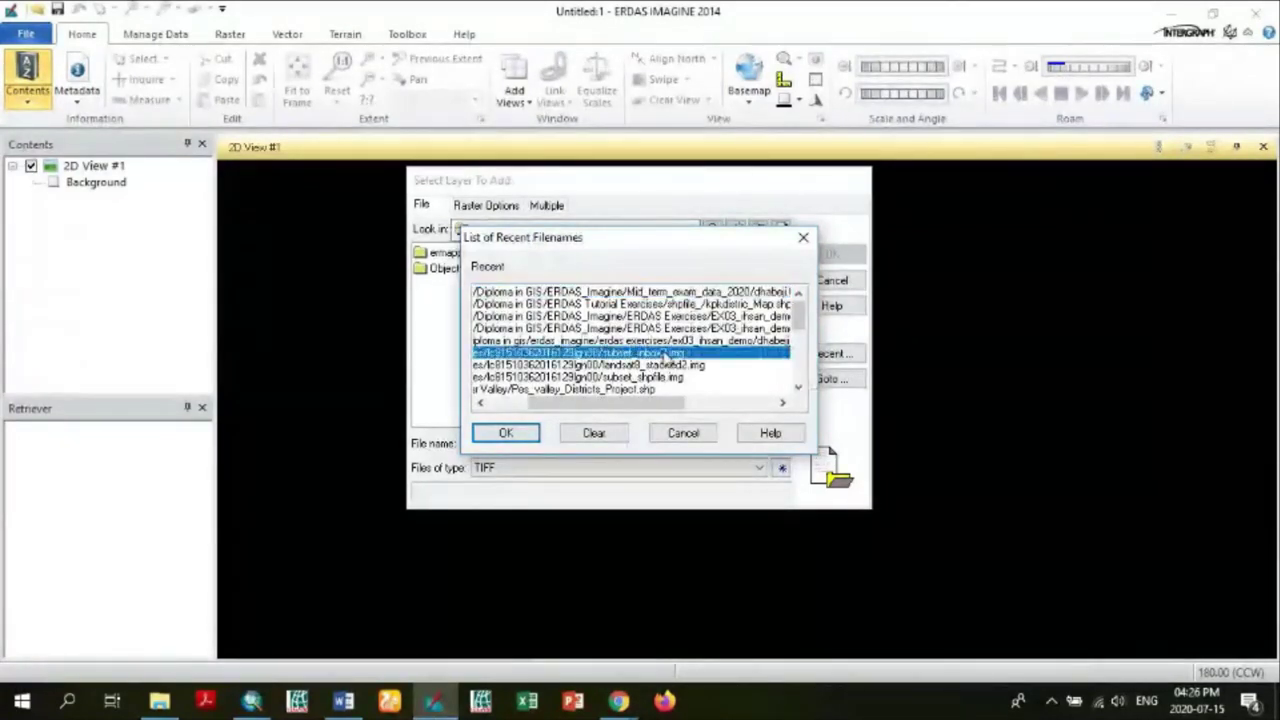
pyautogui.click(518, 431)
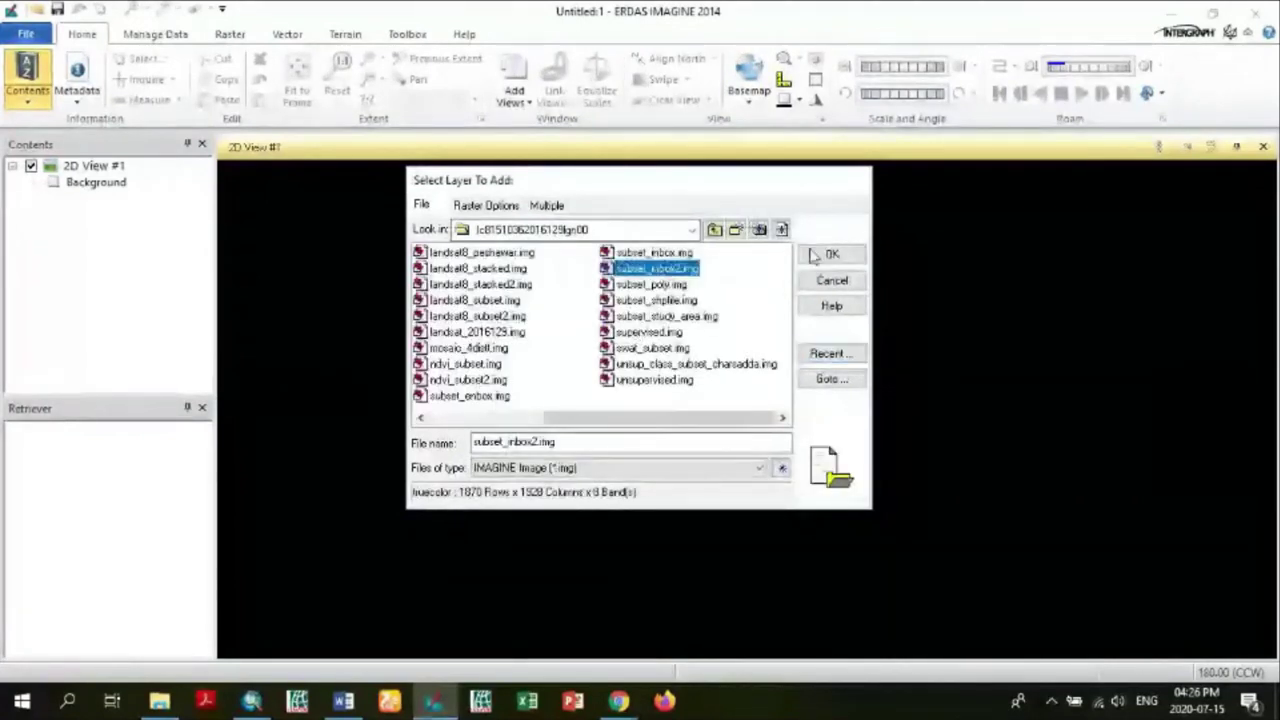
pyautogui.click(830, 254)
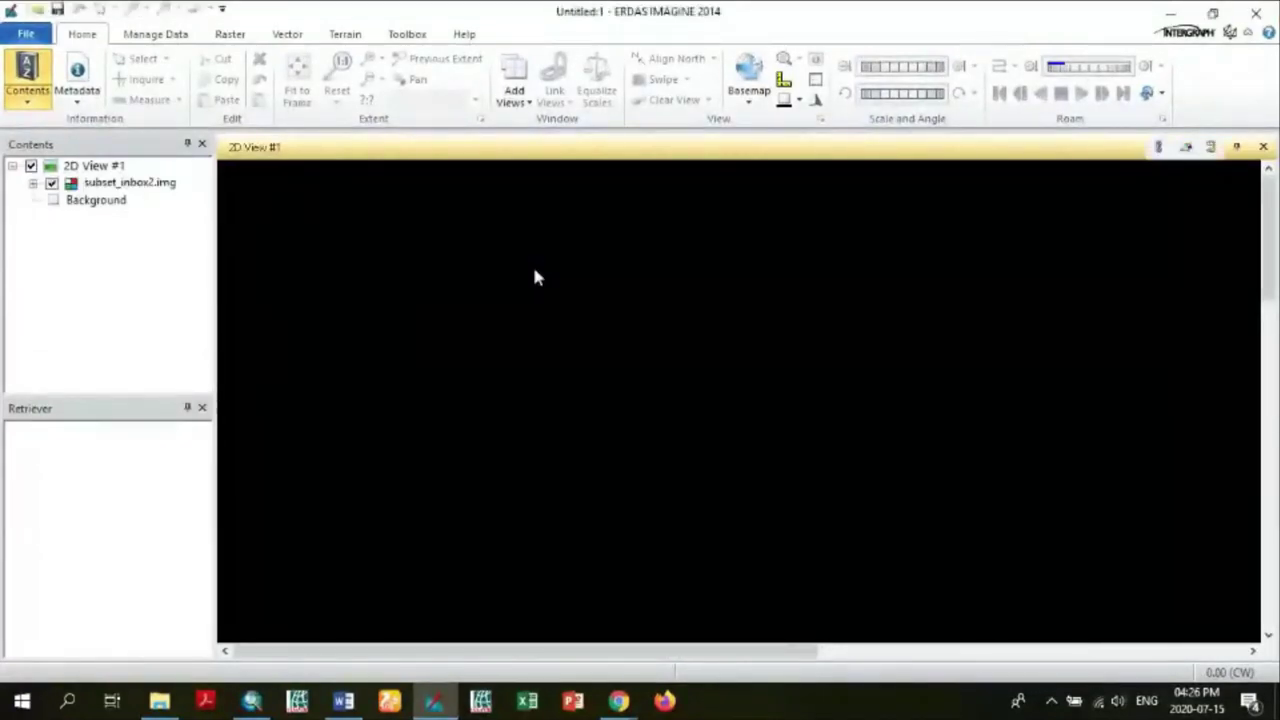
pyautogui.rightClick(534, 271)
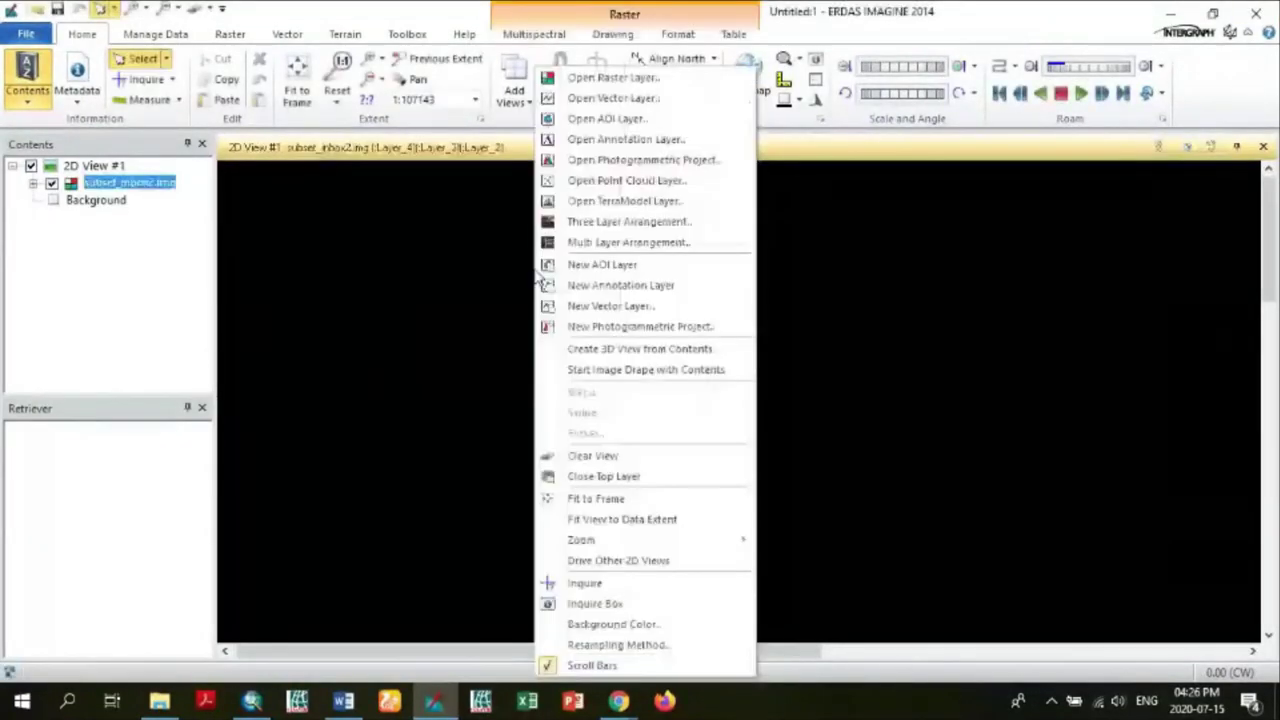
pyautogui.click(608, 505)
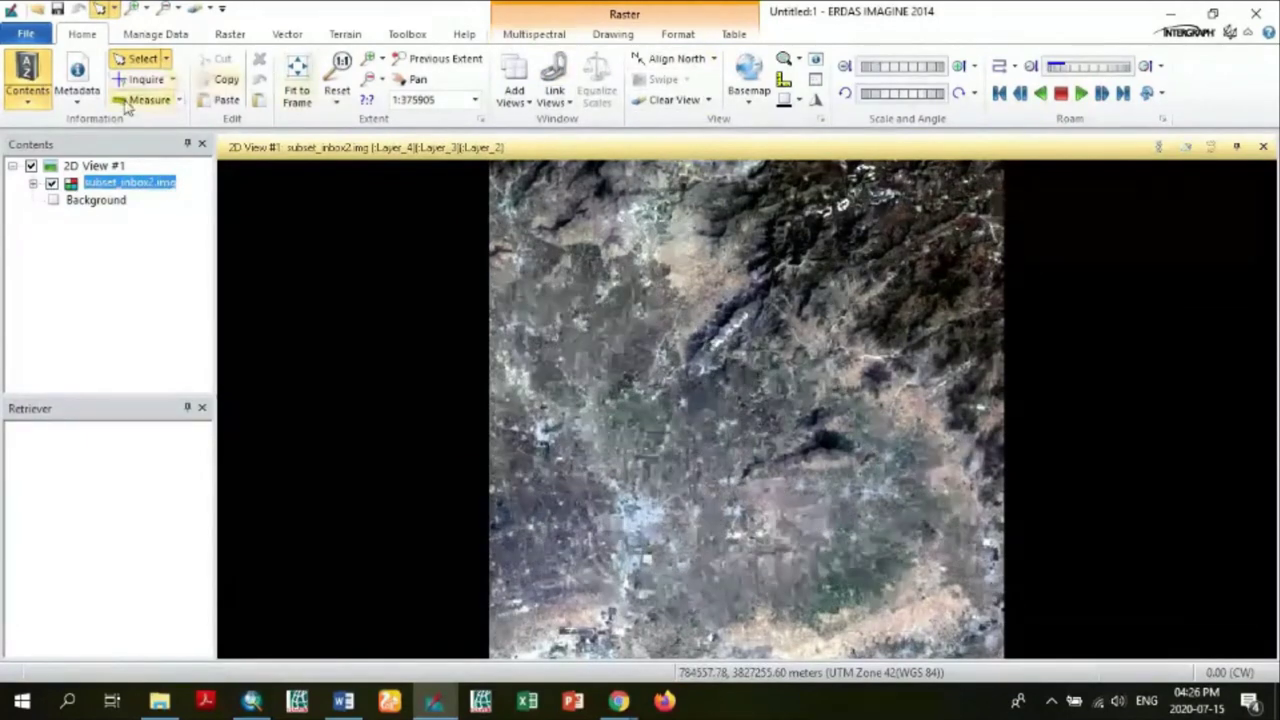
# - Open the image metadata of subset_inbox2.img and review its general information and list of layers
pyautogui.click(77, 90)
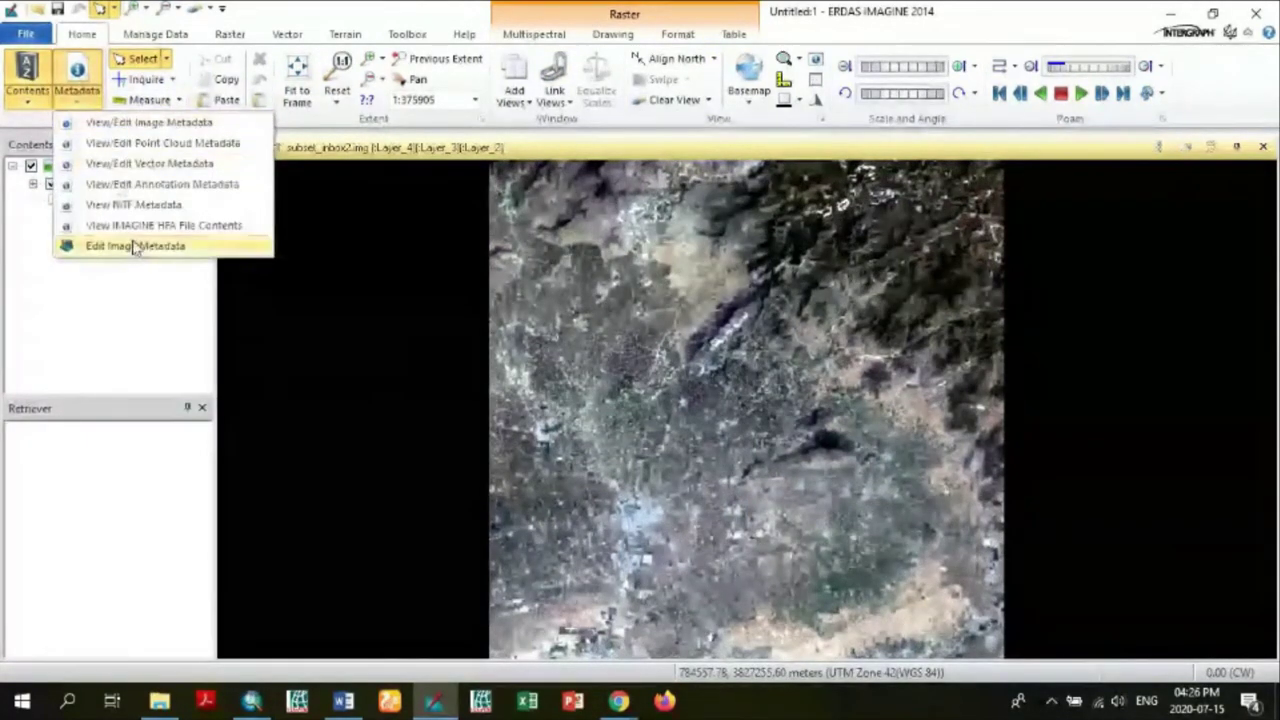
pyautogui.click(89, 104)
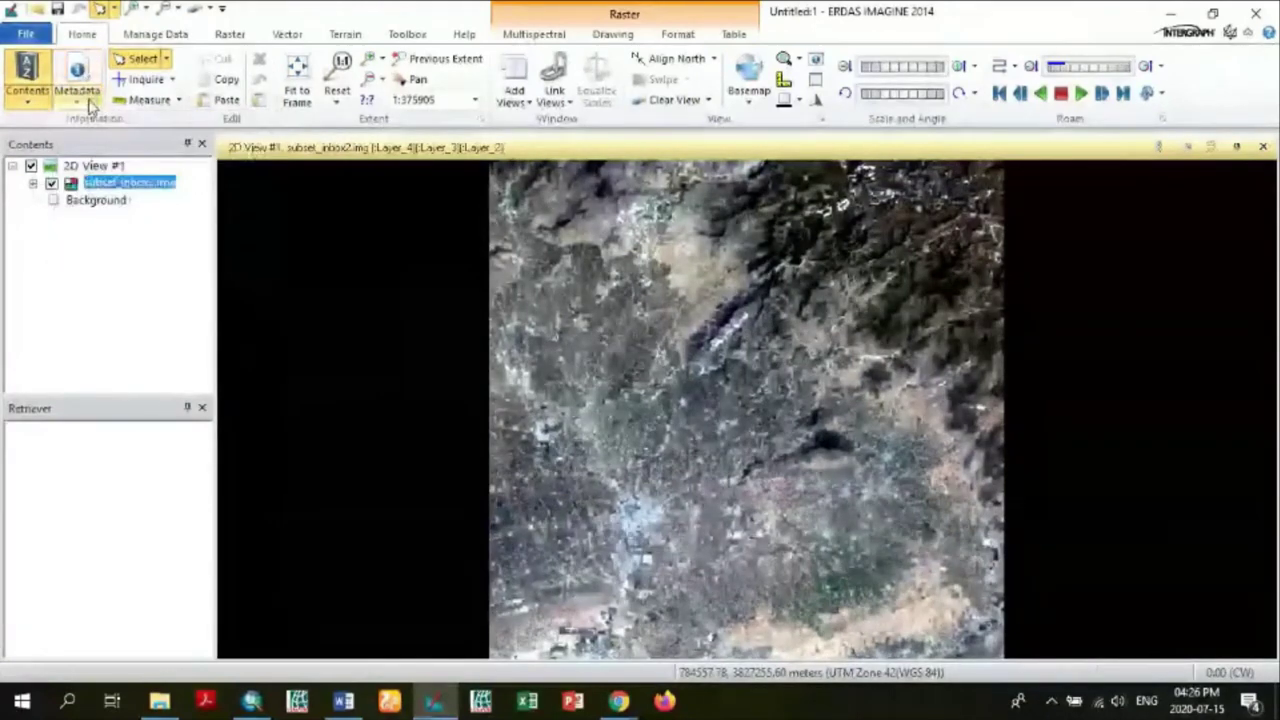
pyautogui.click(89, 104)
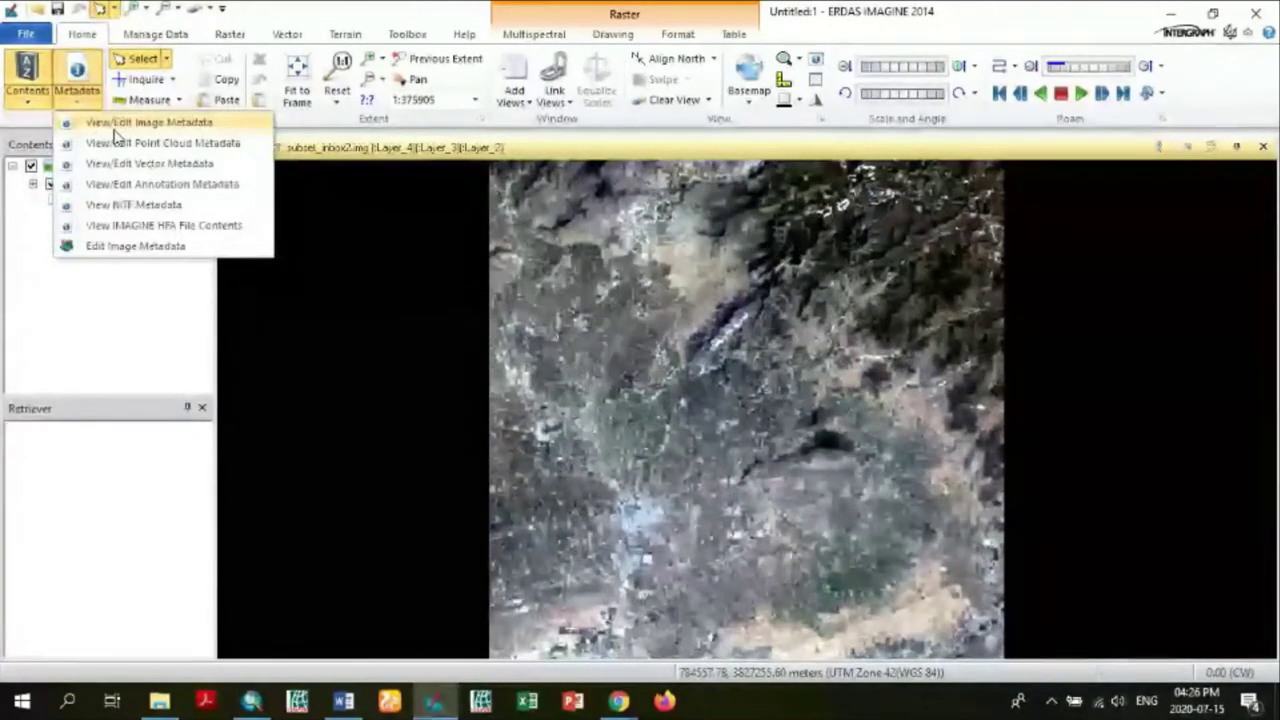
pyautogui.click(113, 124)
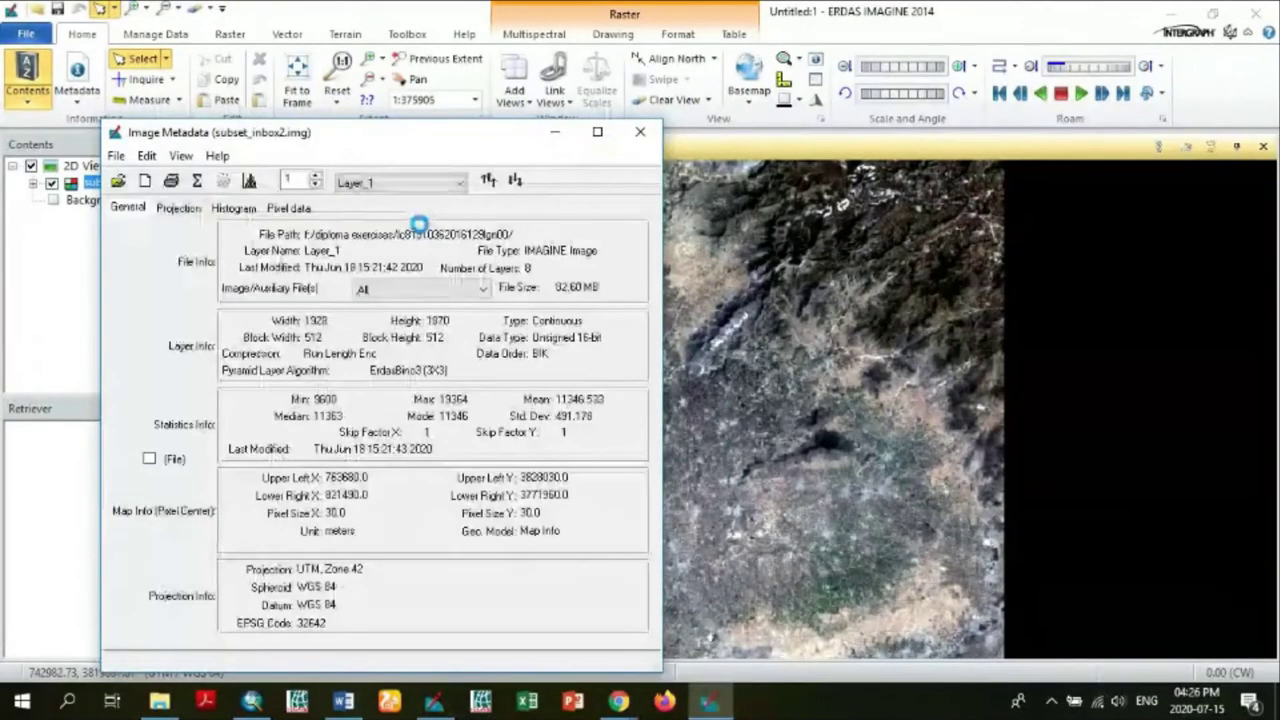
pyautogui.click(462, 186)
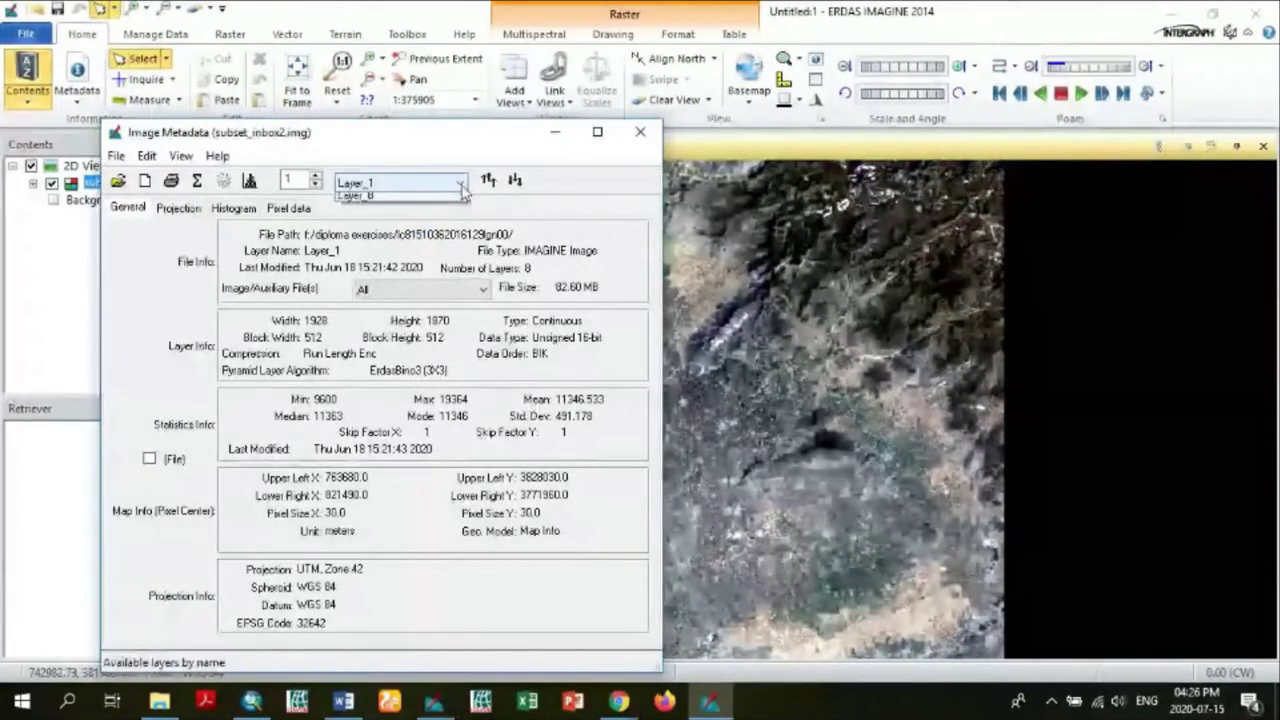
pyautogui.click(380, 146)
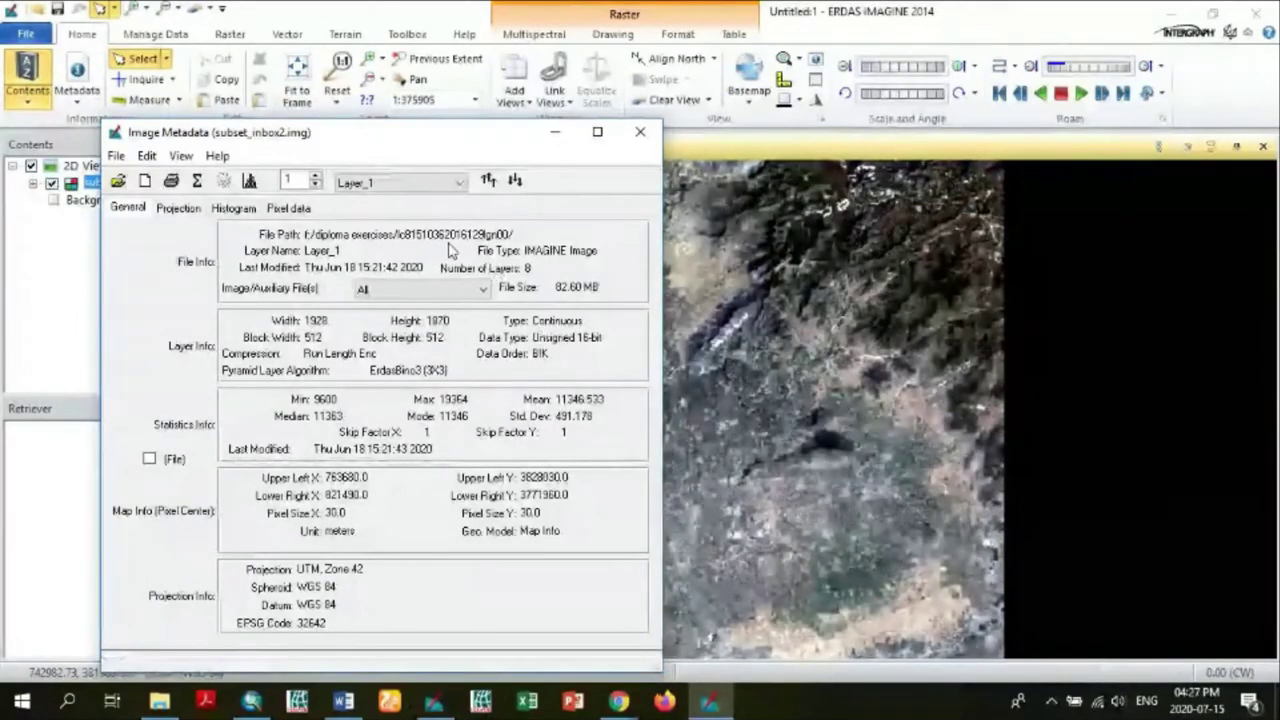
# - View the histogram of Layer_1, then close both the histogram and the image metadata
pyautogui.click(249, 181)
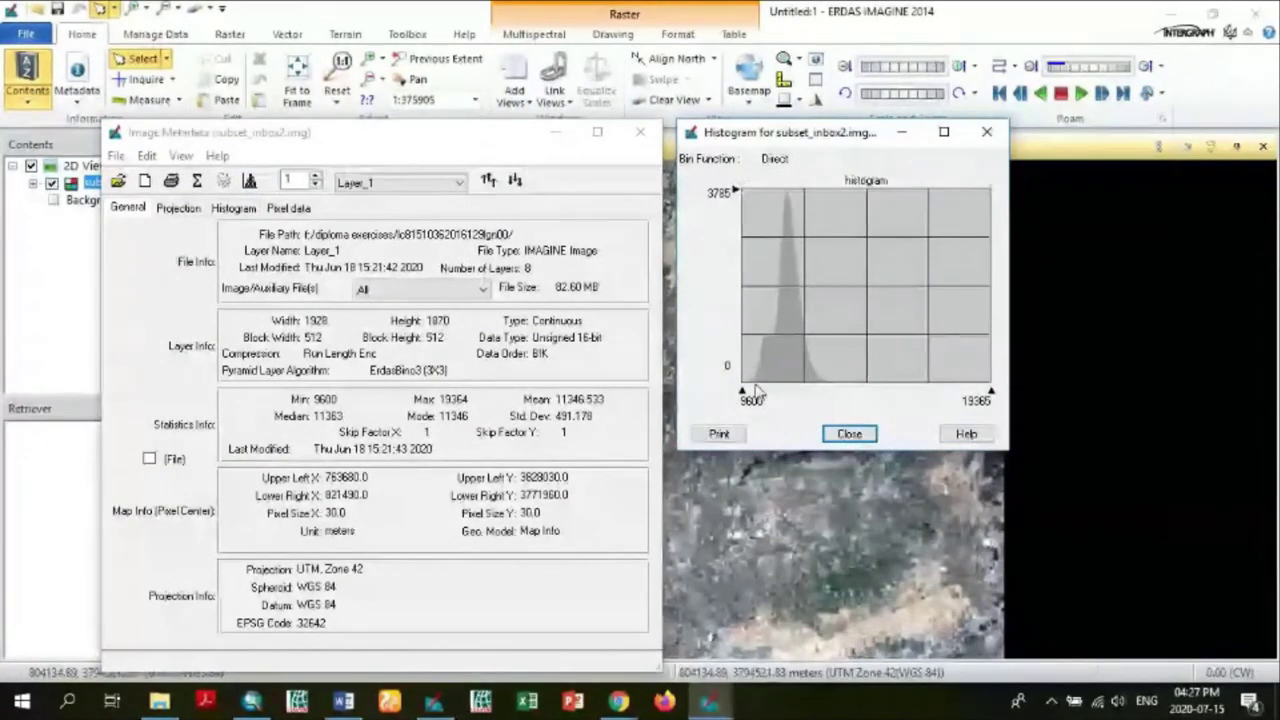
pyautogui.click(849, 433)
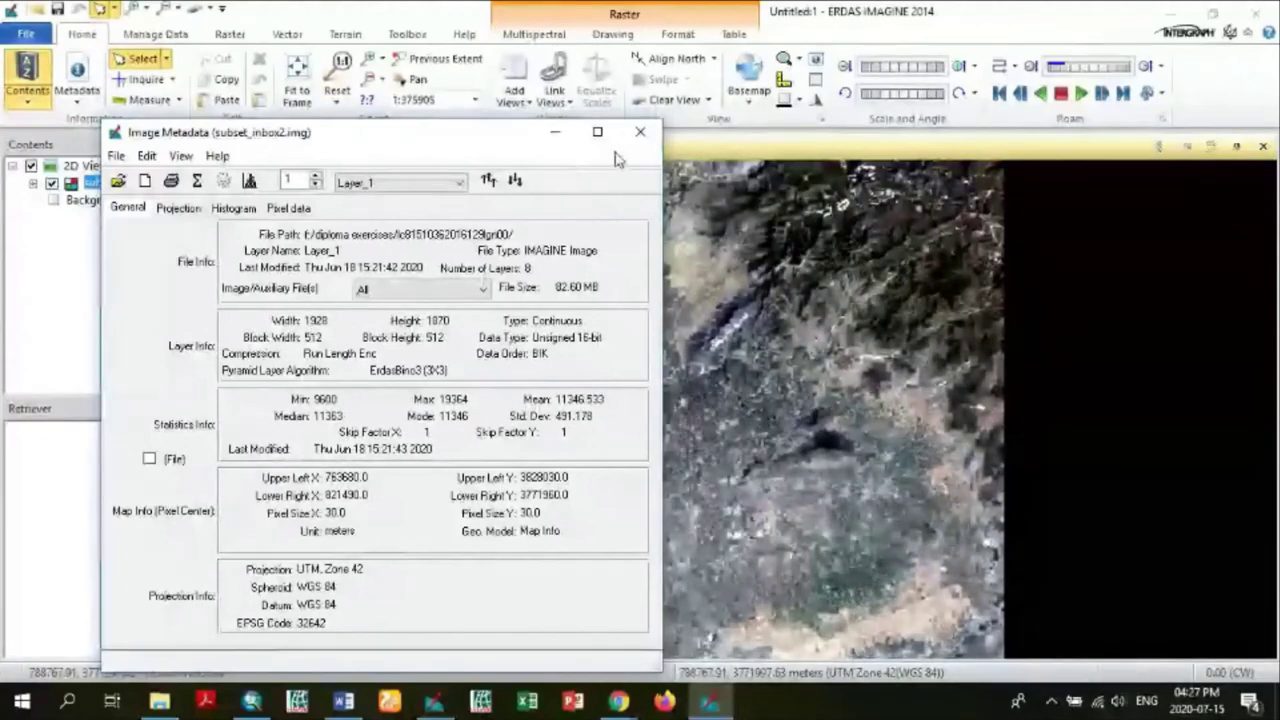
pyautogui.click(641, 131)
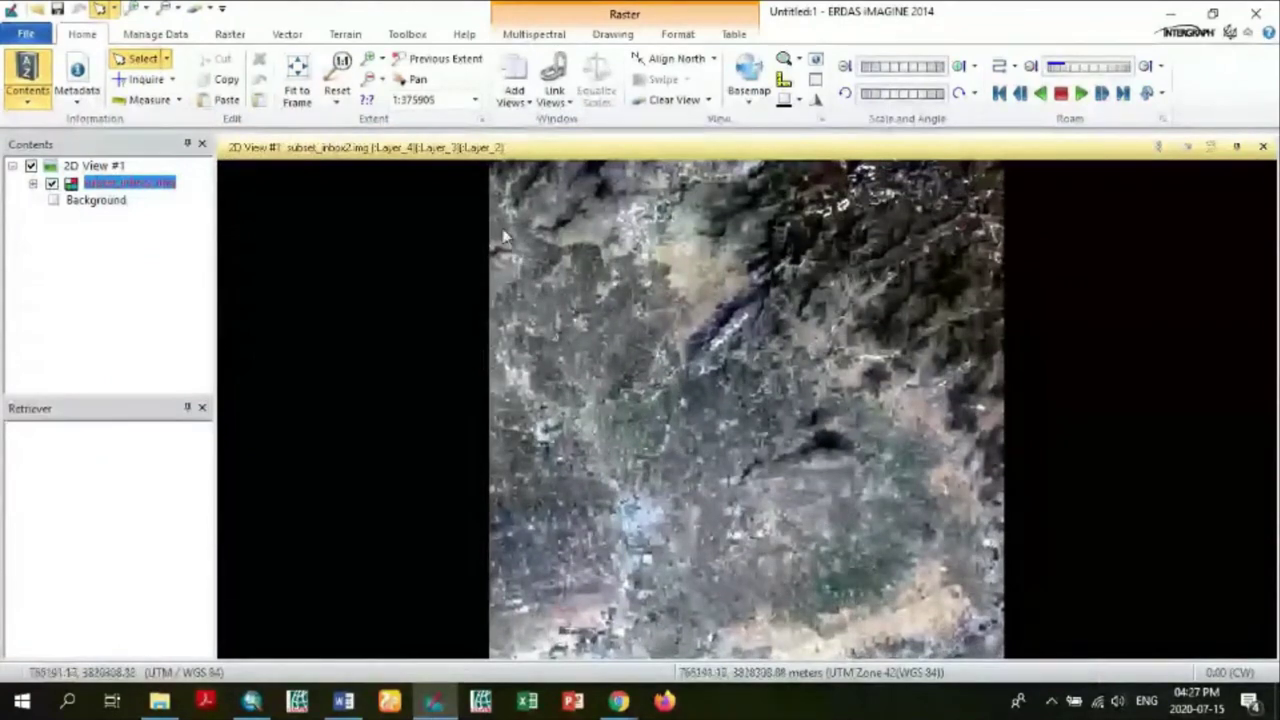
# - Magnify the central part of the image and pan southwards to inspect the bright built-up area
pyautogui.click(566, 38)
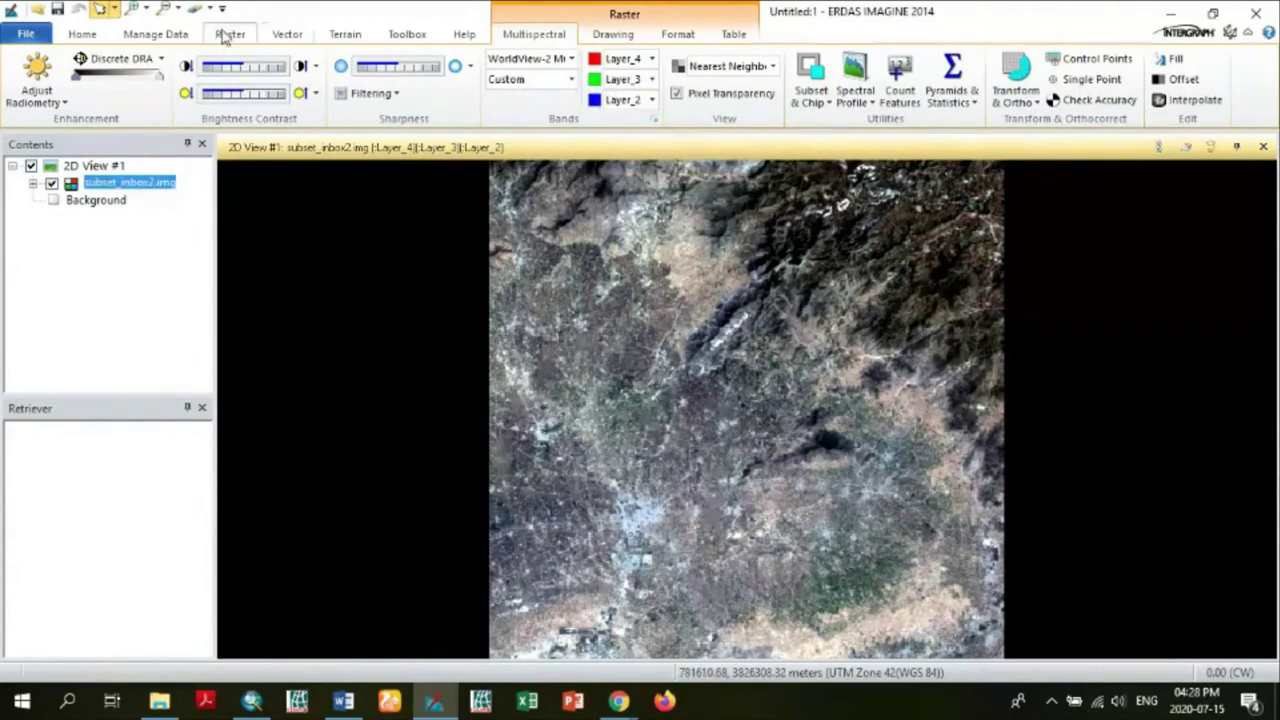
pyautogui.click(134, 11)
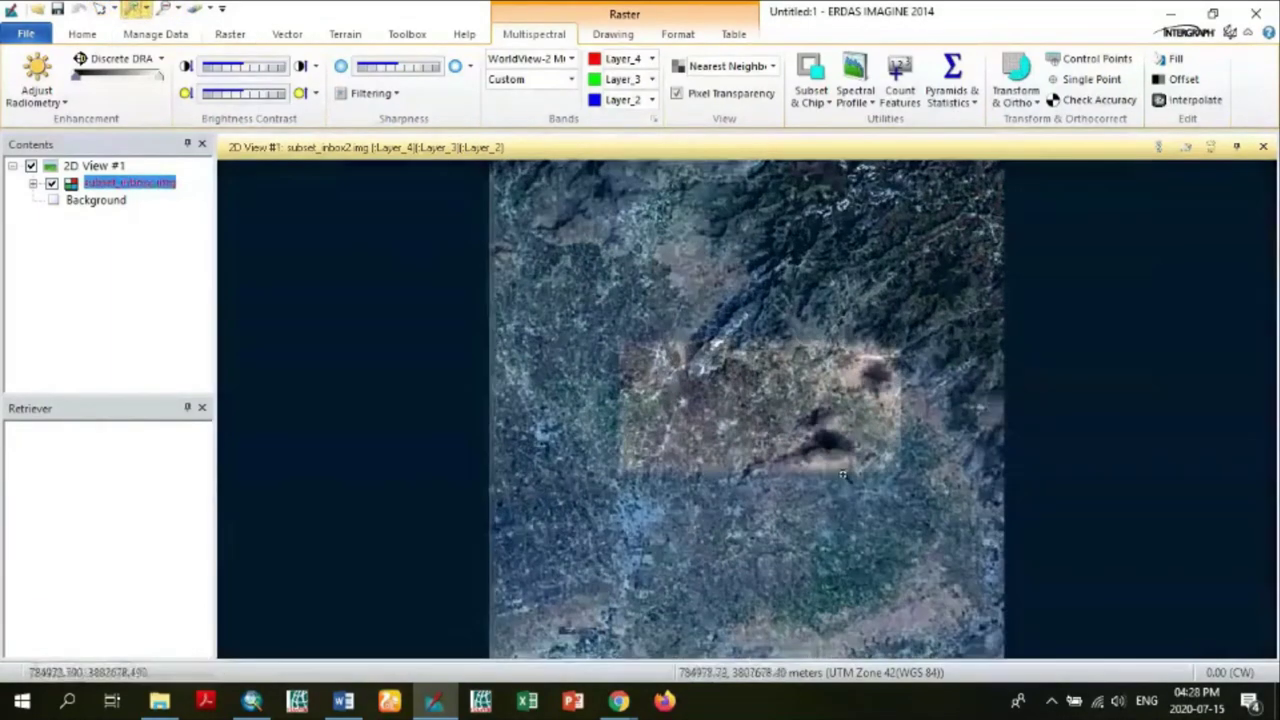
pyautogui.moveTo(842, 476); pyautogui.dragTo(842, 476)
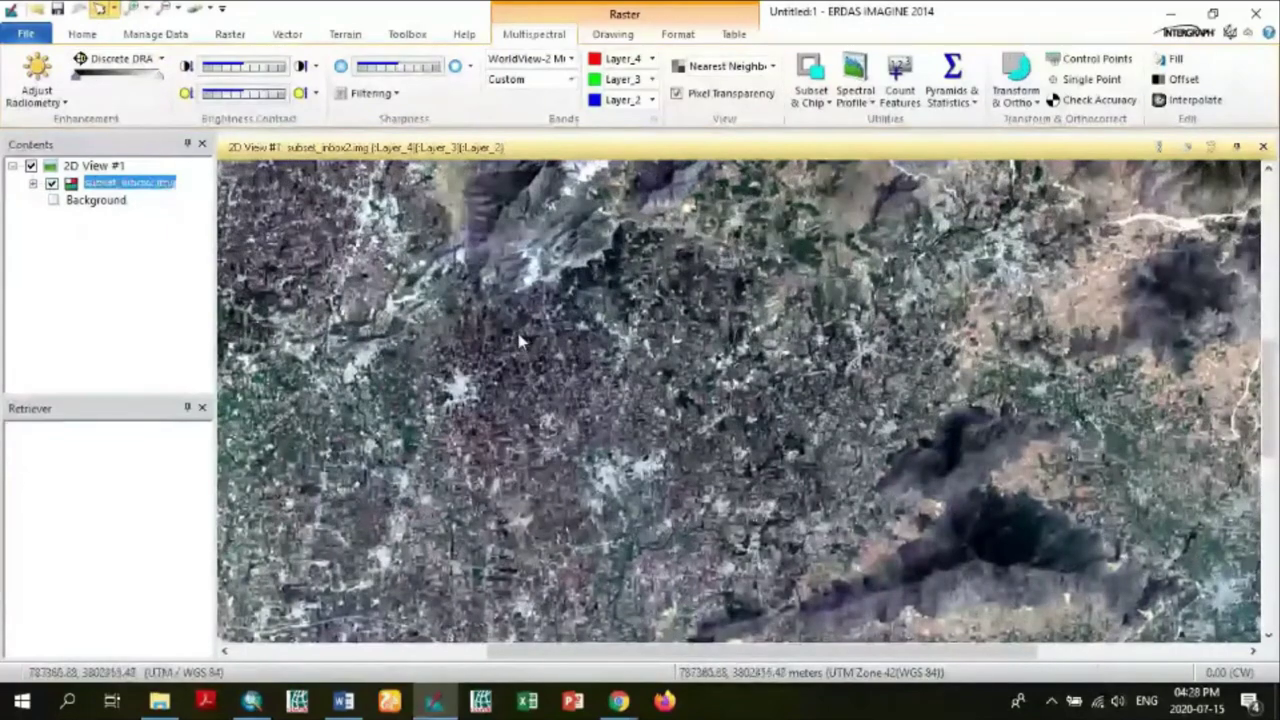
pyautogui.click(82, 34)
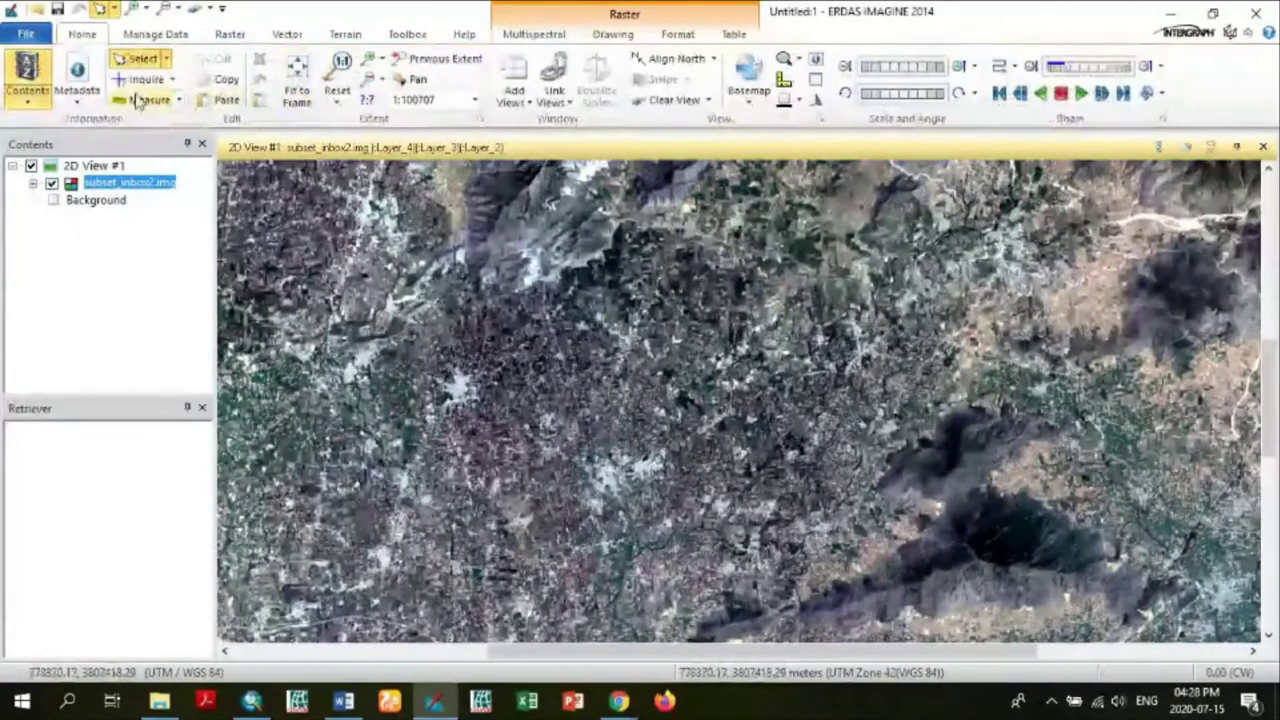
pyautogui.click(412, 79)
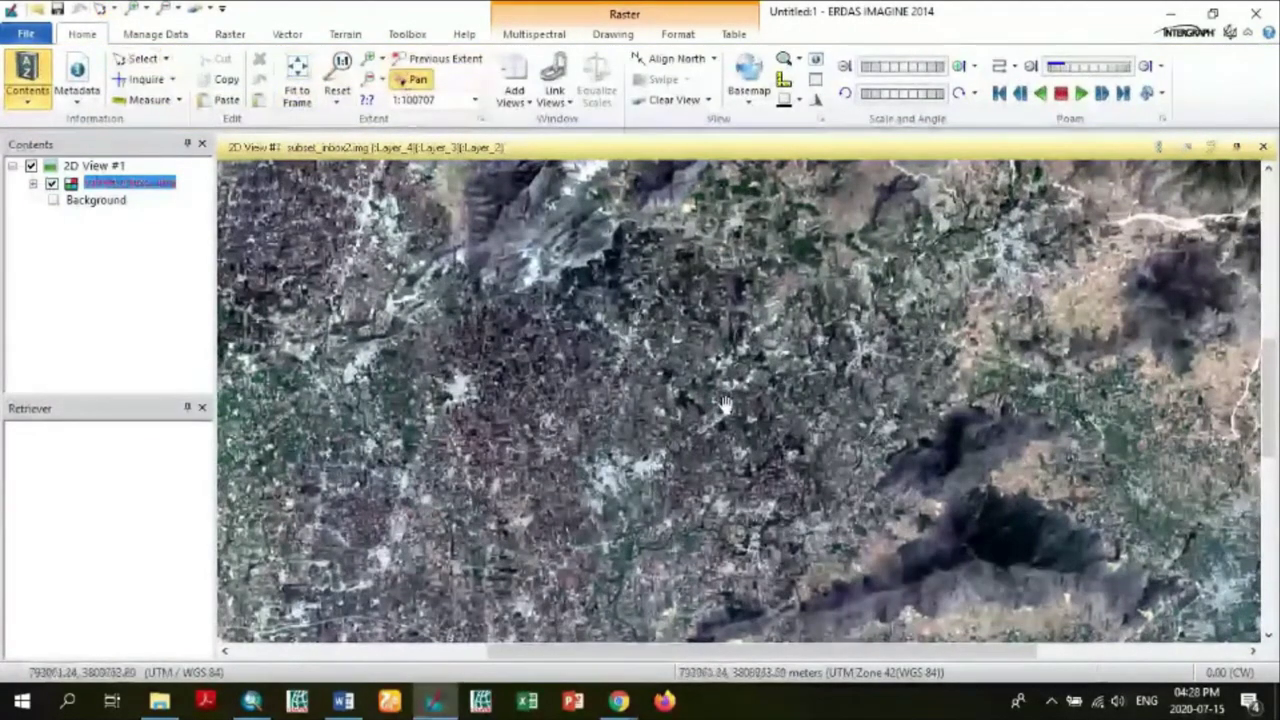
pyautogui.moveTo(723, 402); pyautogui.dragTo(606, 257)
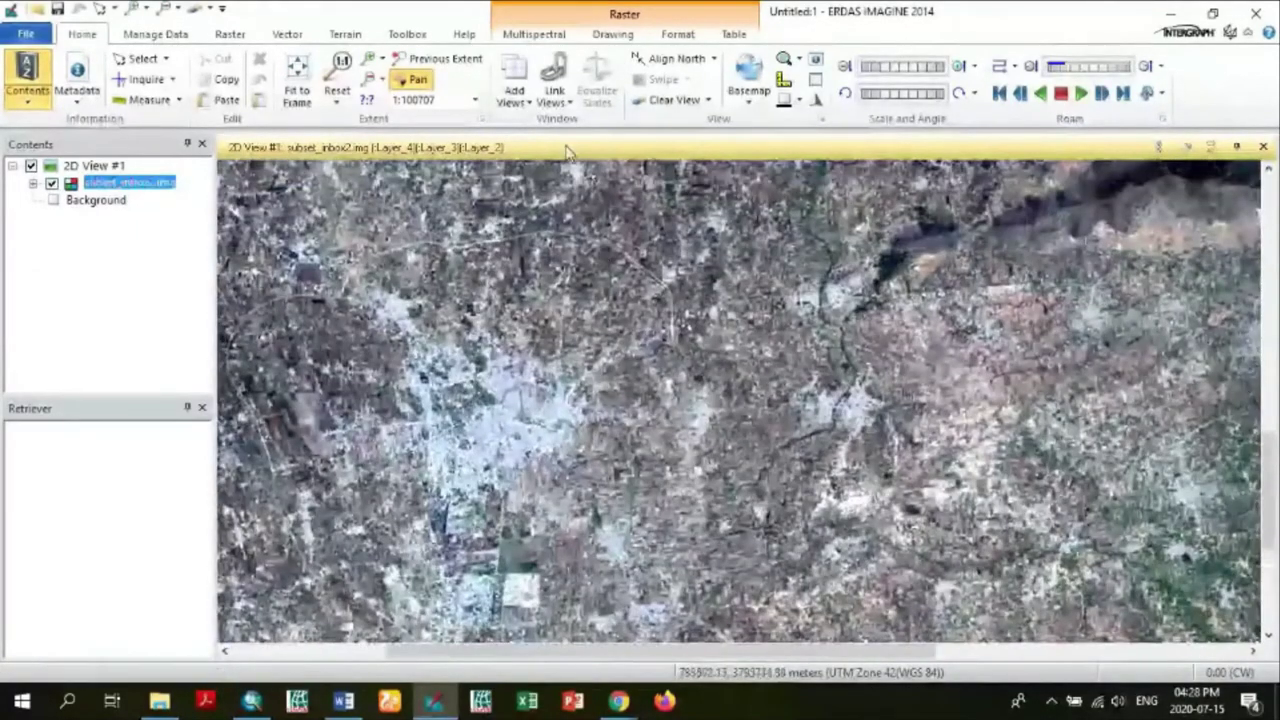
# - Inspect the image at the 1:1 file zoom, pan towards its southeast, and fit it back to the frame
pyautogui.rightClick(575, 200)
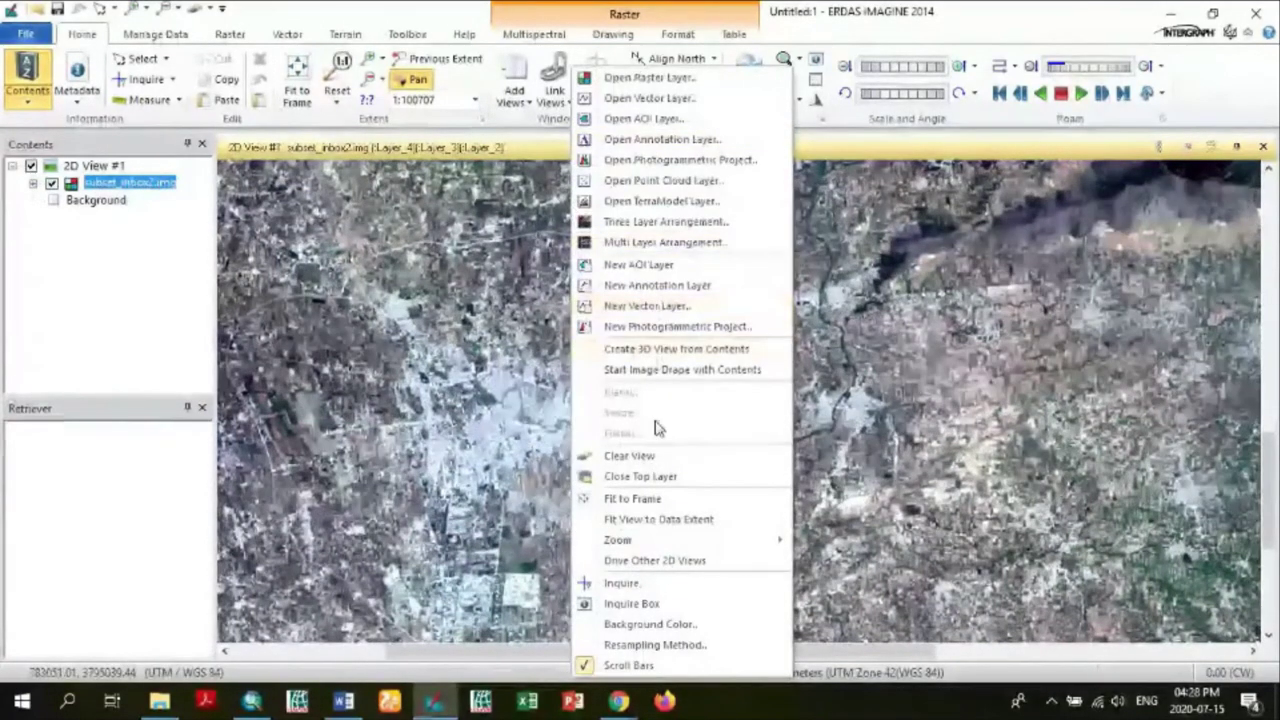
pyautogui.moveTo(703, 545)
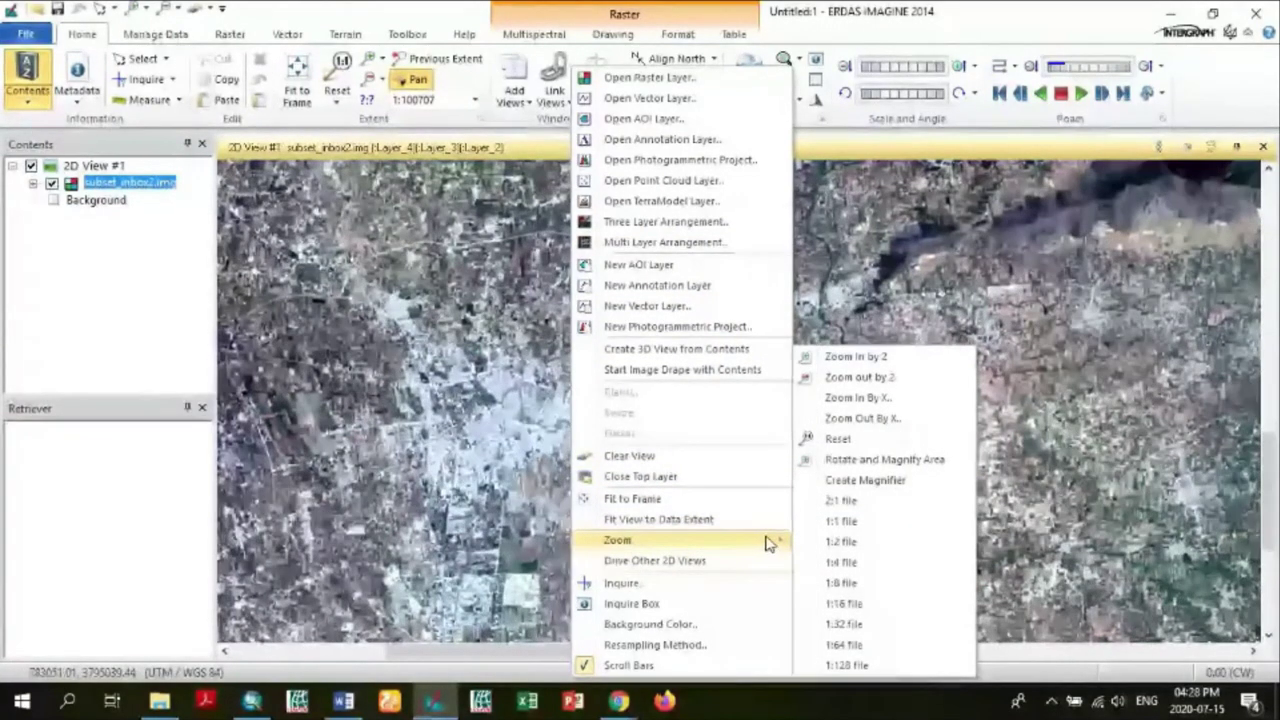
pyautogui.click(840, 522)
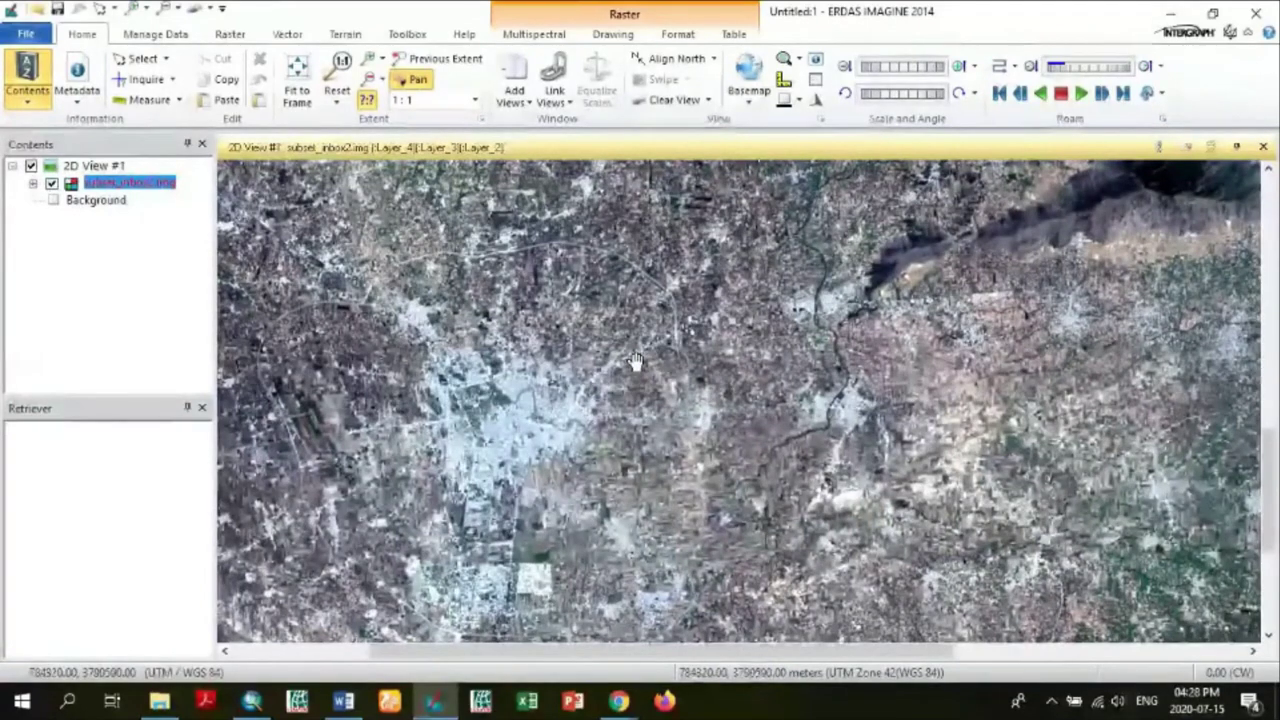
pyautogui.moveTo(712, 358); pyautogui.dragTo(633, 289)
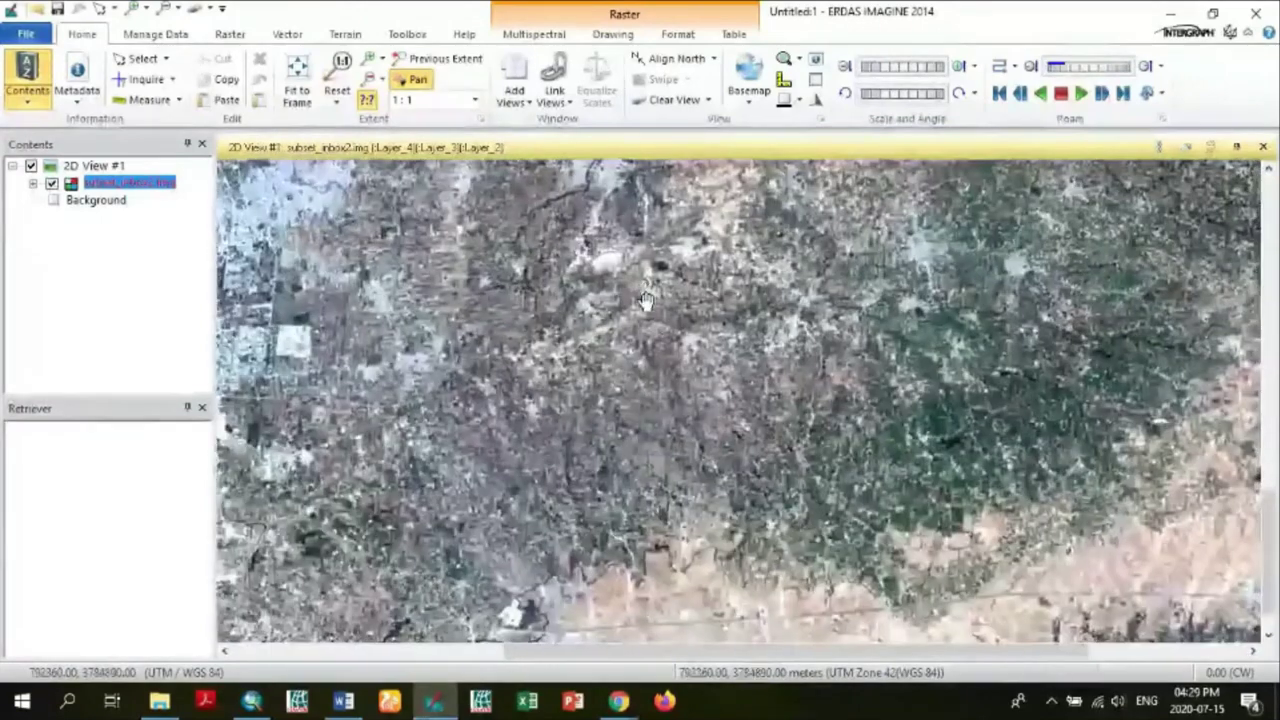
pyautogui.rightClick(633, 289)
pyautogui.click(720, 499)
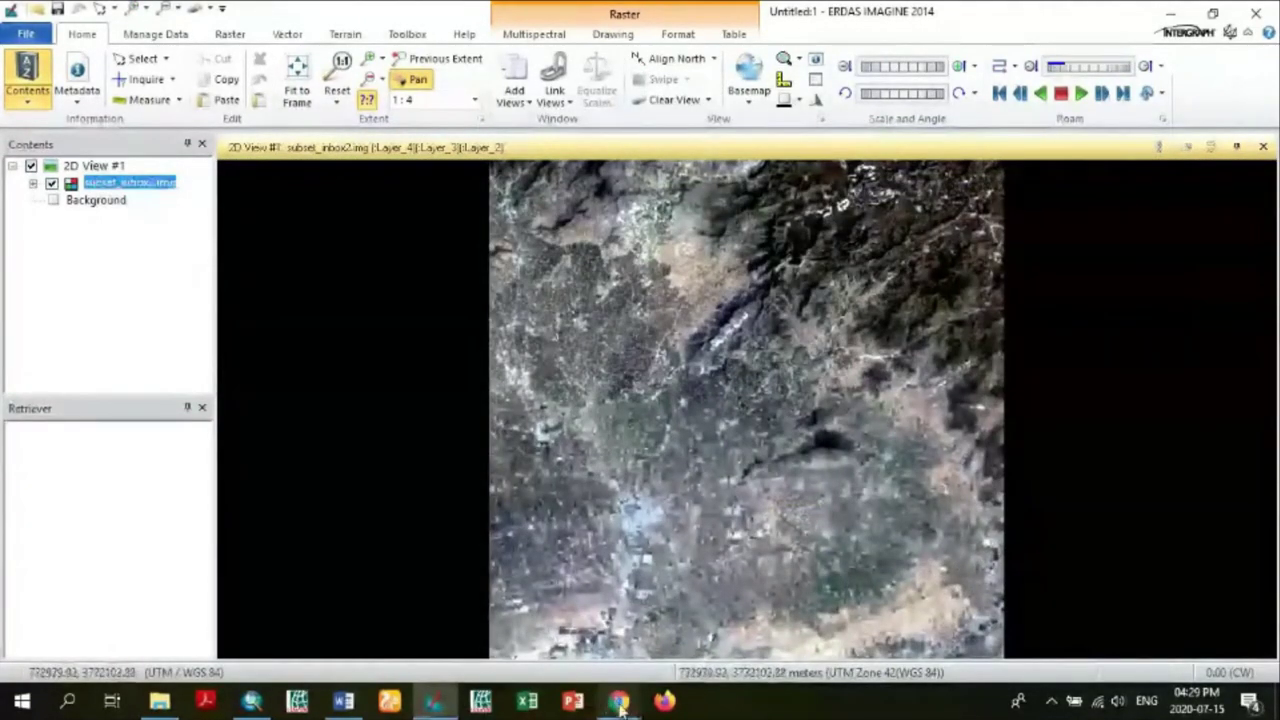
# - Switch to the Google Meet call in Chrome, admit the waiting participant, and return to ERDAS IMAGINE
pyautogui.moveTo(600, 686)
pyautogui.click(561, 628)
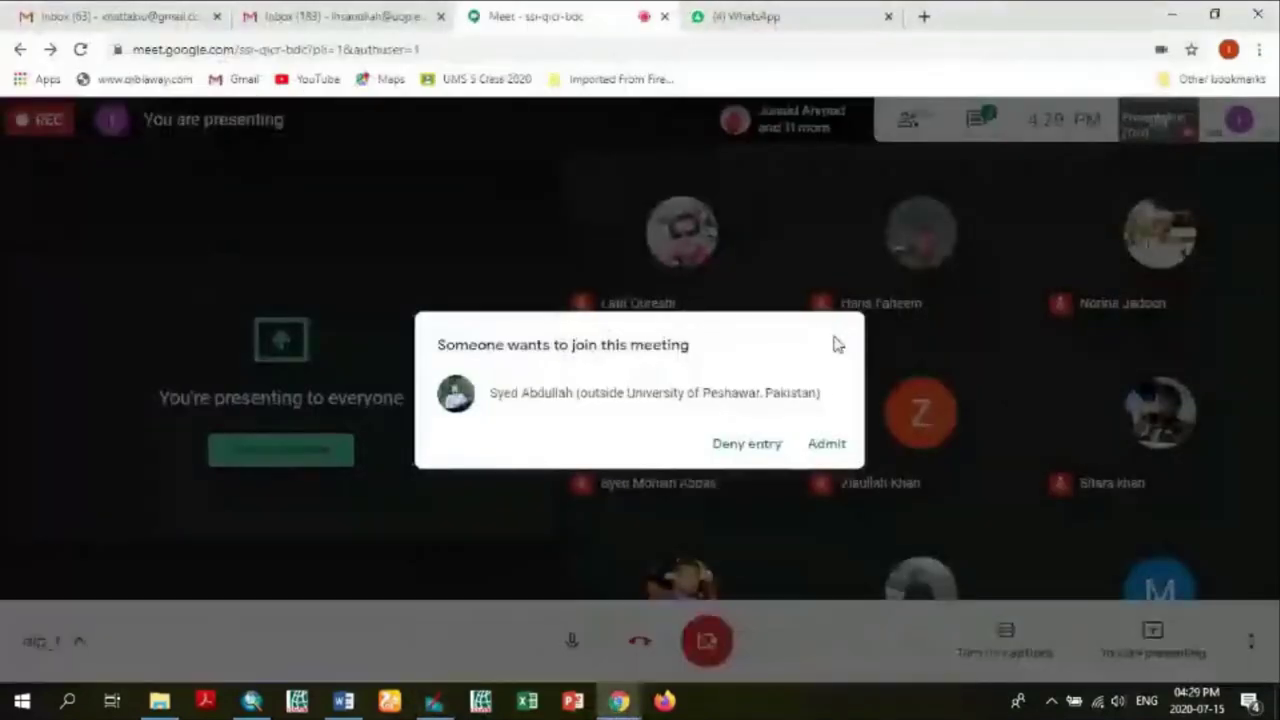
pyautogui.click(826, 445)
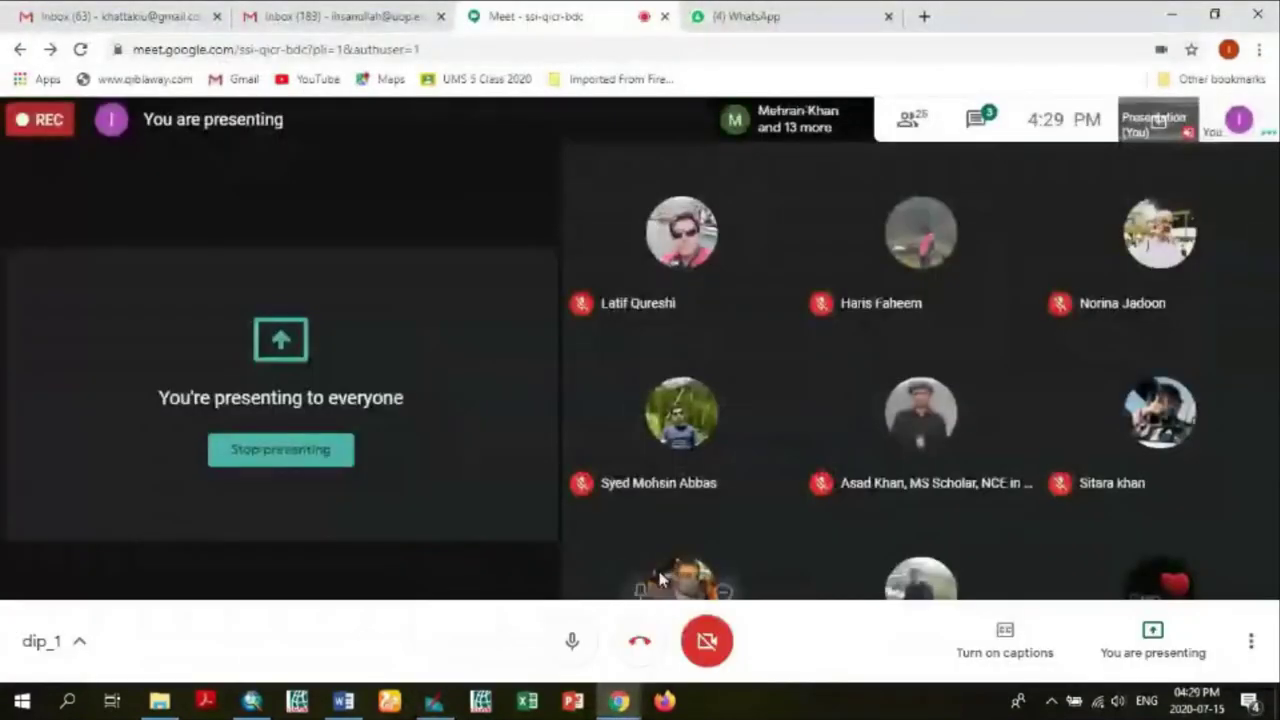
pyautogui.click(434, 702)
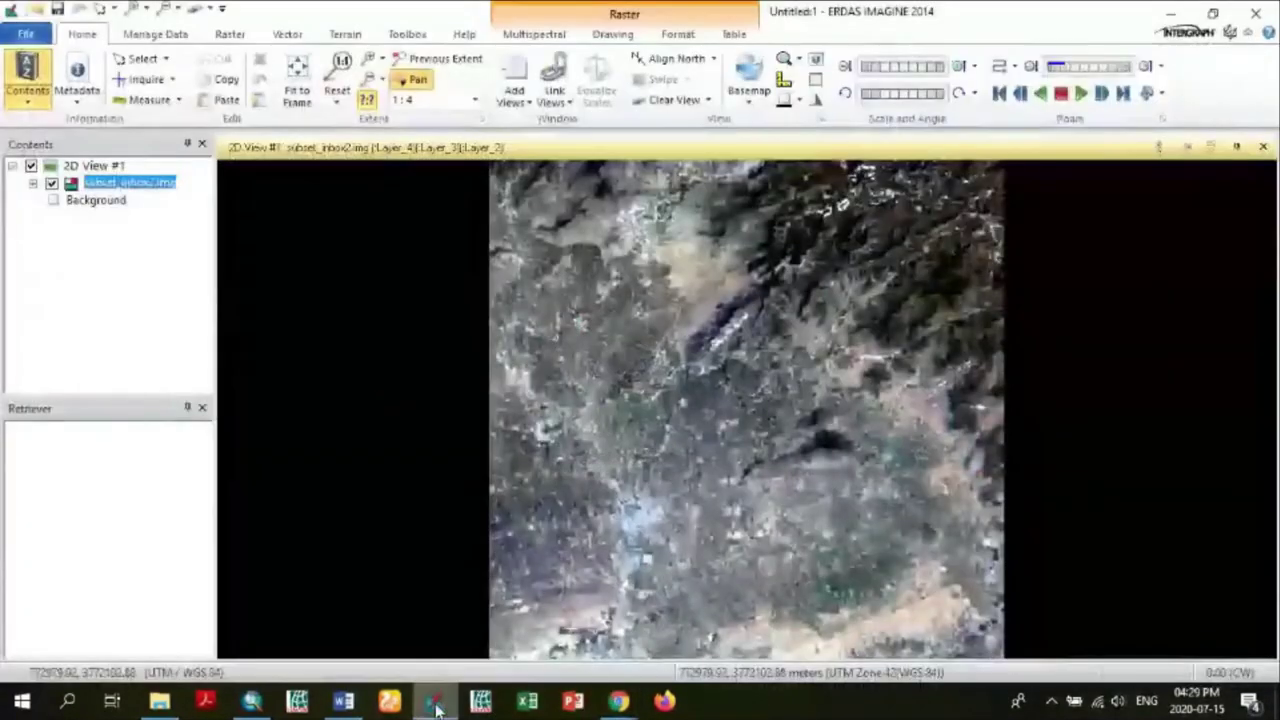
# - Set the band combination to Layer_5 for red, Layer_4 for green and Layer_3 for blue, and shift the image east in the view
pyautogui.click(534, 36)
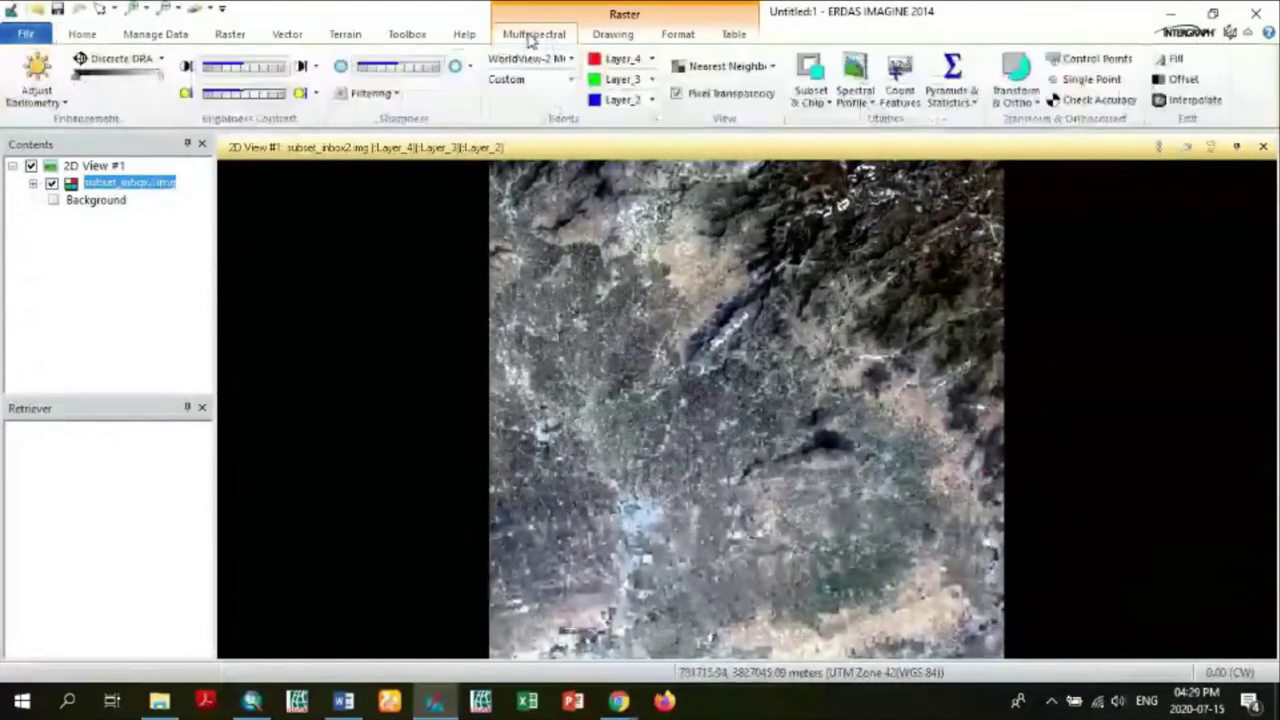
pyautogui.click(653, 60)
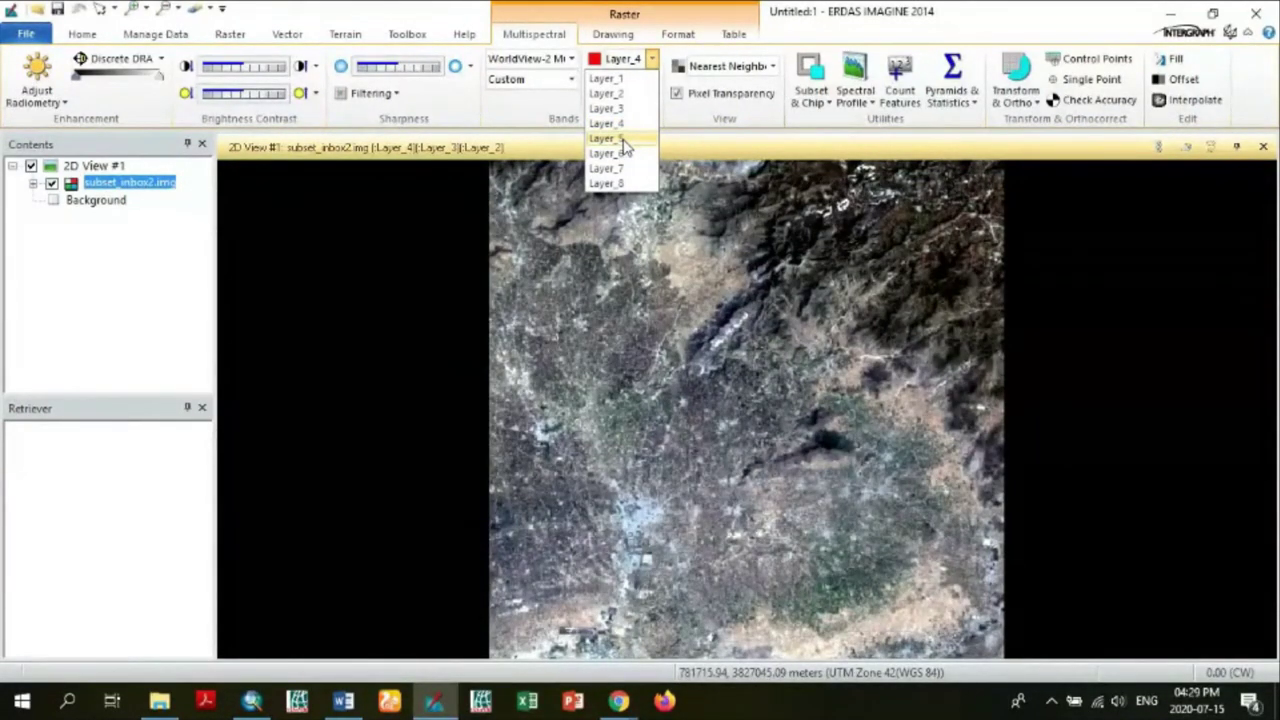
pyautogui.click(623, 141)
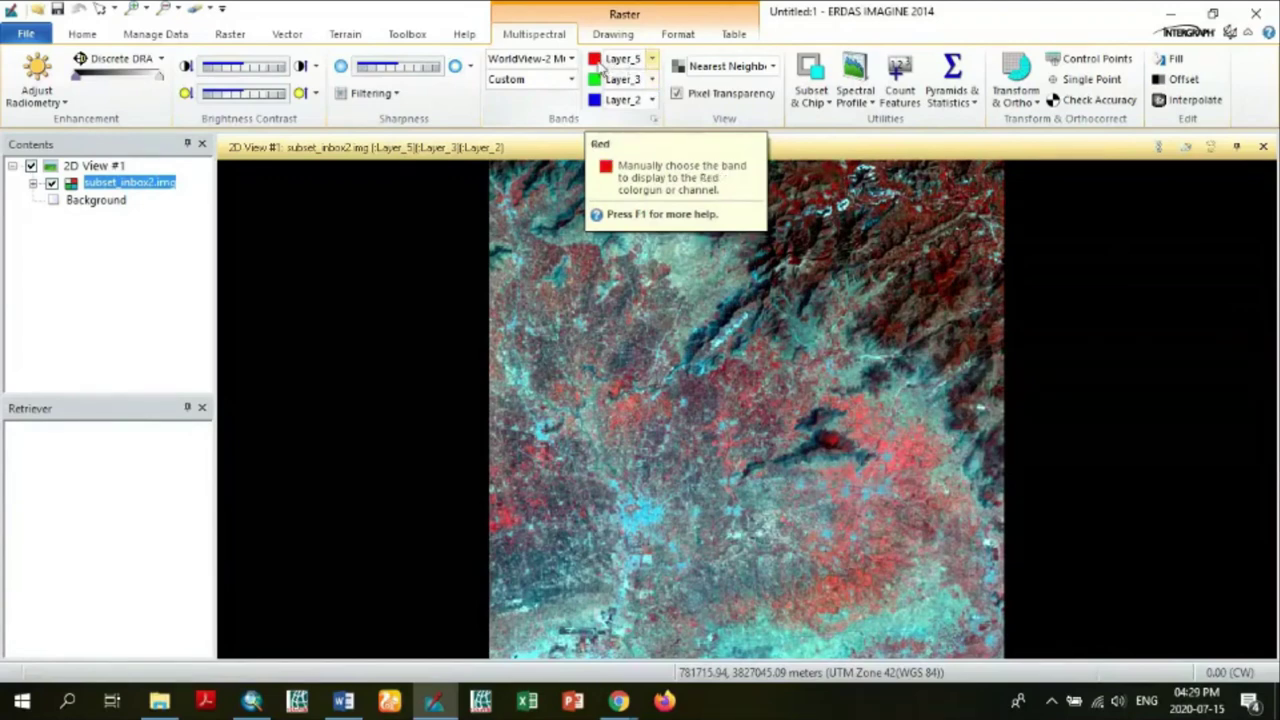
pyautogui.click(652, 80)
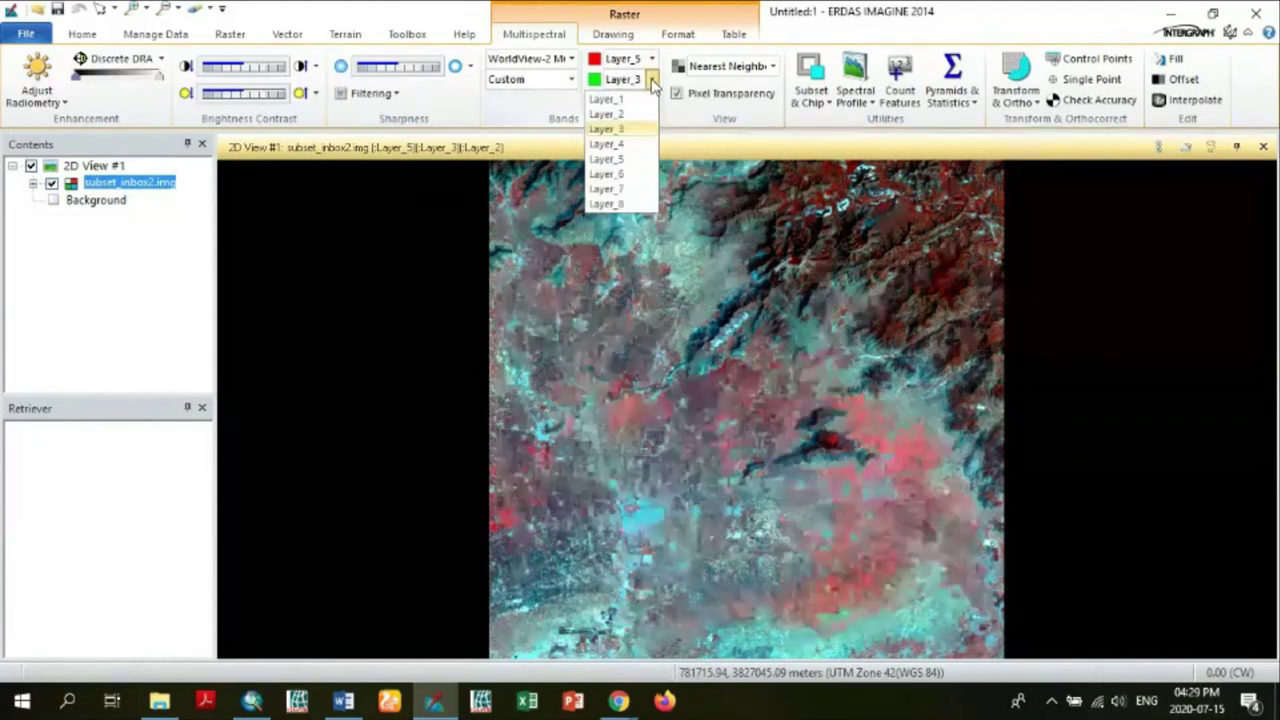
pyautogui.click(631, 146)
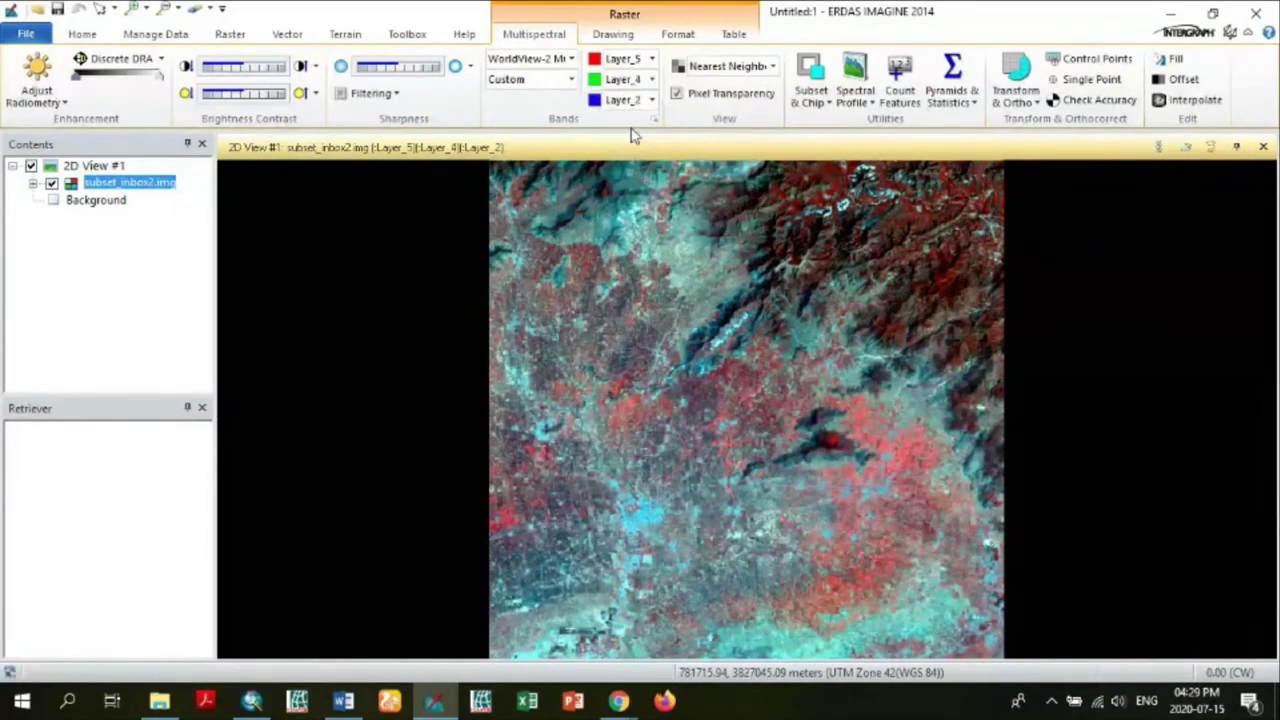
pyautogui.click(652, 101)
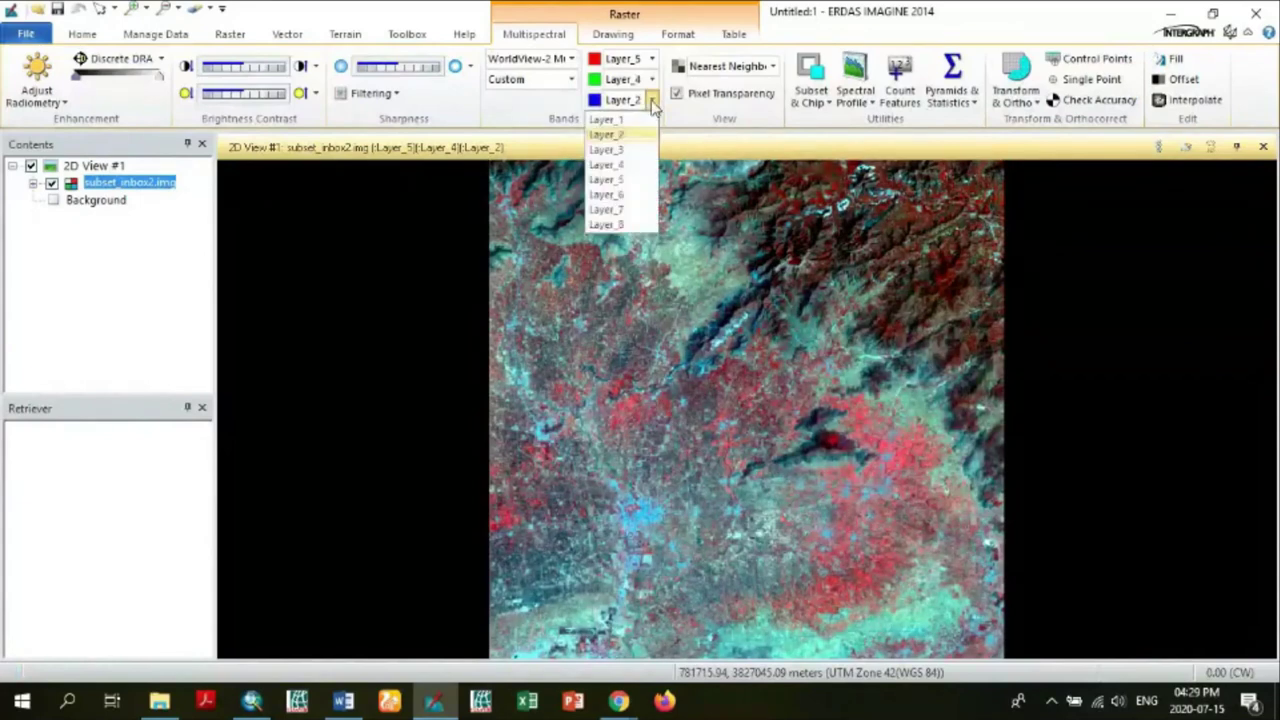
pyautogui.click(619, 150)
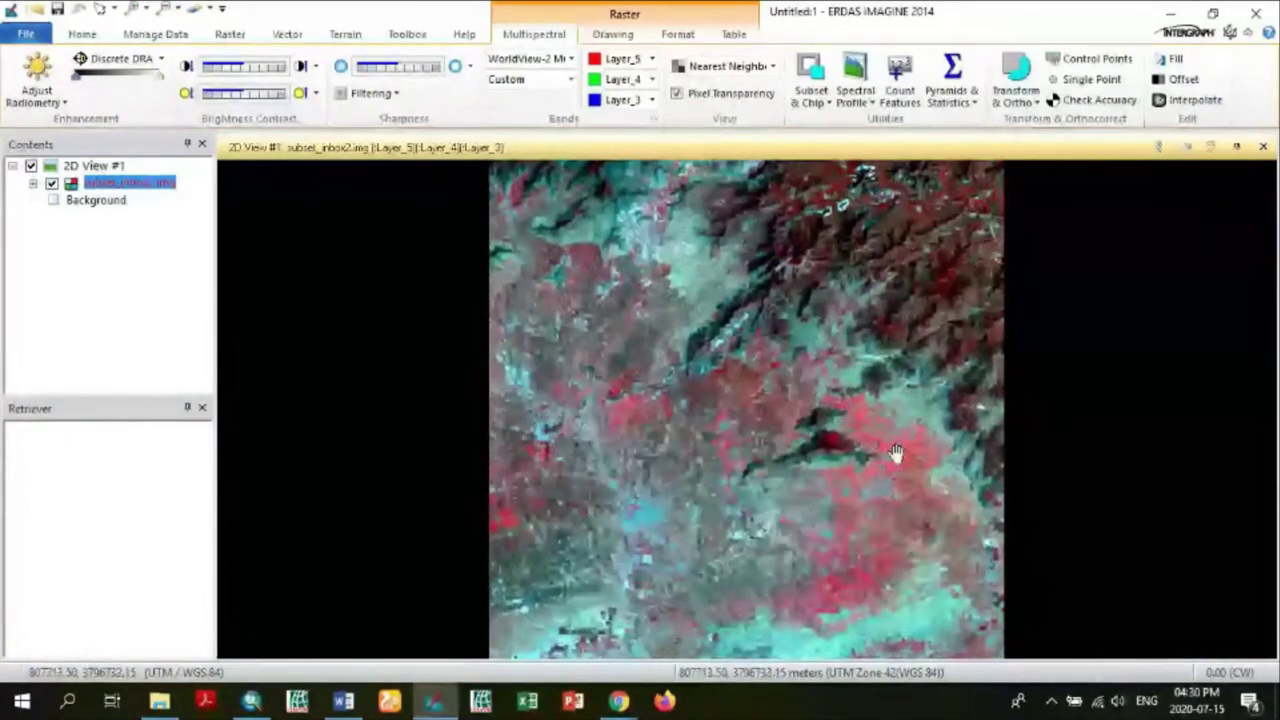
pyautogui.moveTo(860, 450); pyautogui.dragTo(1094, 453)
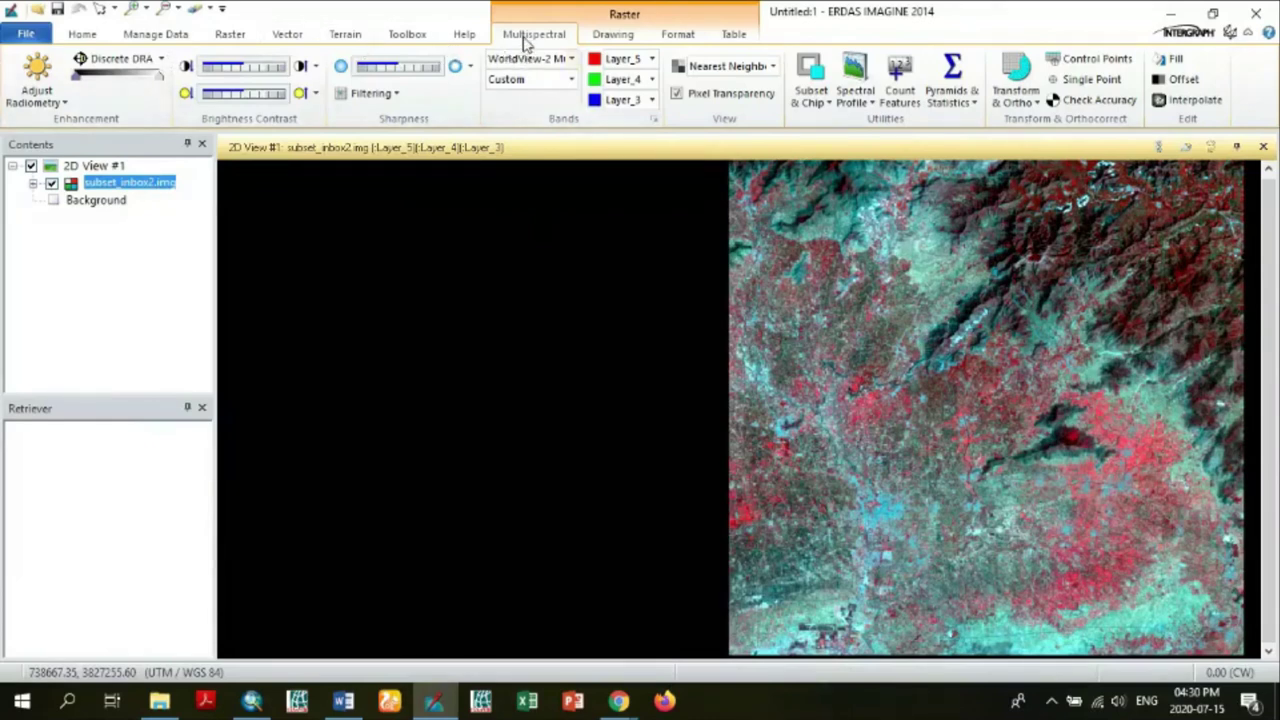
# - Open the Brightness/Contrast adjustment for subset_inbox2.img, move its dialog clear of the ribbon, and enable Auto Apply
pyautogui.click(63, 105)
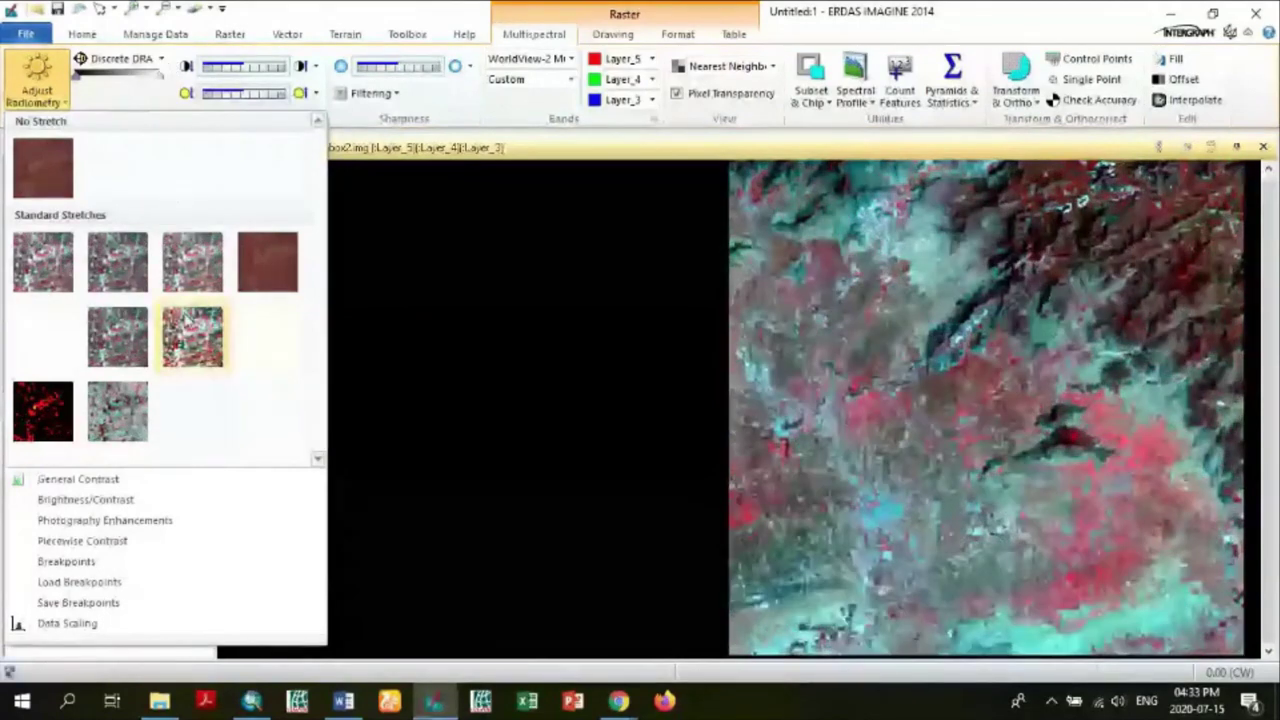
pyautogui.click(192, 336)
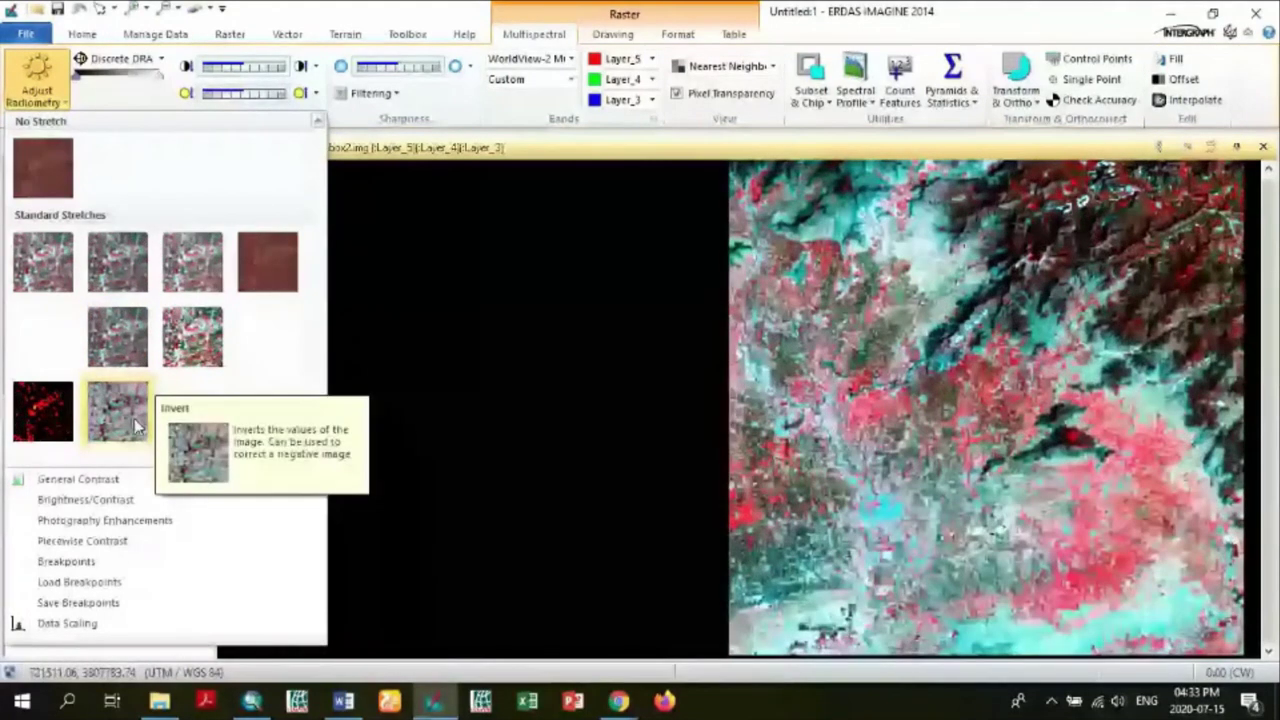
pyautogui.click(58, 502)
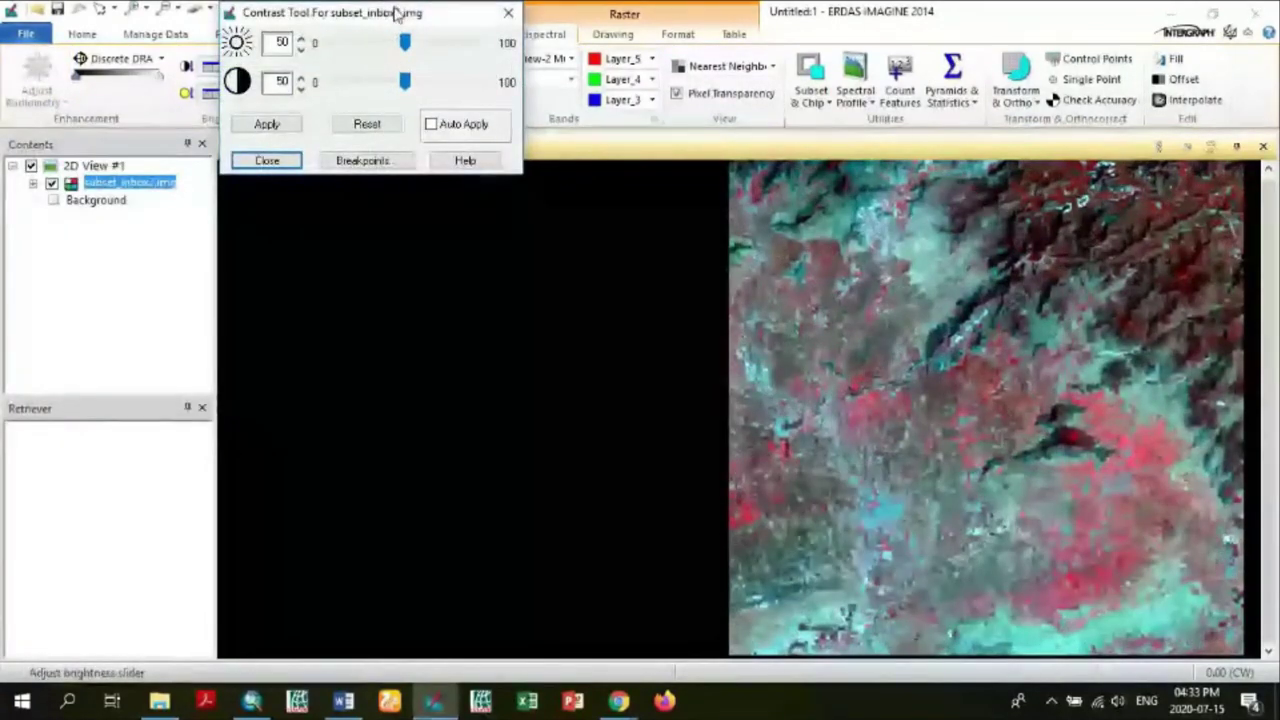
pyautogui.moveTo(395, 12); pyautogui.dragTo(493, 199)
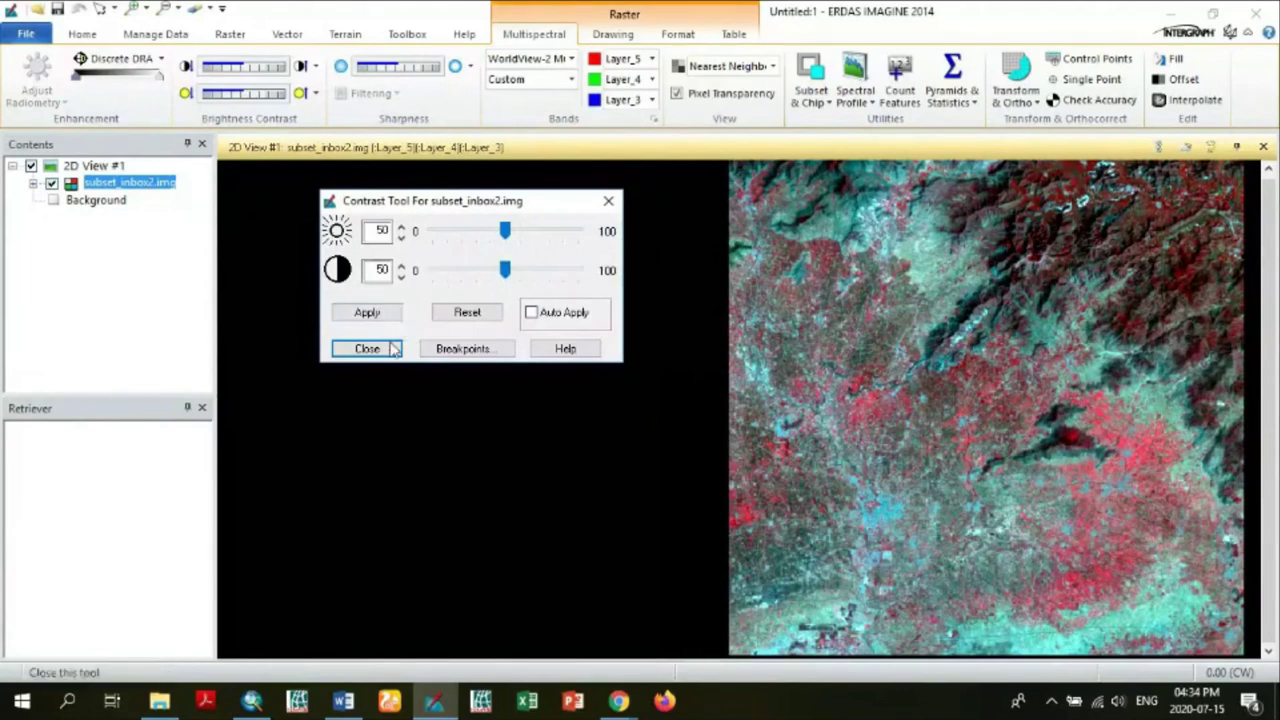
pyautogui.click(532, 313)
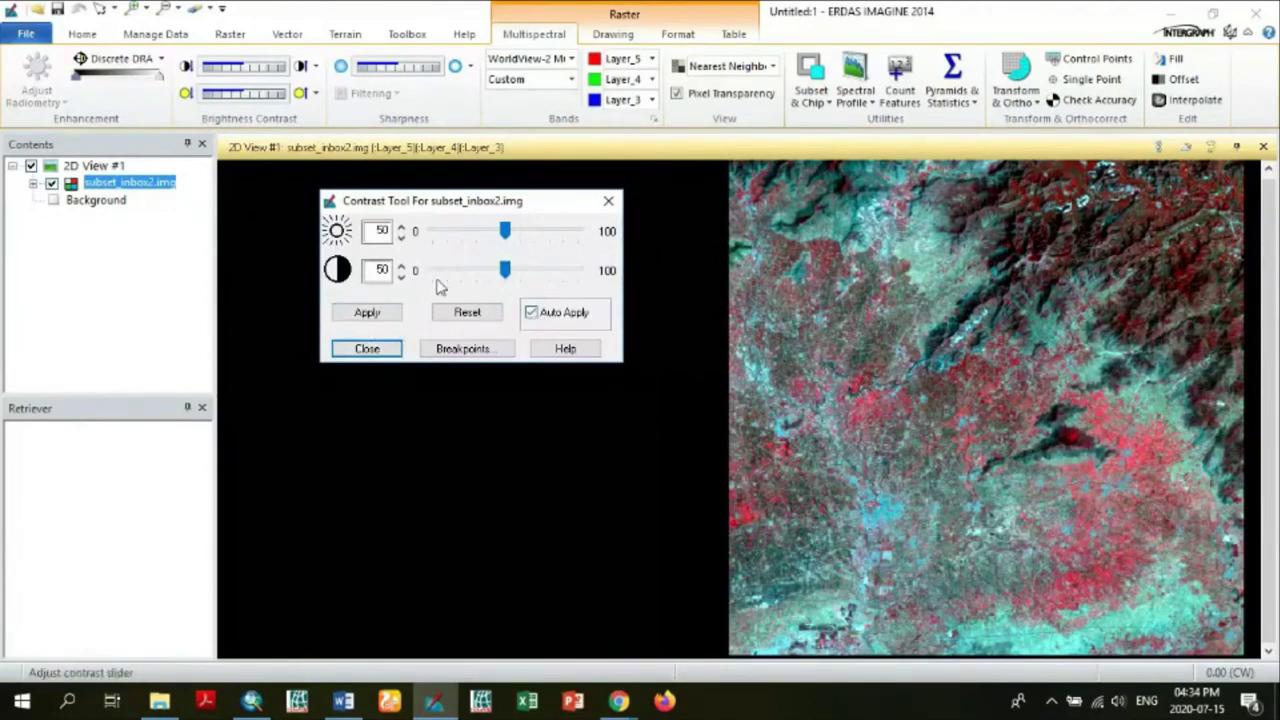
# - Raise the image brightness in stages to 67, 87 and 100
pyautogui.click(401, 227)
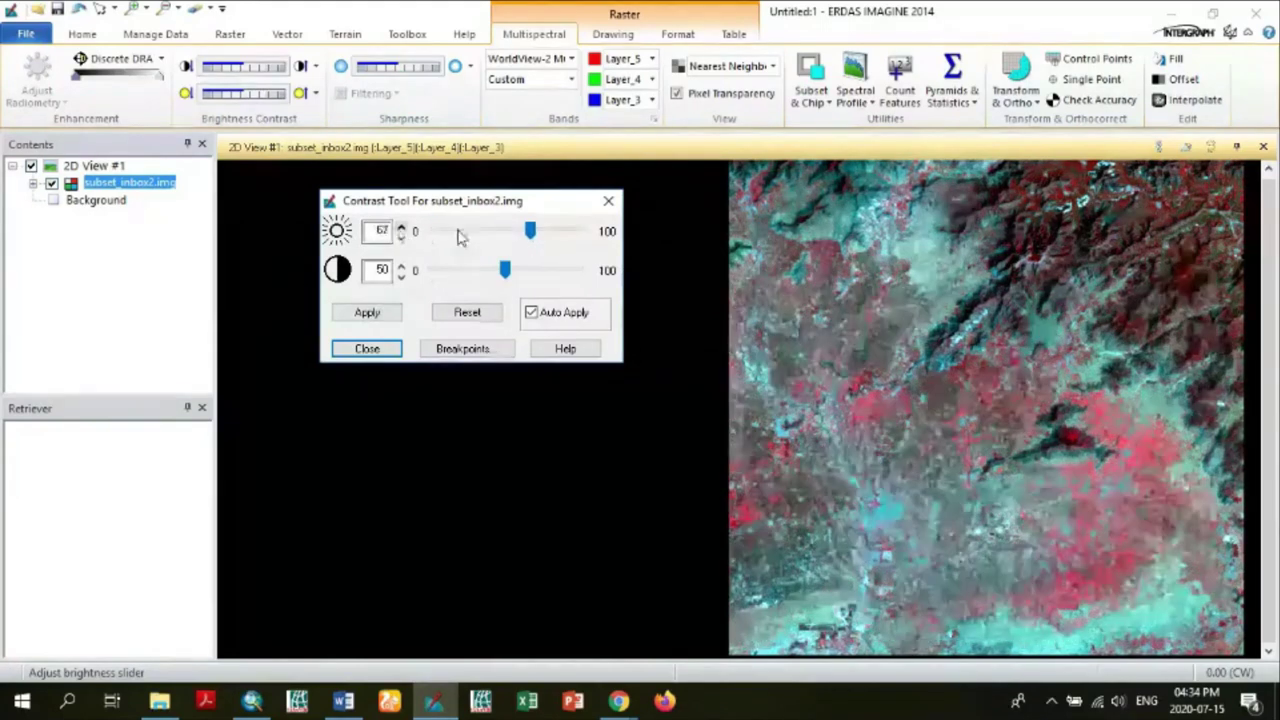
pyautogui.moveTo(520, 232); pyautogui.dragTo(556, 233)
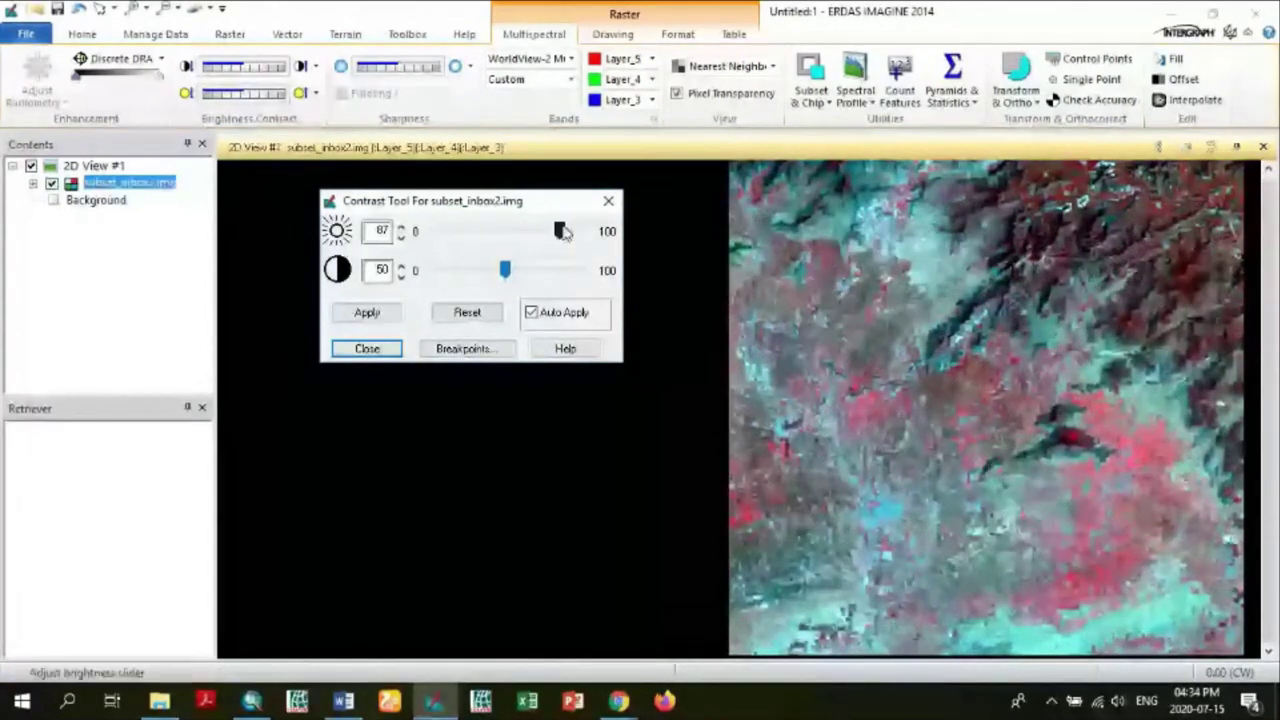
pyautogui.moveTo(563, 232); pyautogui.dragTo(594, 231)
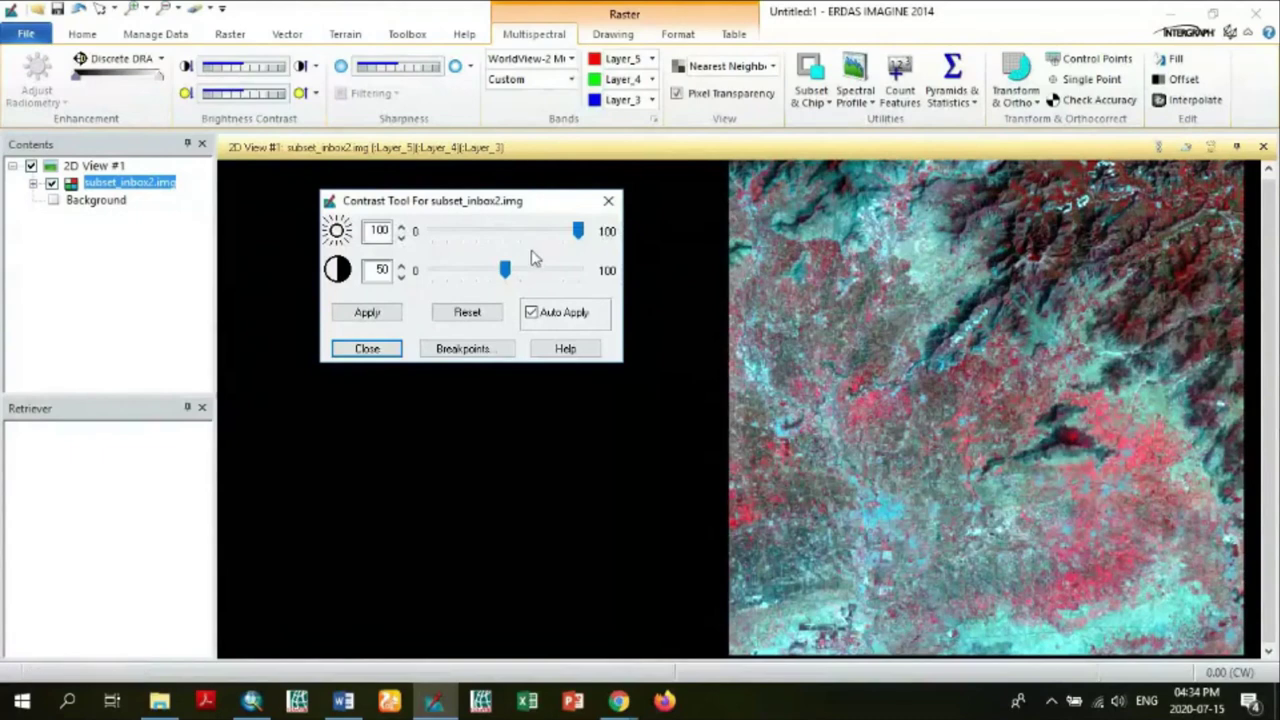
# - Return the brightness to 50, try contrast values of 23 and 67, then restore contrast to 50 and close the tool
pyautogui.moveTo(578, 231); pyautogui.dragTo(463, 276)
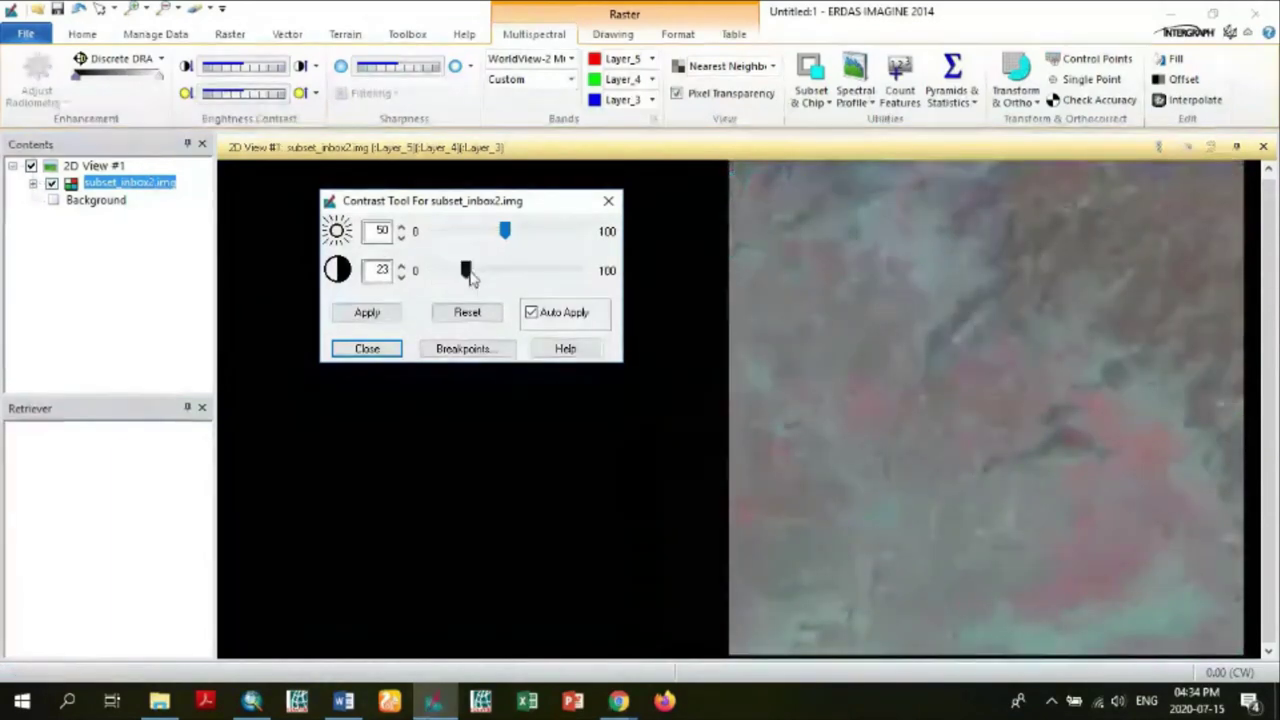
pyautogui.moveTo(469, 280); pyautogui.dragTo(530, 275)
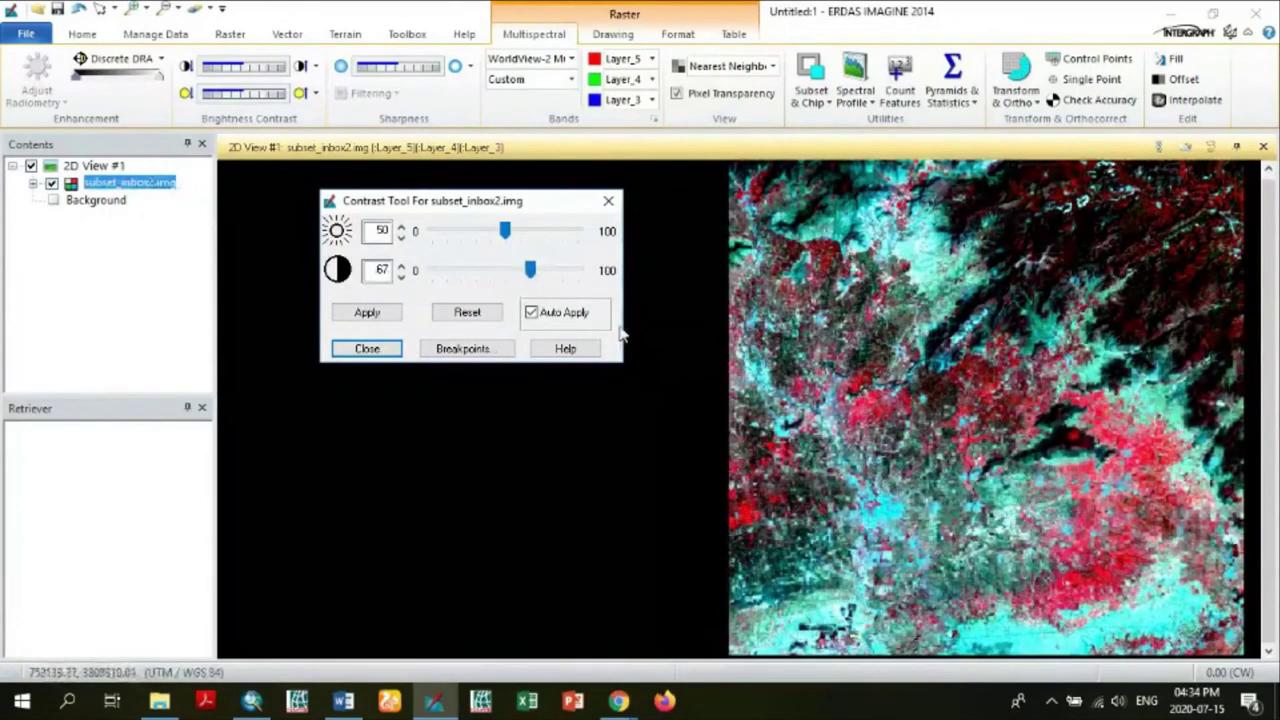
pyautogui.moveTo(530, 275); pyautogui.dragTo(507, 276)
pyautogui.click(400, 276)
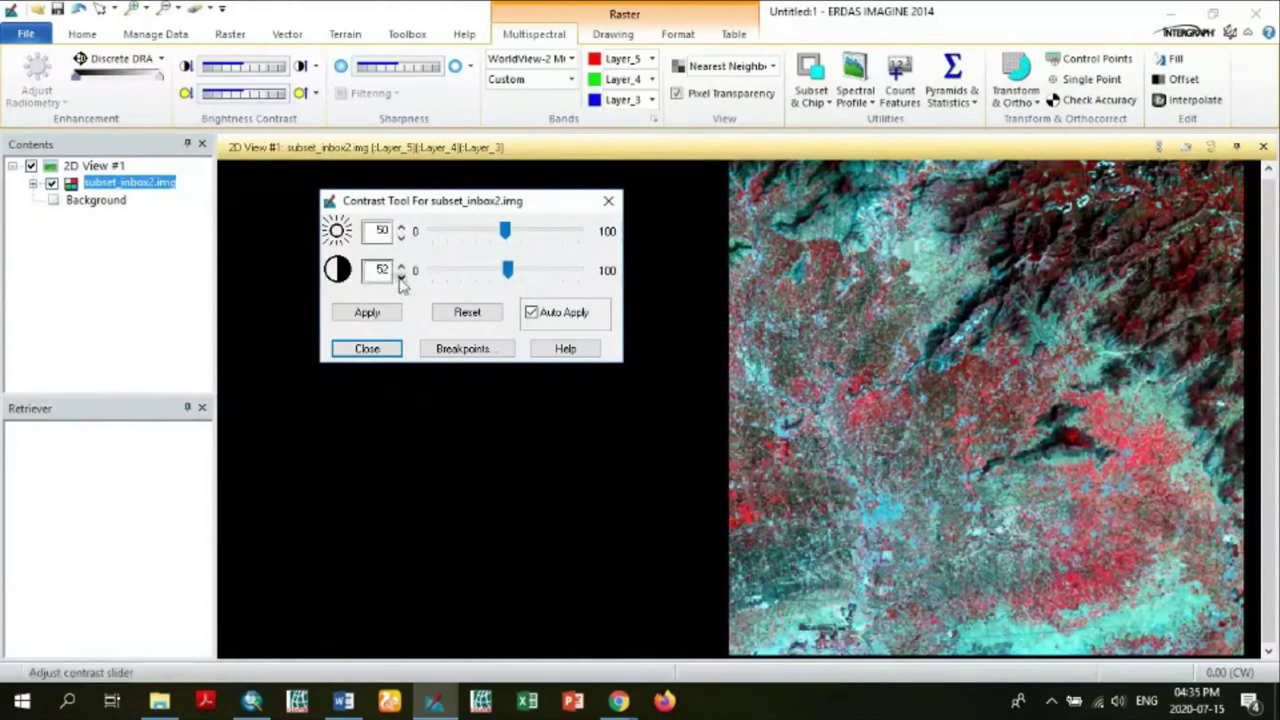
pyautogui.click(400, 276)
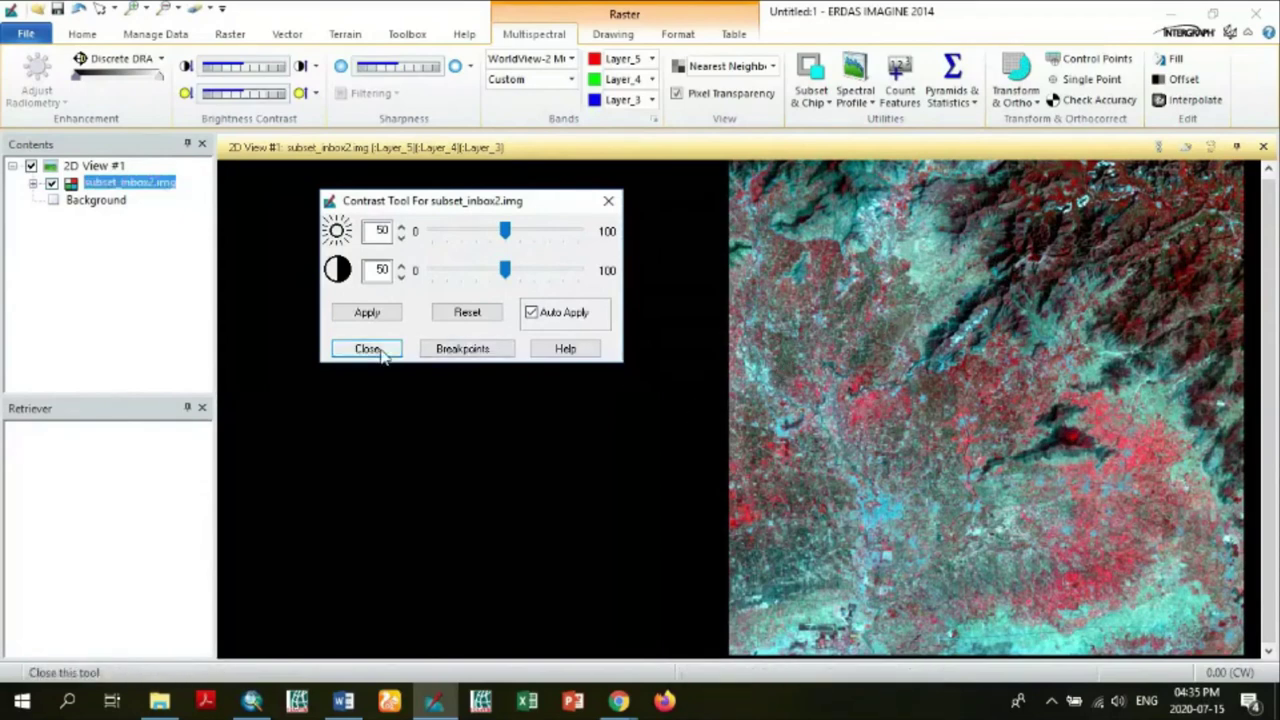
pyautogui.click(609, 203)
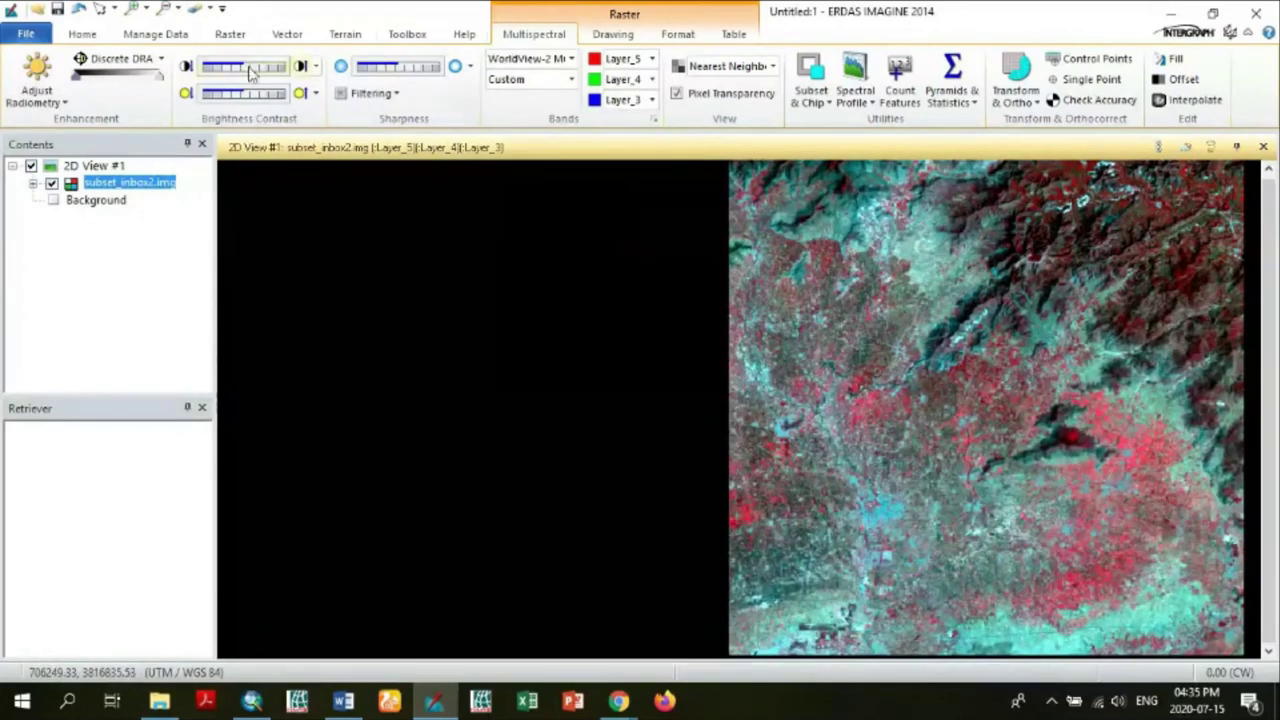
# - Examine the available methods in the General Contrast dialog for the image and close it without applying any
pyautogui.click(60, 106)
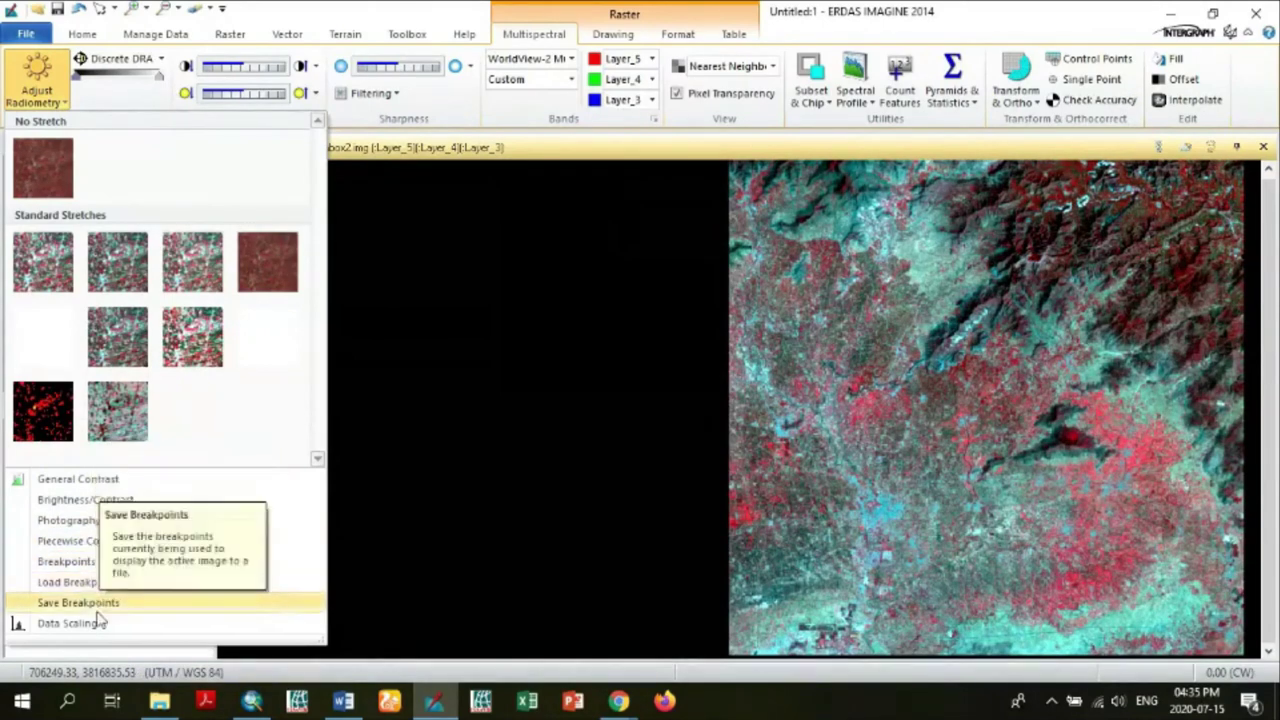
pyautogui.click(60, 482)
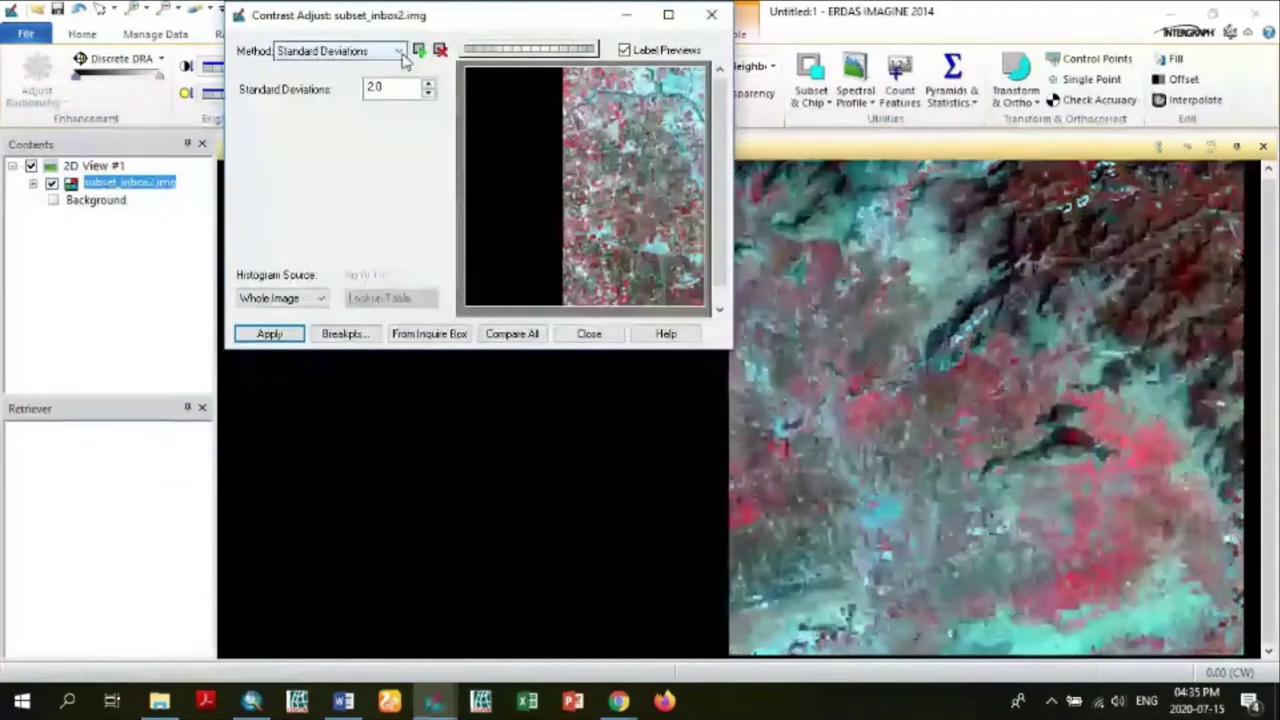
pyautogui.click(399, 50)
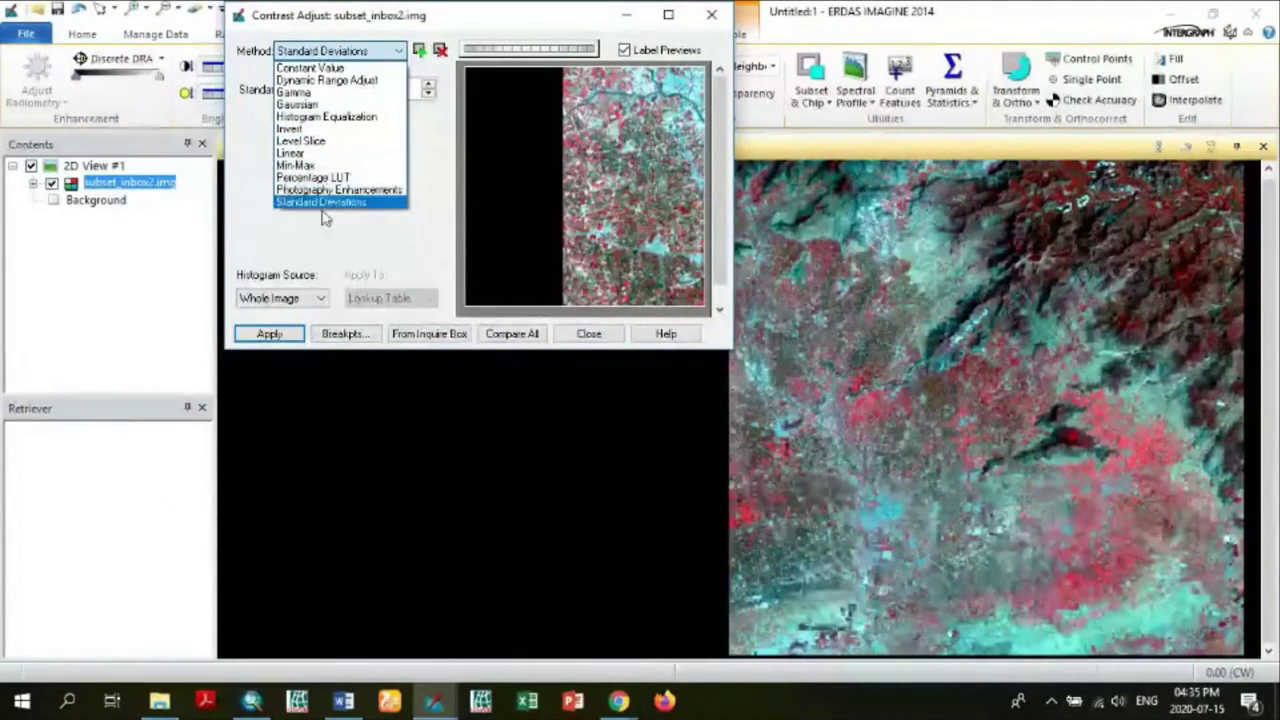
pyautogui.click(253, 122)
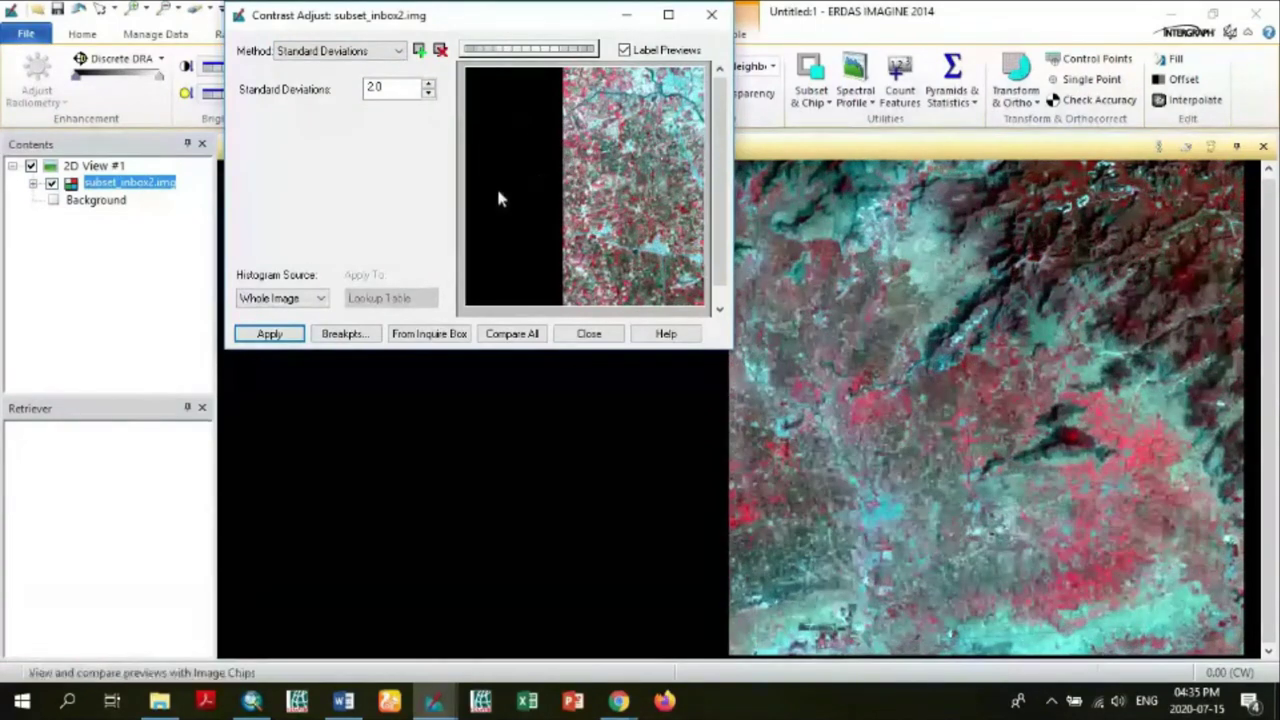
pyautogui.click(711, 15)
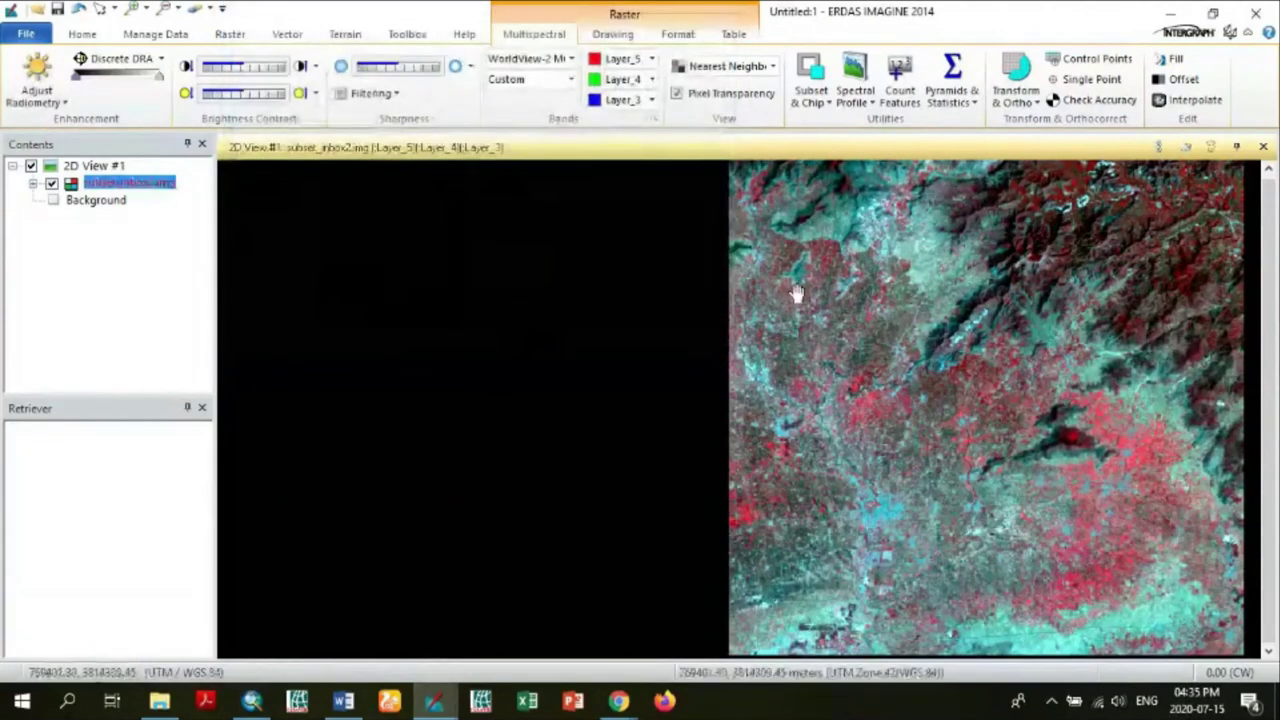
pyautogui.click(230, 35)
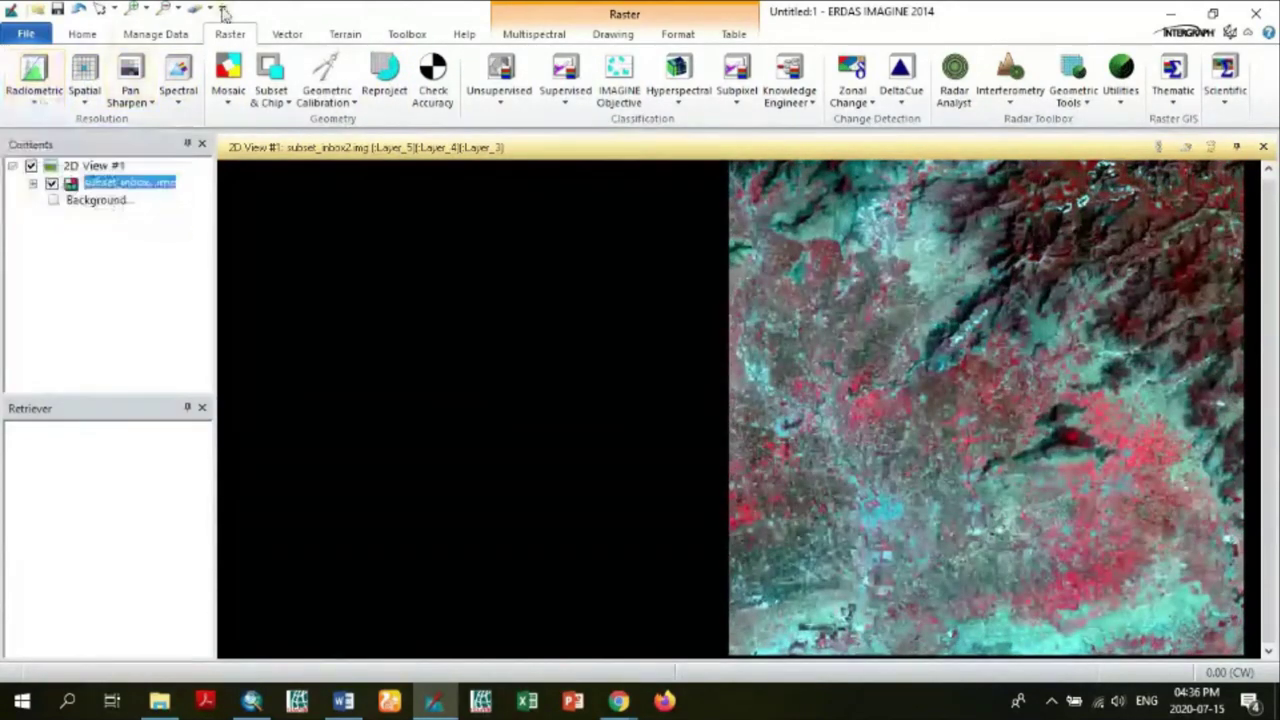
pyautogui.click(533, 36)
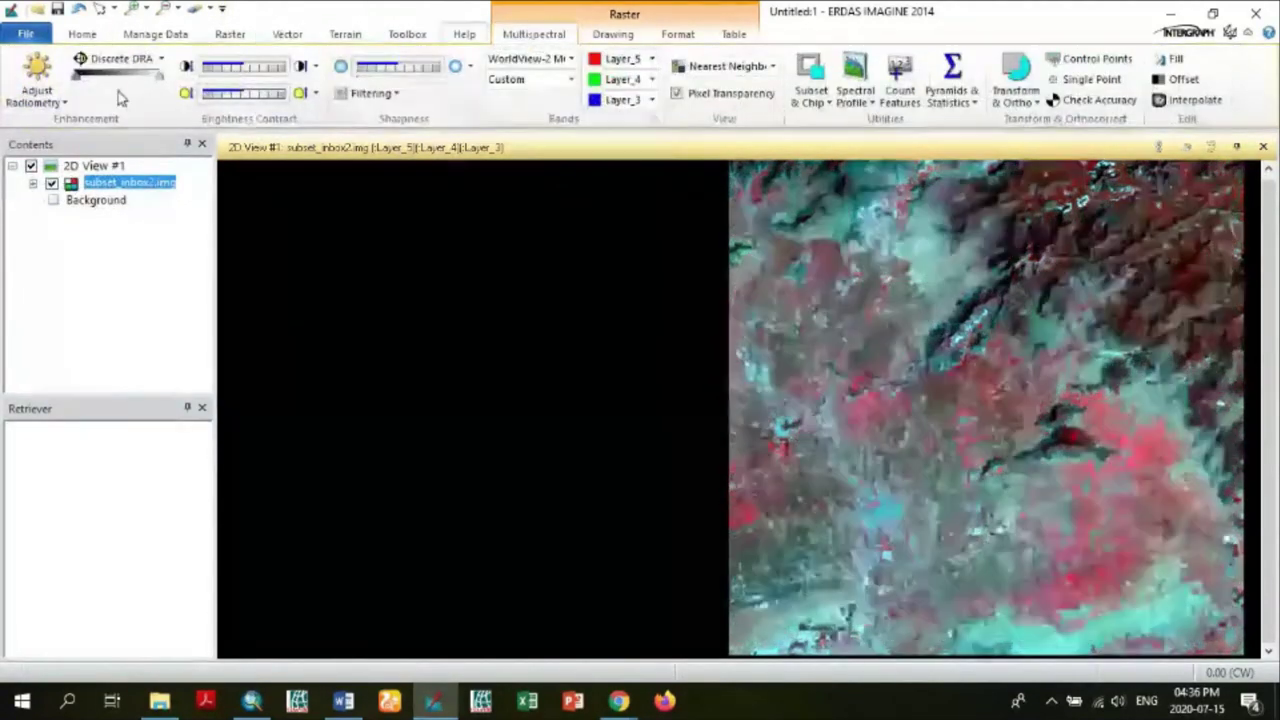
pyautogui.click(62, 110)
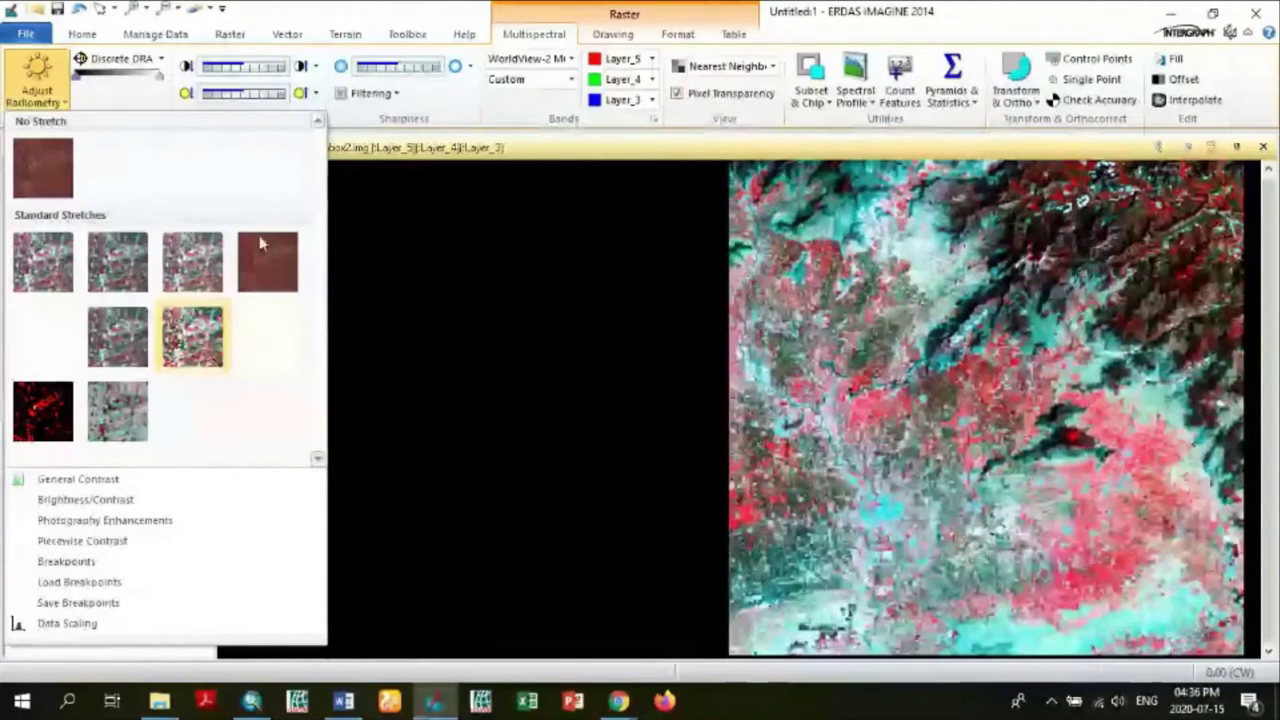
pyautogui.click(393, 14)
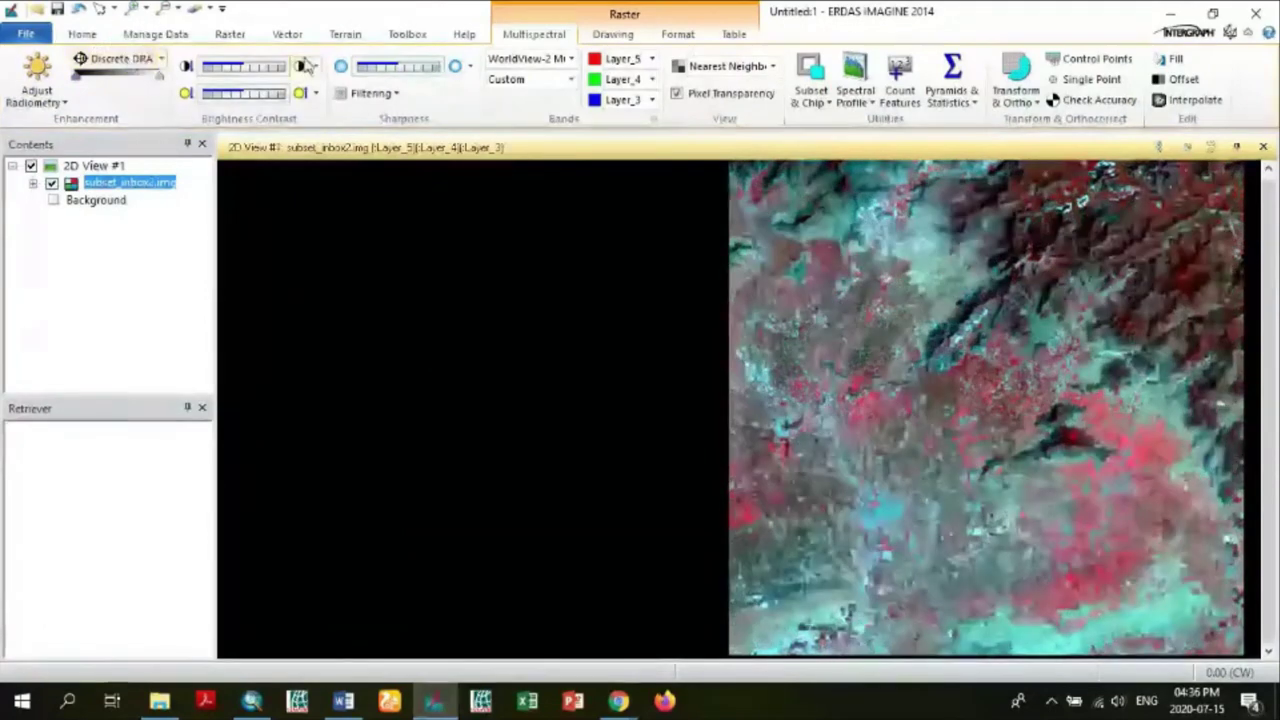
# - Review the radiometric enhancement functions and open Histogram Equalization for subset_inbox2.img
pyautogui.click(234, 40)
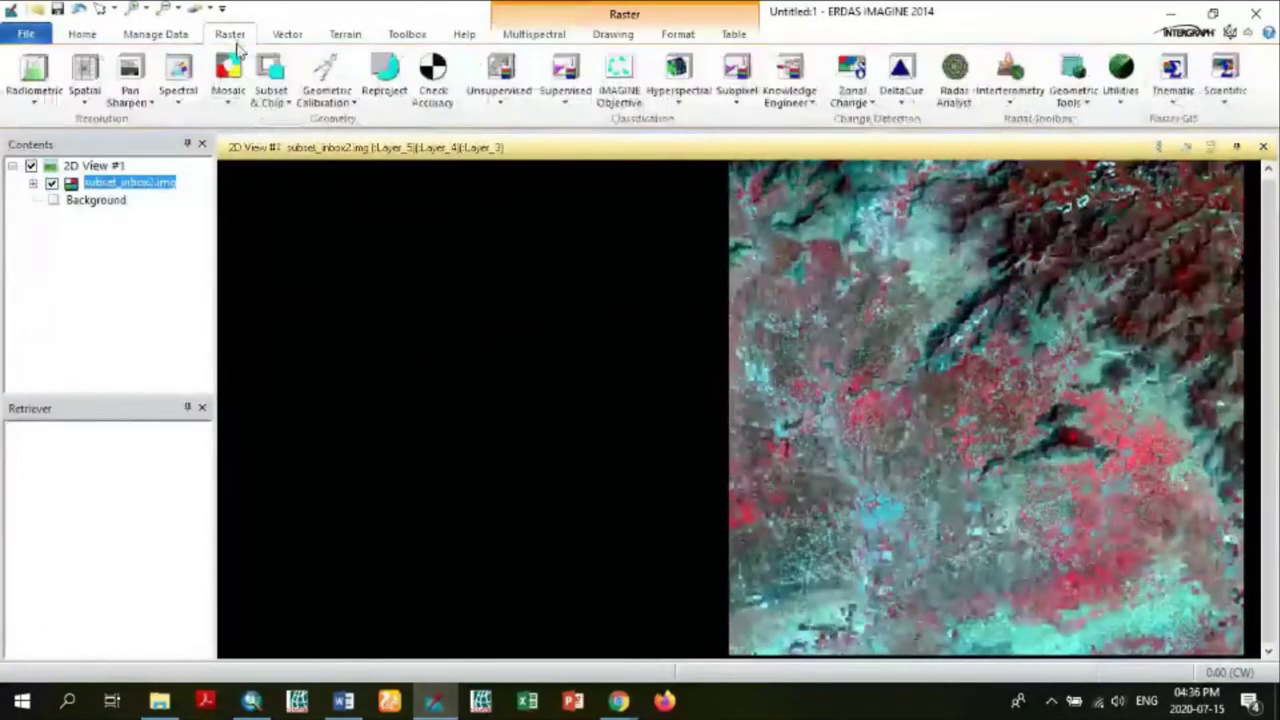
pyautogui.click(44, 108)
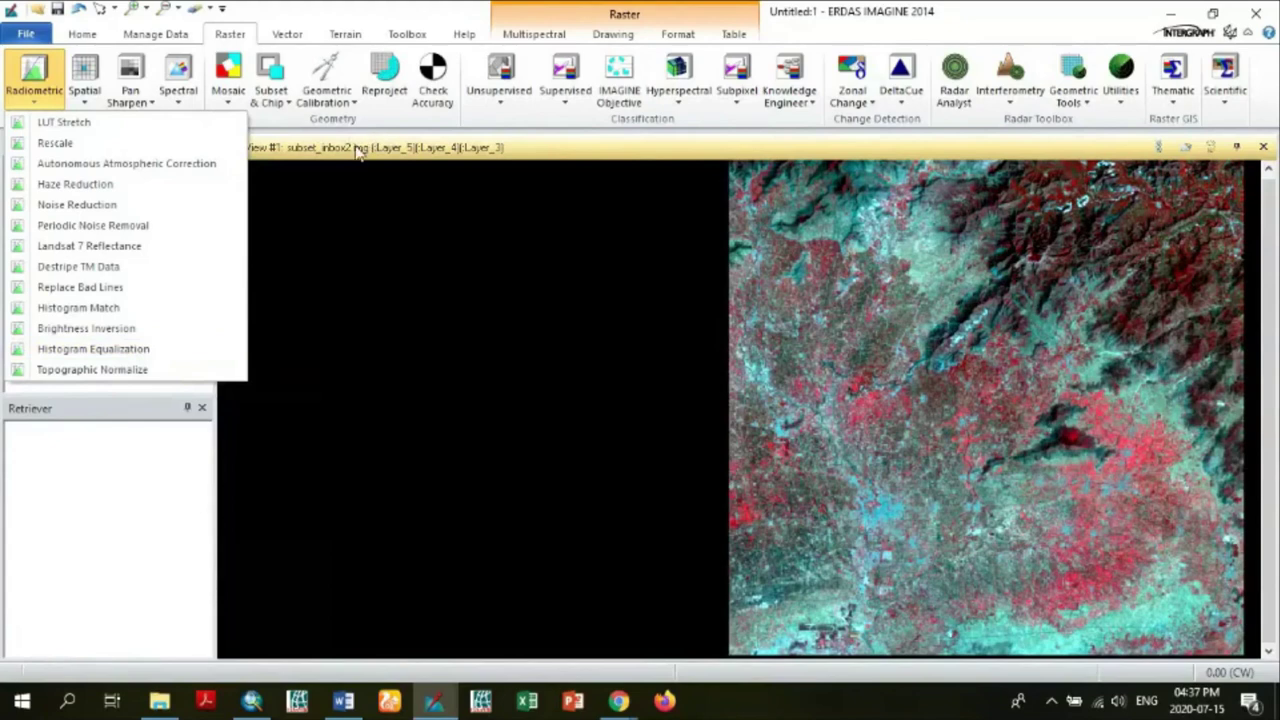
pyautogui.click(335, 22)
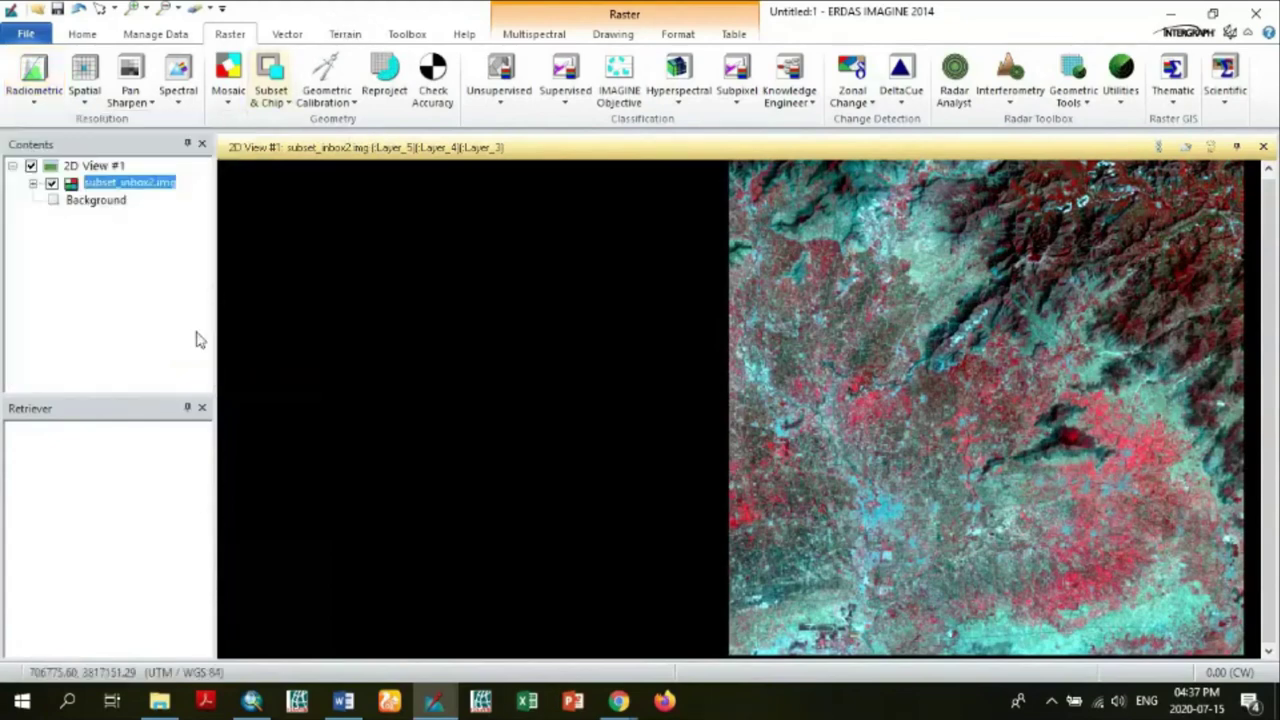
pyautogui.click(48, 110)
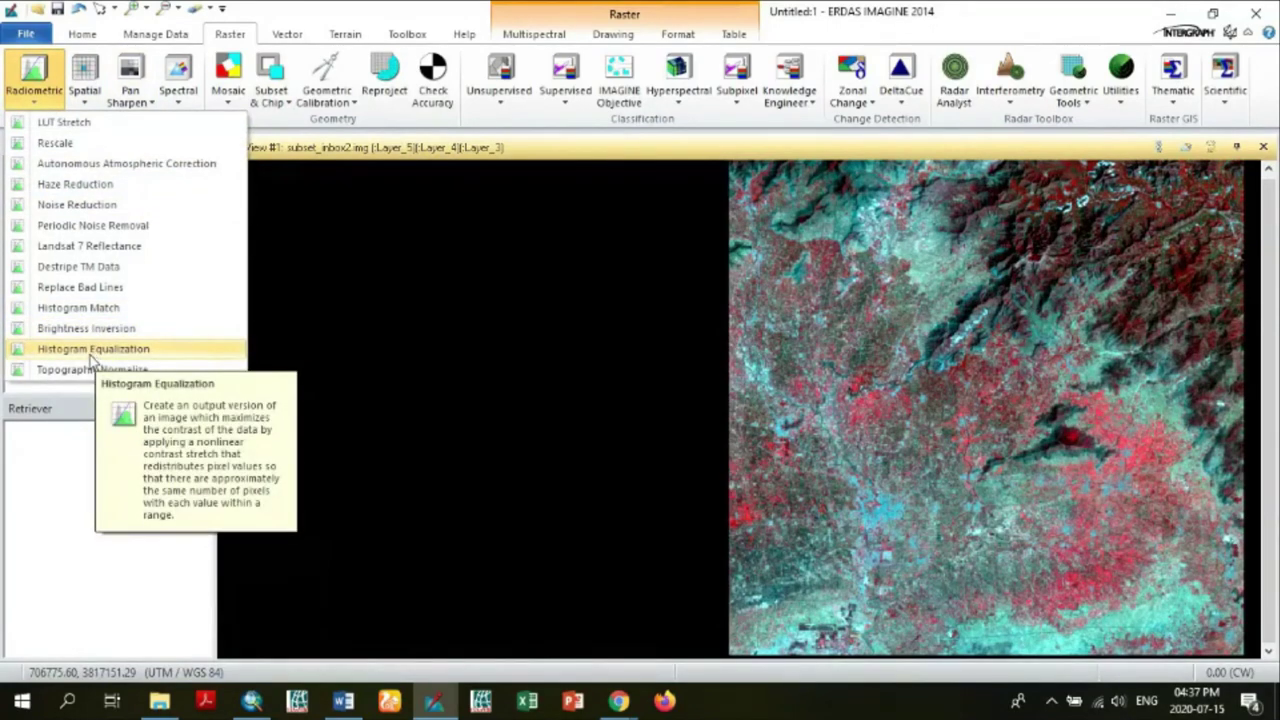
pyautogui.click(95, 355)
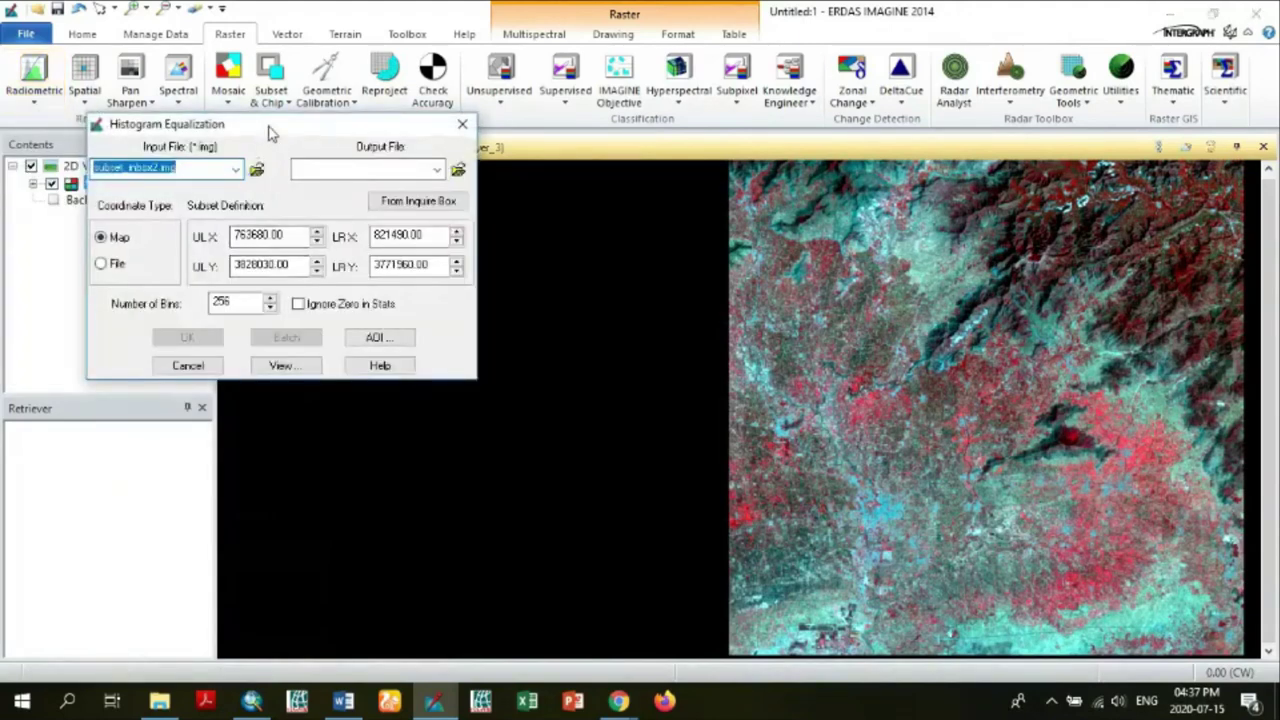
pyautogui.moveTo(271, 128); pyautogui.dragTo(451, 200)
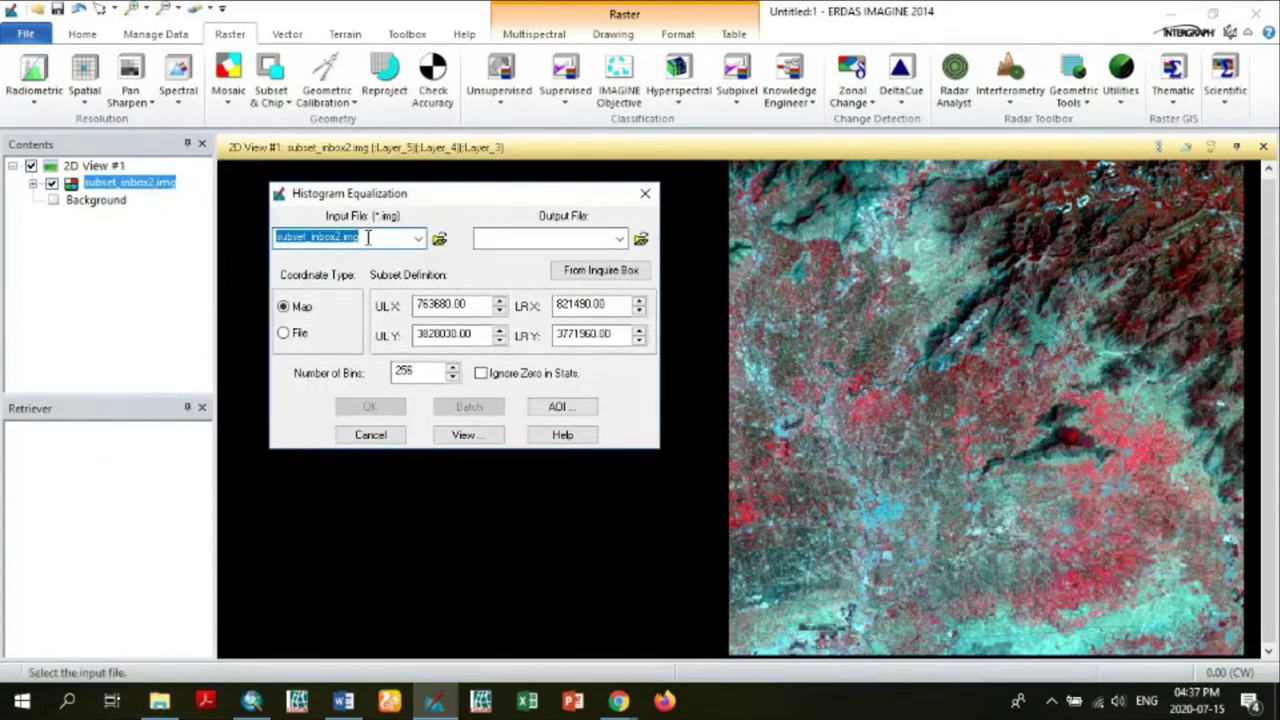
# - Browse for the output file to the recently used folder of subset_inbox2.img, declining to replace that existing file
pyautogui.click(591, 238)
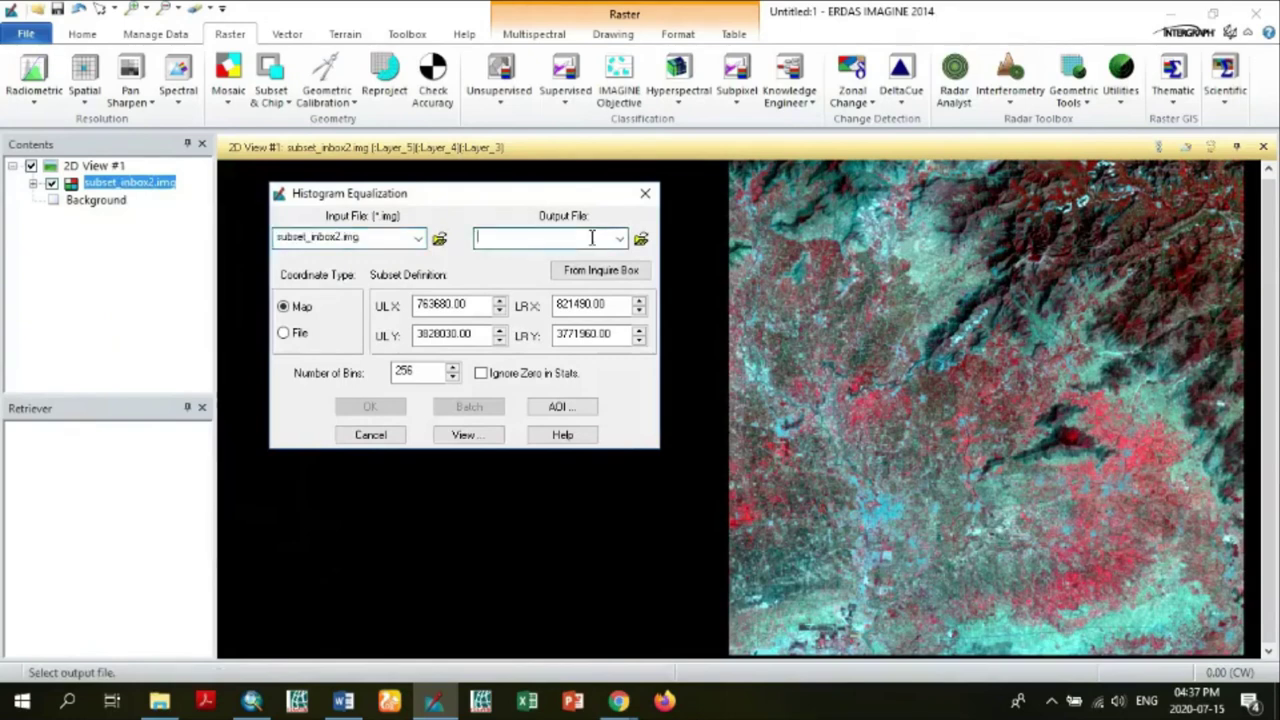
pyautogui.click(641, 239)
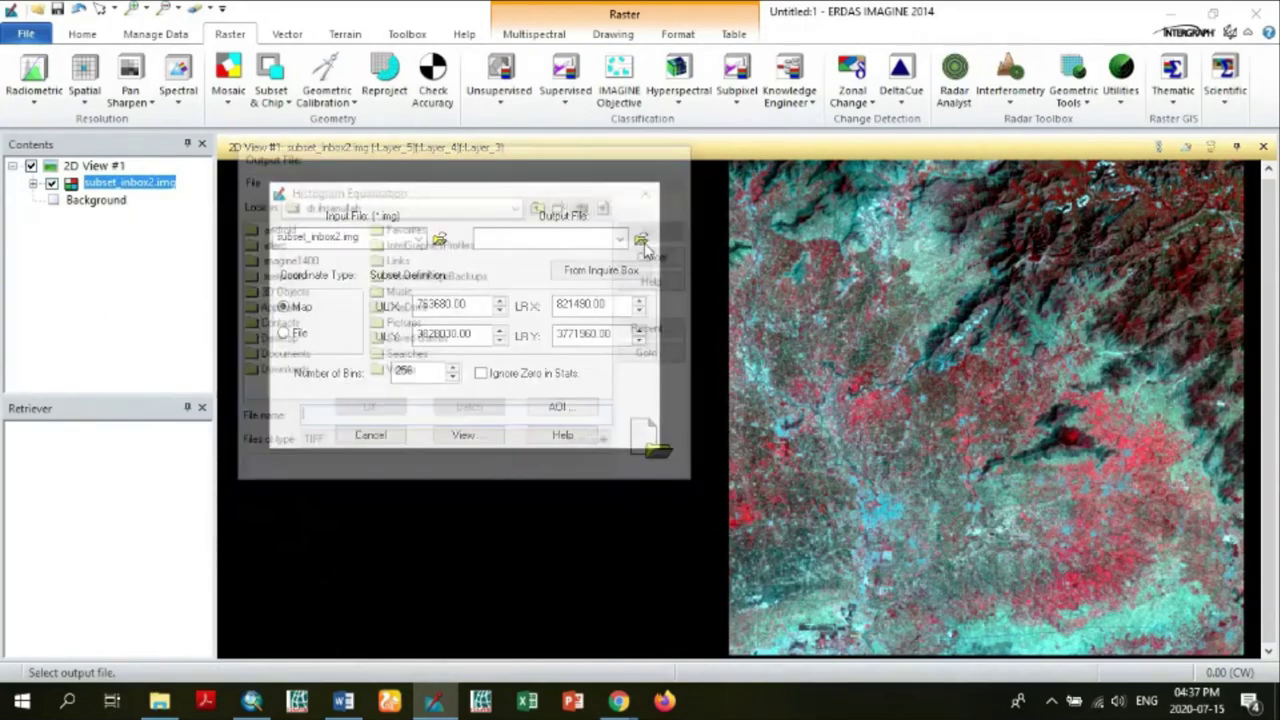
pyautogui.click(654, 329)
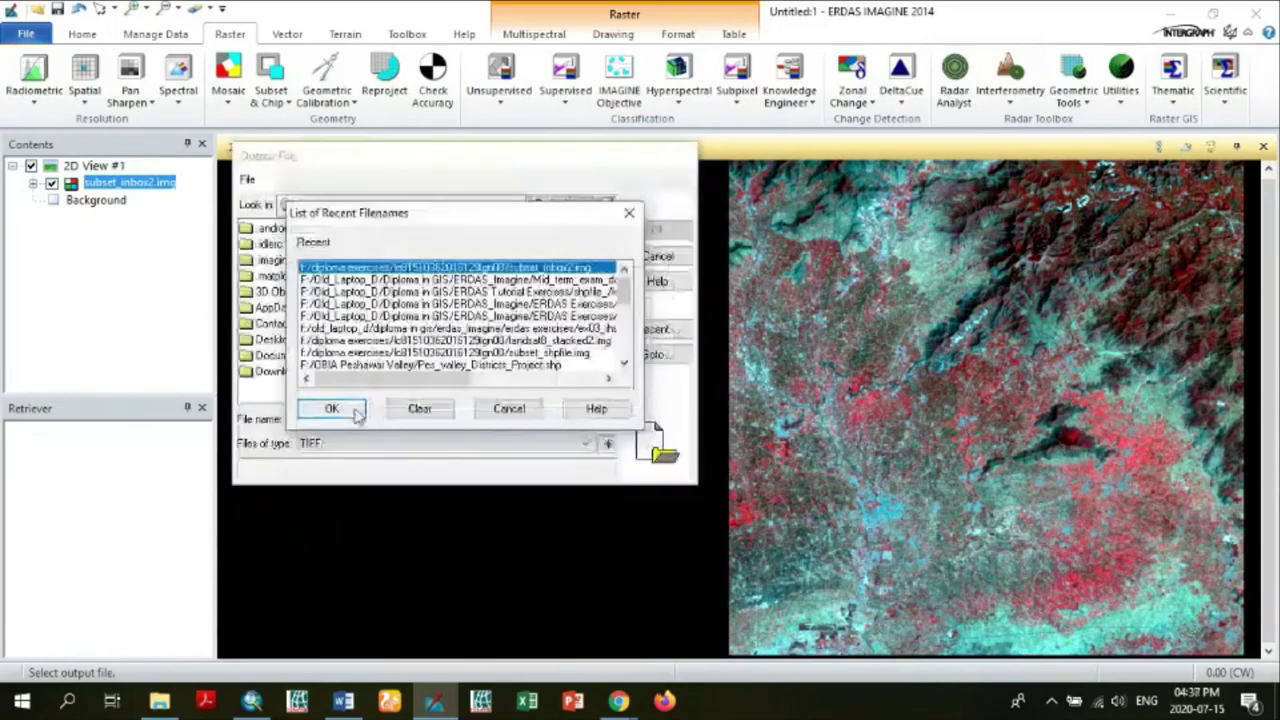
pyautogui.click(352, 409)
pyautogui.click(529, 377)
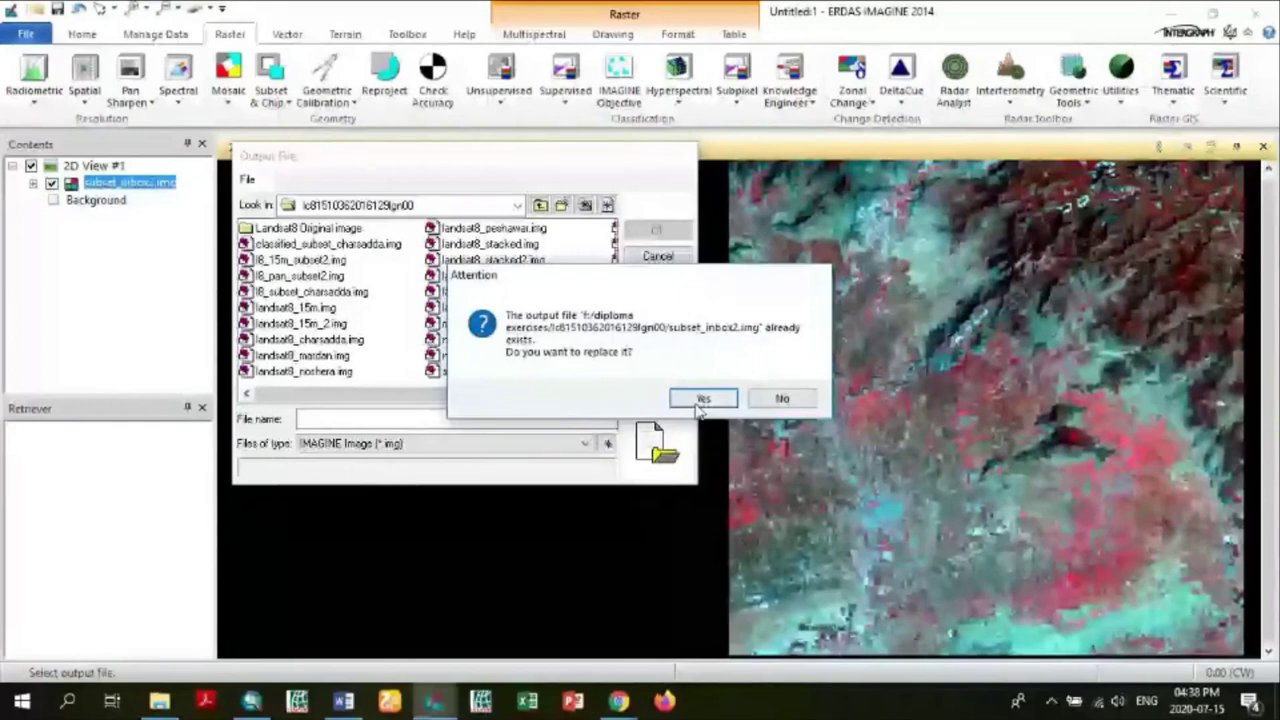
pyautogui.click(760, 403)
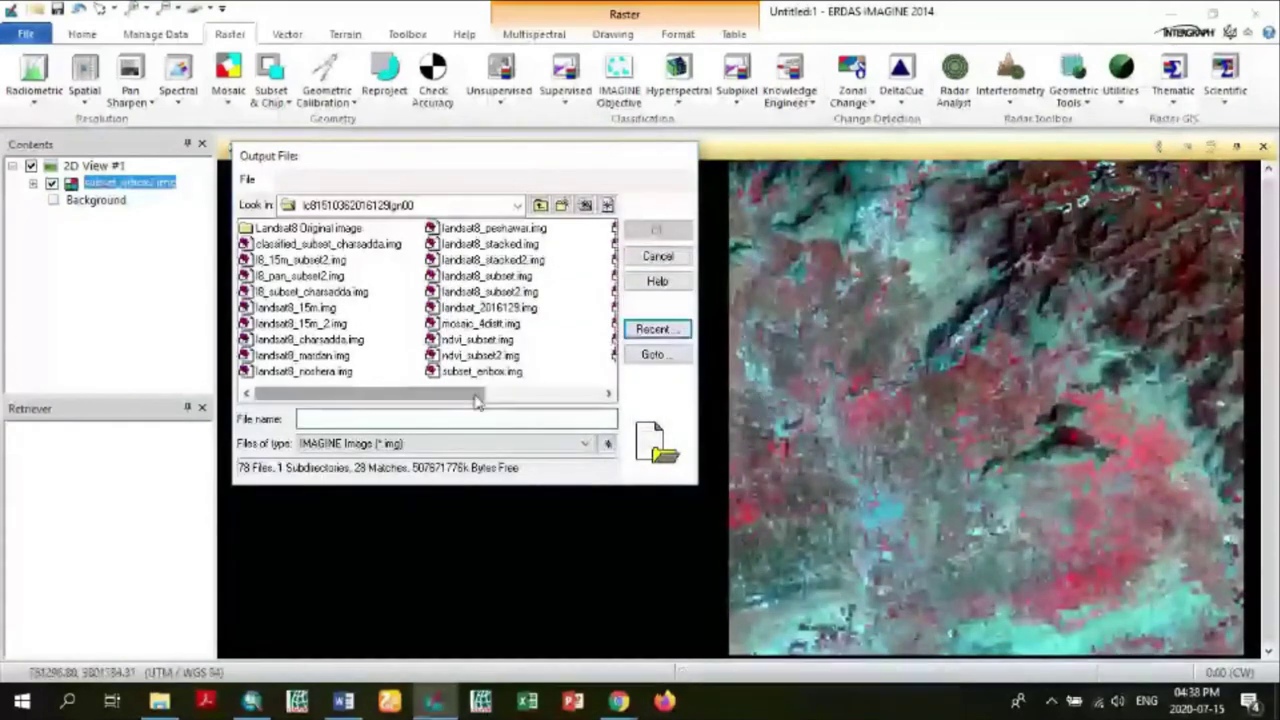
pyautogui.moveTo(476, 400); pyautogui.dragTo(591, 400)
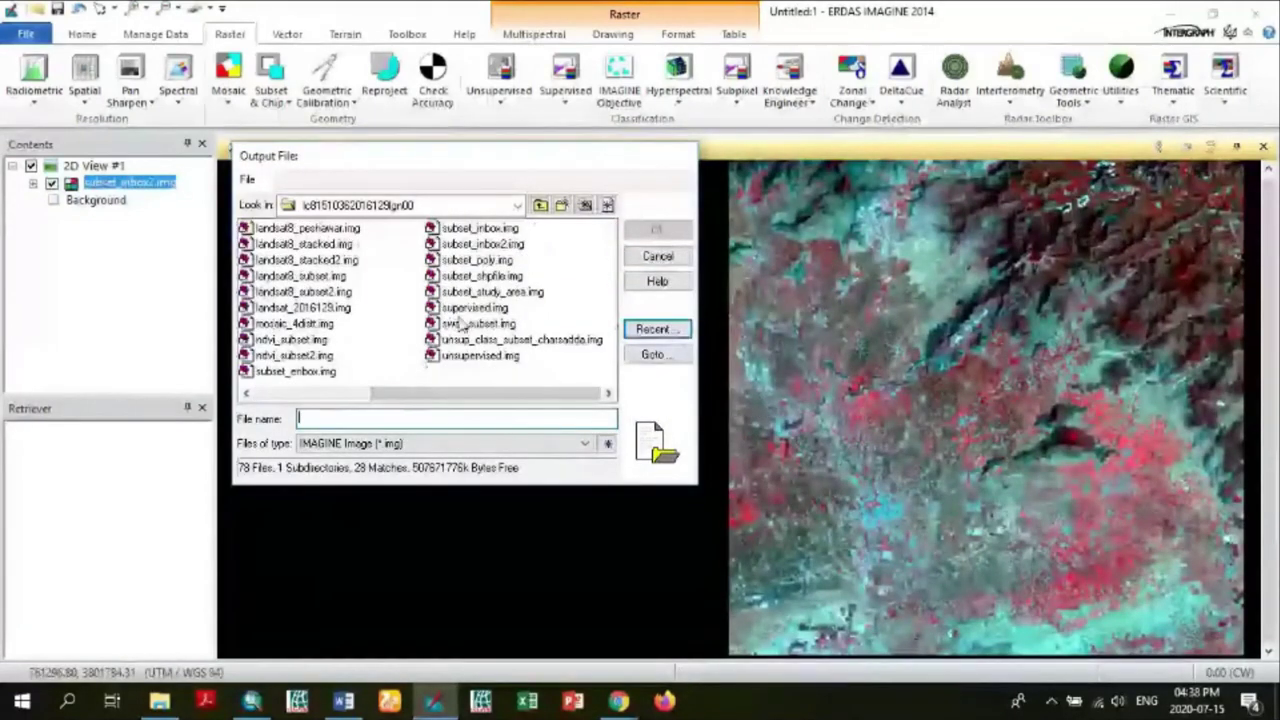
# - Name the output file subset_HistEq.img, reusing the subset_inbox2.img name as the base, and accept it
pyautogui.click(482, 245)
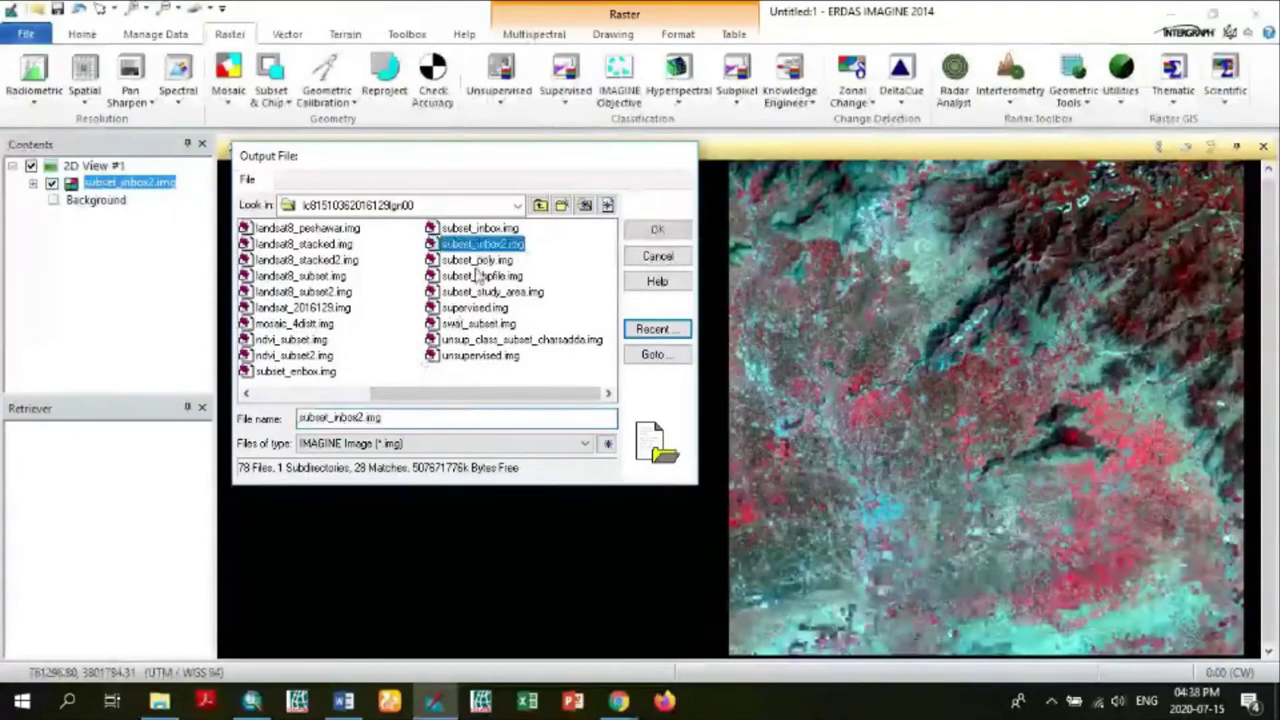
pyautogui.click(401, 418)
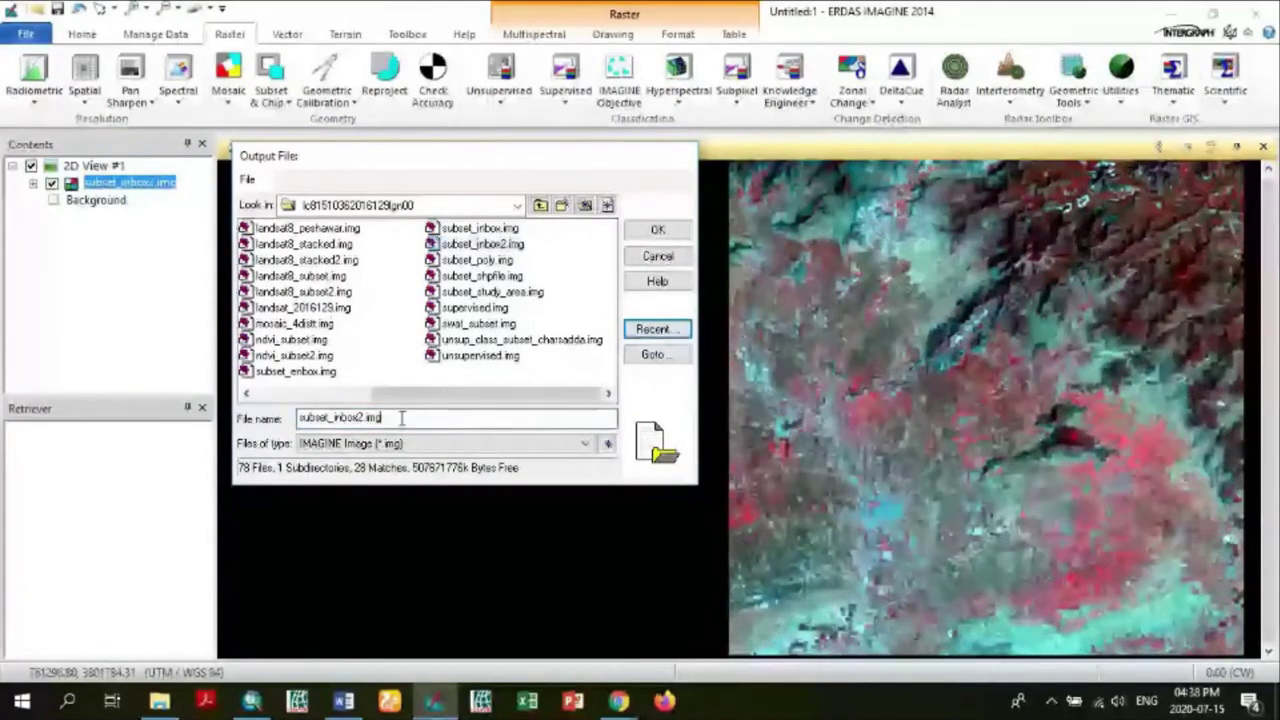
pyautogui.press('Left')
pyautogui.press('Left')
pyautogui.press('Left')
pyautogui.press('Left')
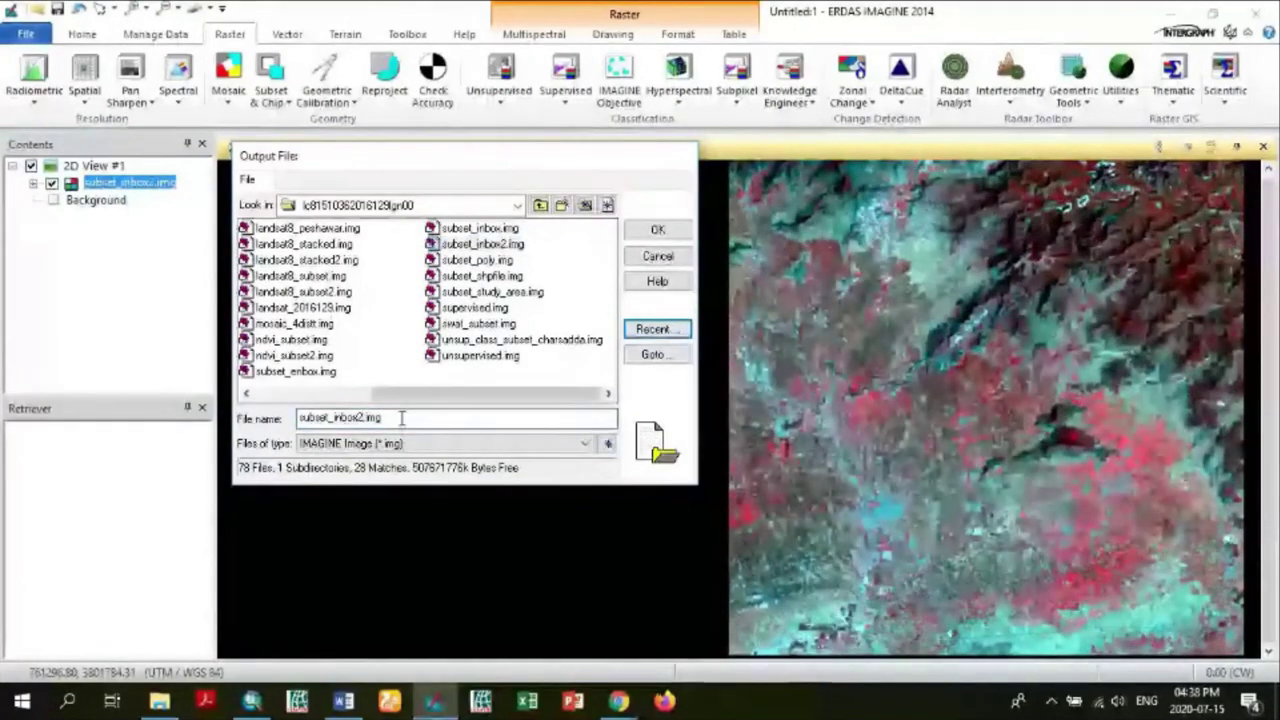
pyautogui.press('BackSpace')
pyautogui.press('BackSpace')
pyautogui.press('BackSpace')
pyautogui.press('BackSpace')
pyautogui.press('BackSpace')
pyautogui.press('BackSpace')
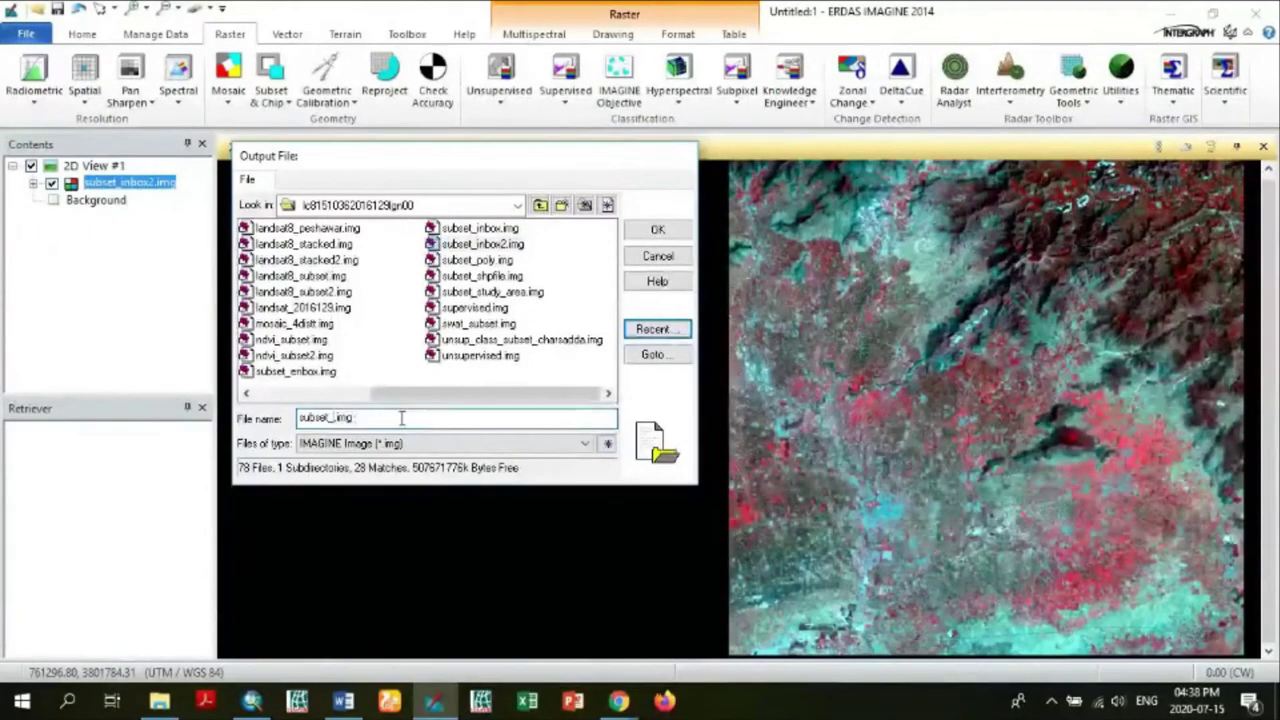
pyautogui.write('HistEq')
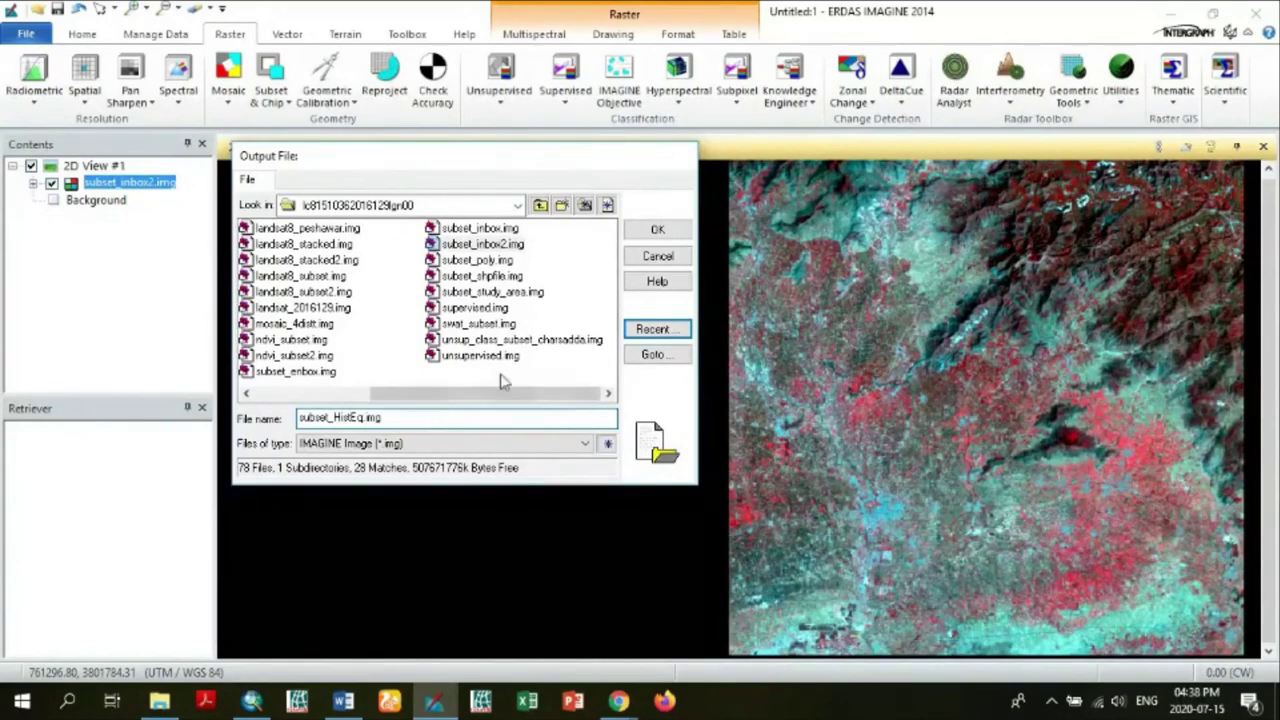
pyautogui.click(657, 232)
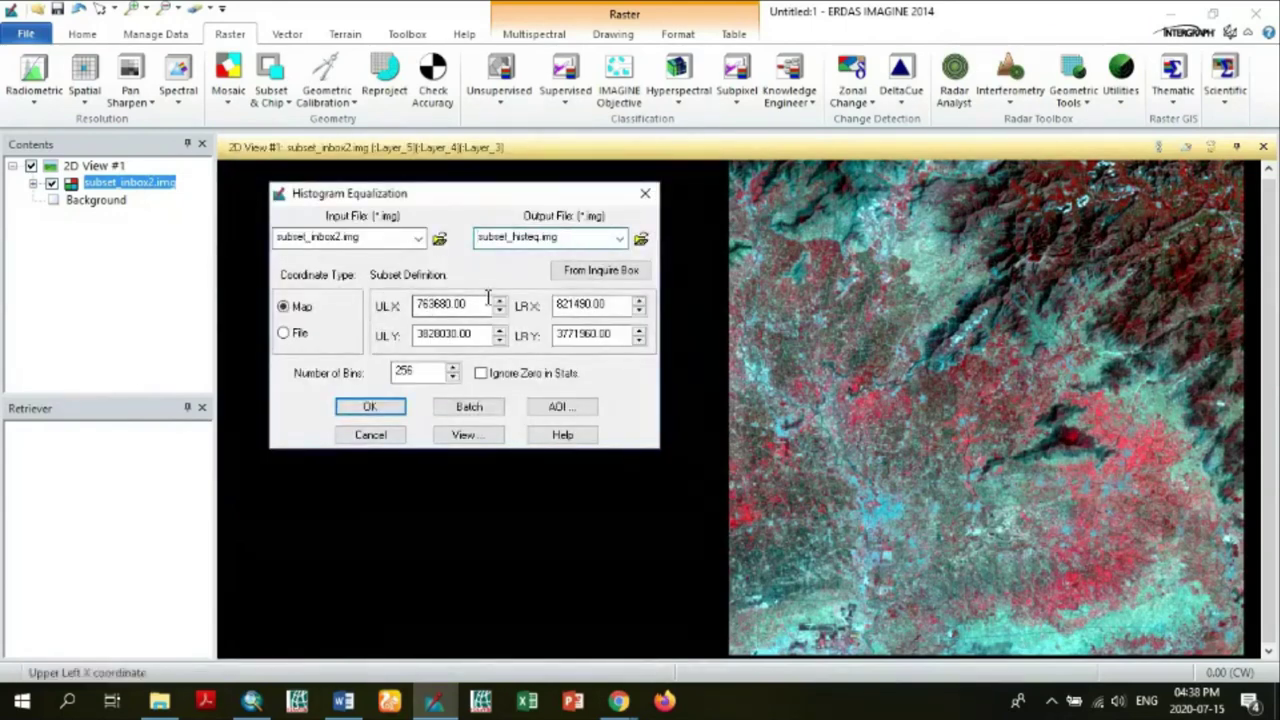
# - Ignore zero values in the statistics, run the histogram equalization, and close the process list once it is done
pyautogui.click(481, 373)
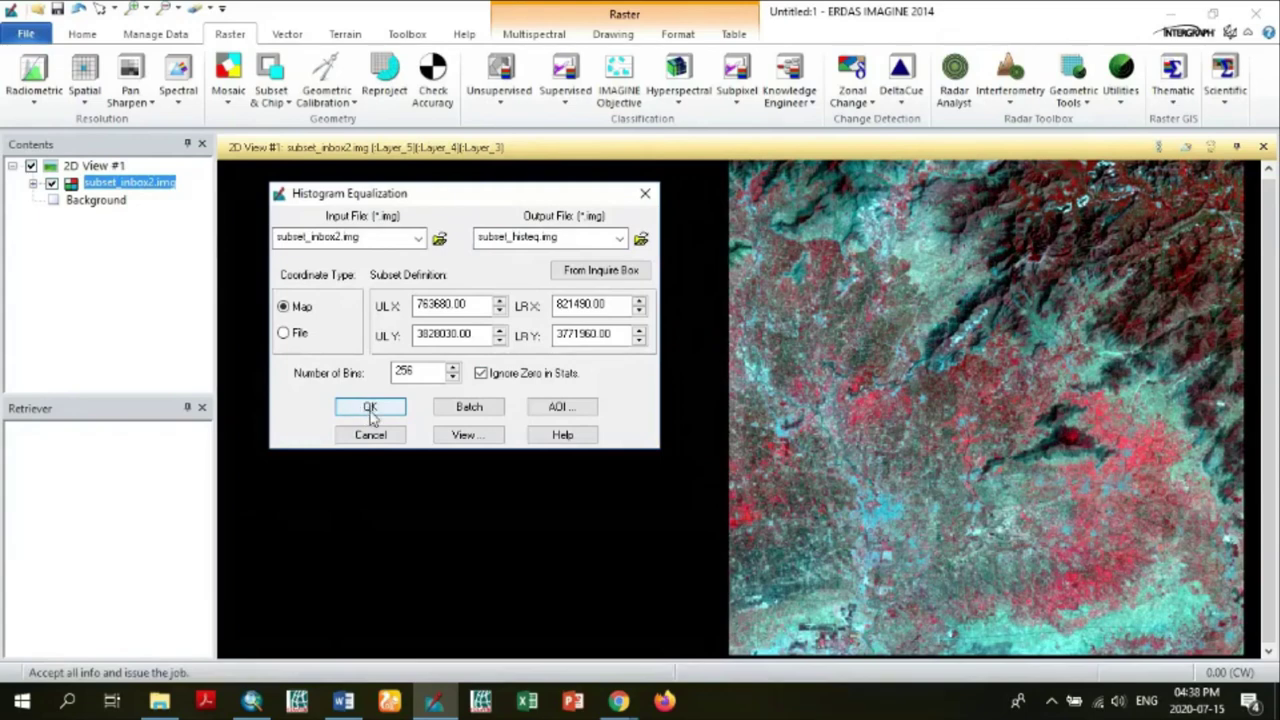
pyautogui.click(370, 410)
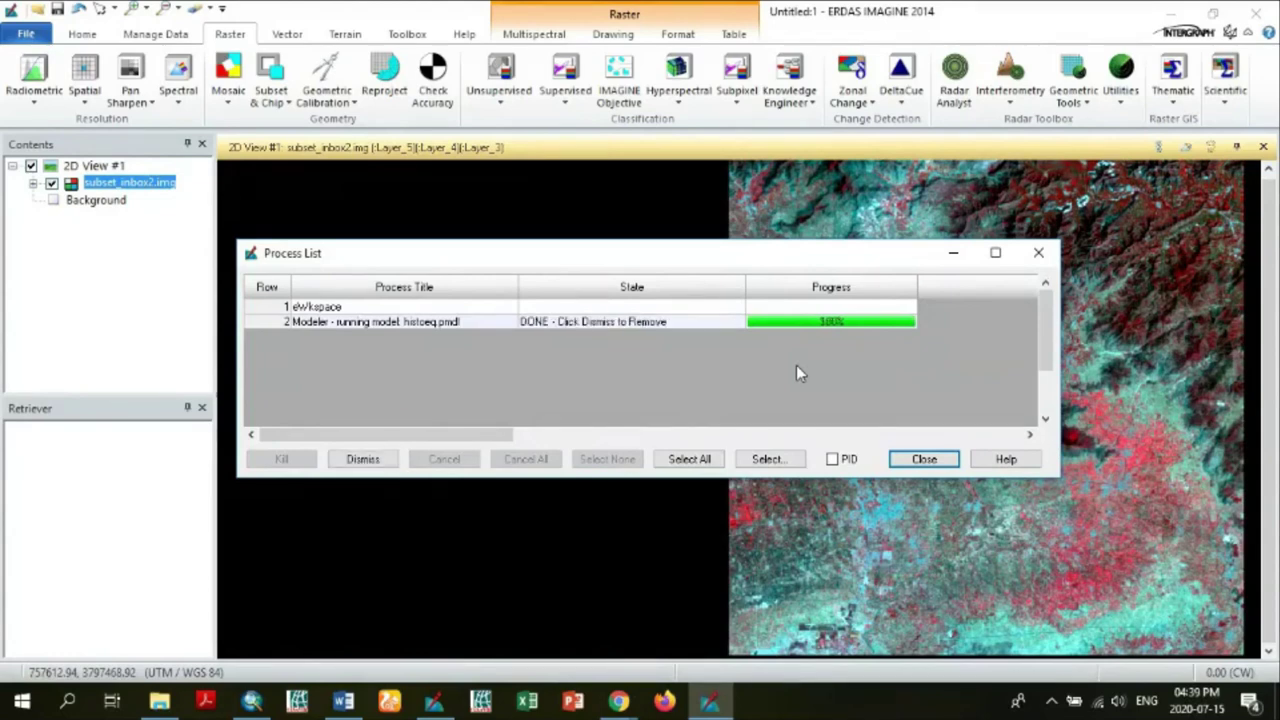
pyautogui.click(922, 460)
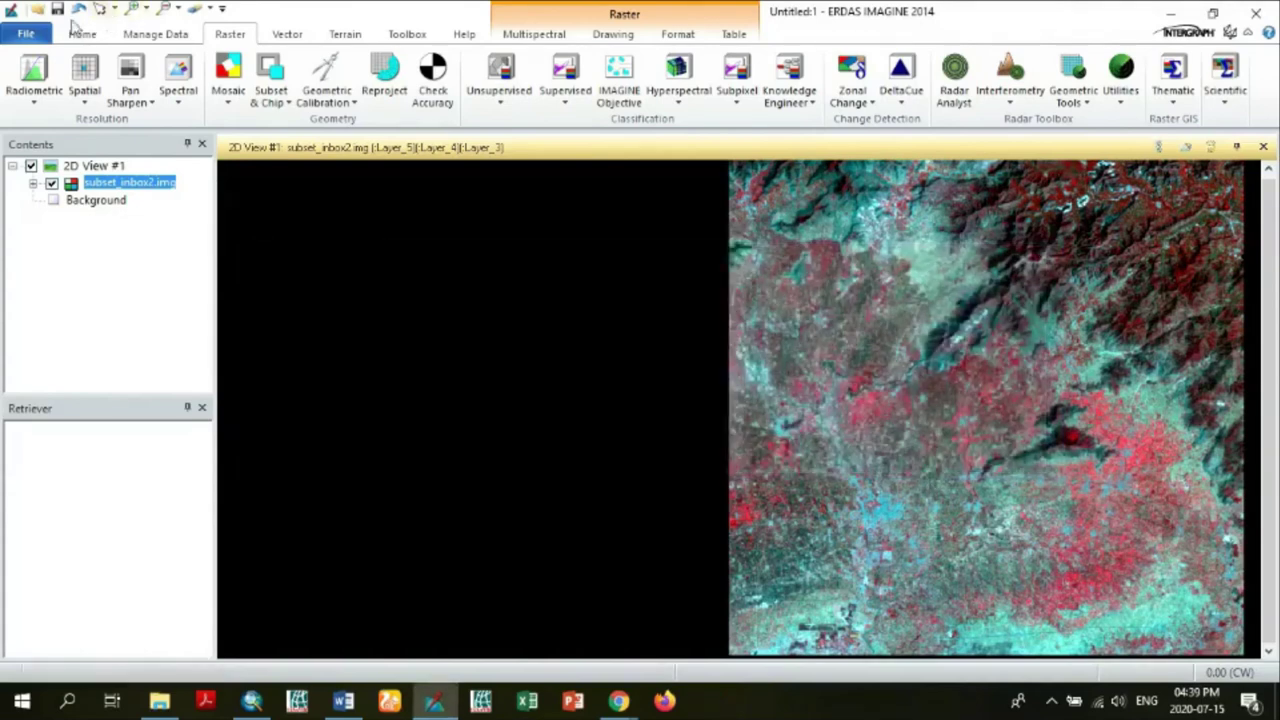
# - Clear the loaded subset_inbox2.img from the 2D view
pyautogui.click(38, 9)
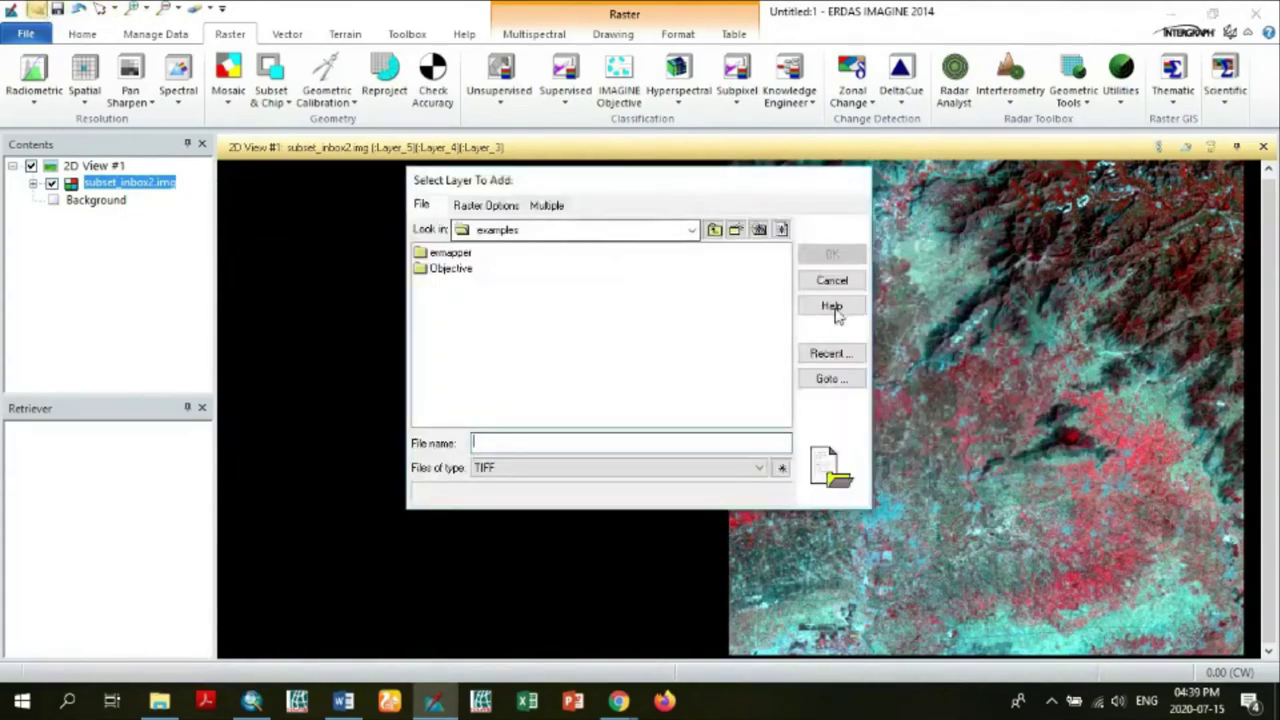
pyautogui.click(840, 284)
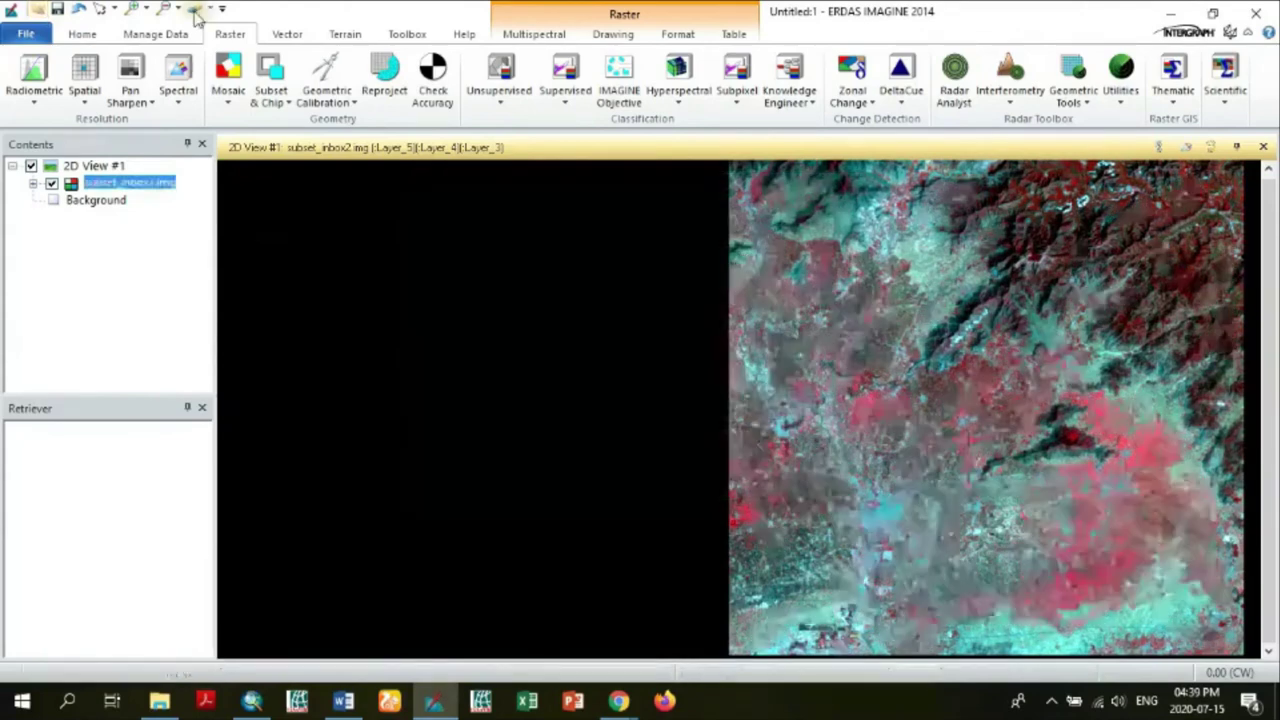
pyautogui.press('Delete')
# - Load subset_inbox2.img from the recent files into the empty view and fit it to the frame
pyautogui.click(38, 10)
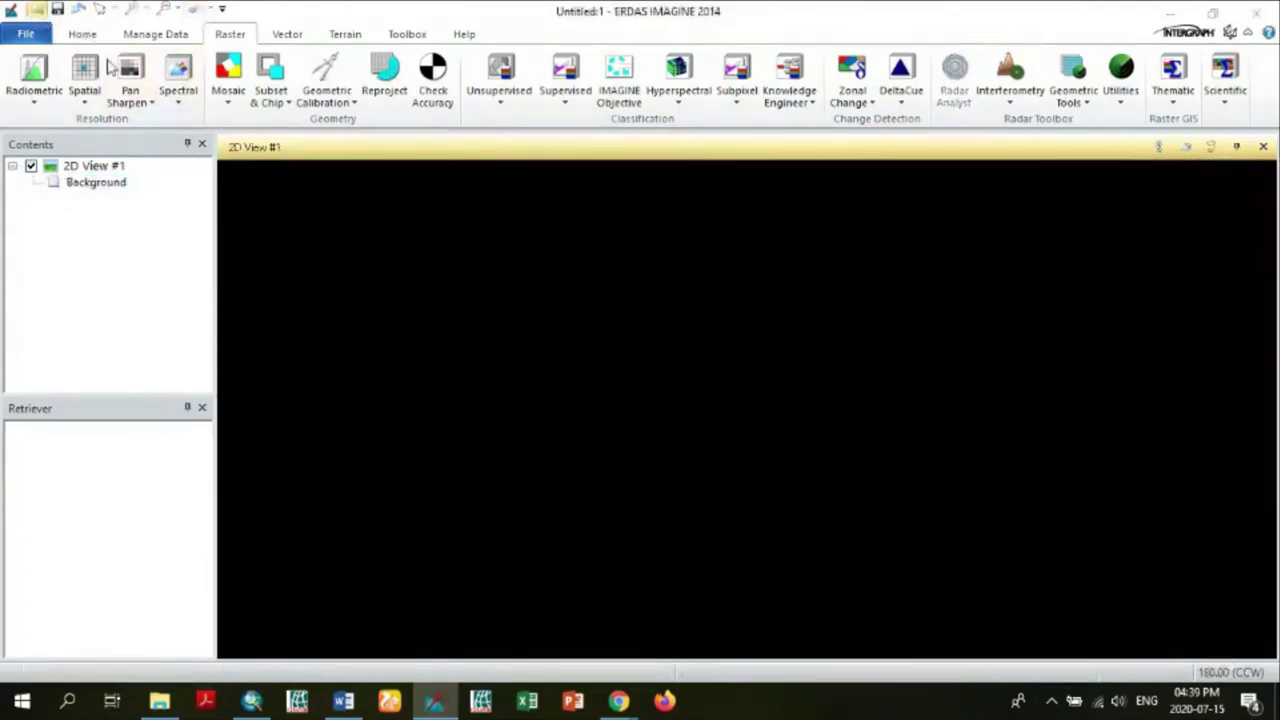
pyautogui.click(830, 354)
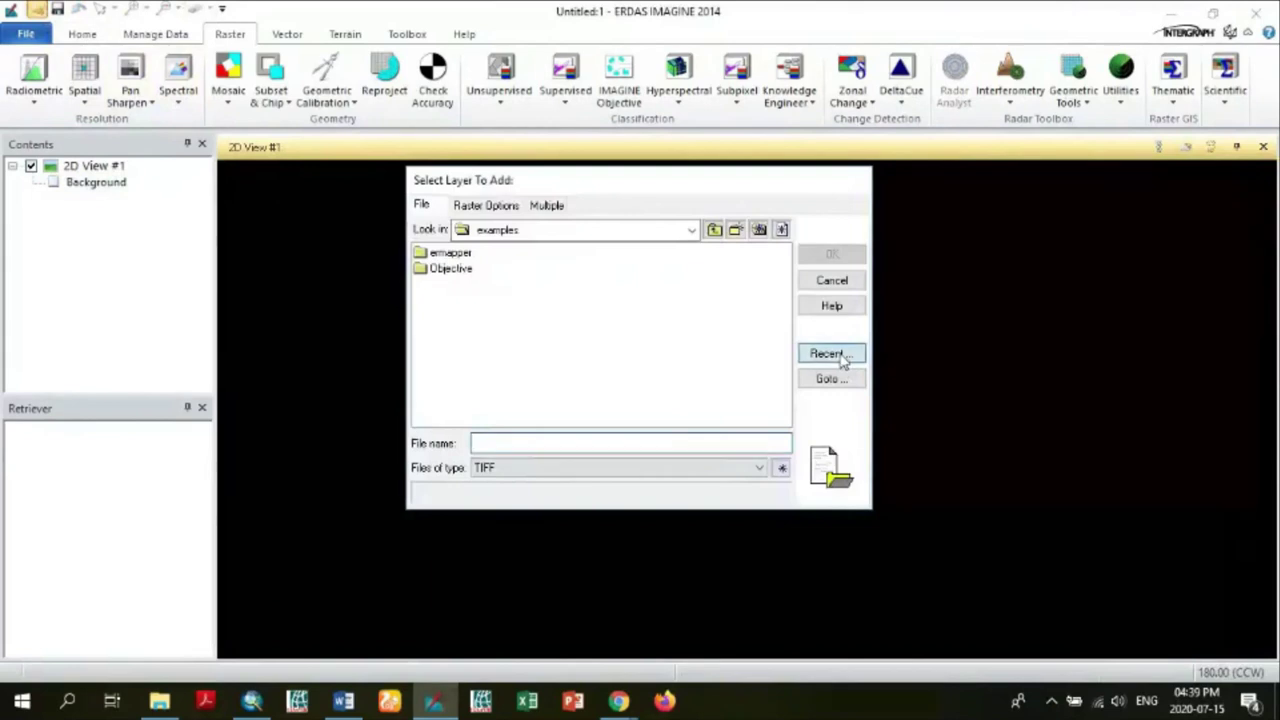
pyautogui.click(722, 304)
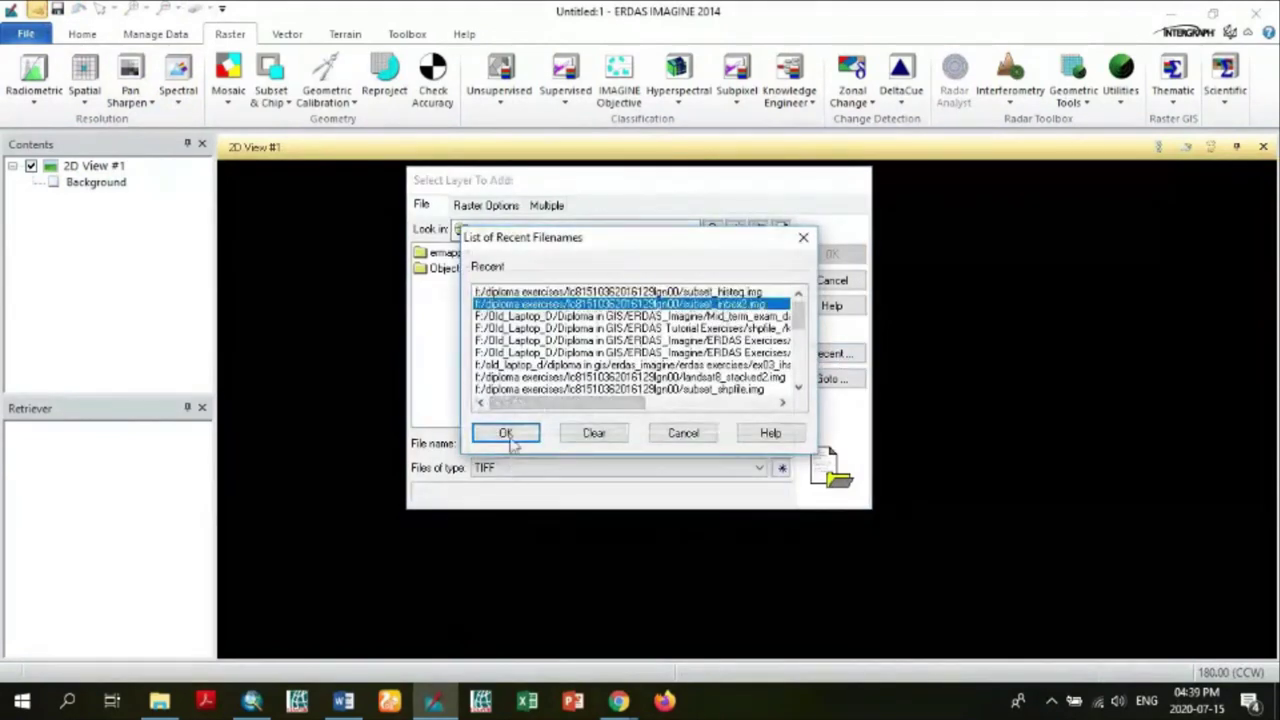
pyautogui.click(506, 432)
pyautogui.click(858, 253)
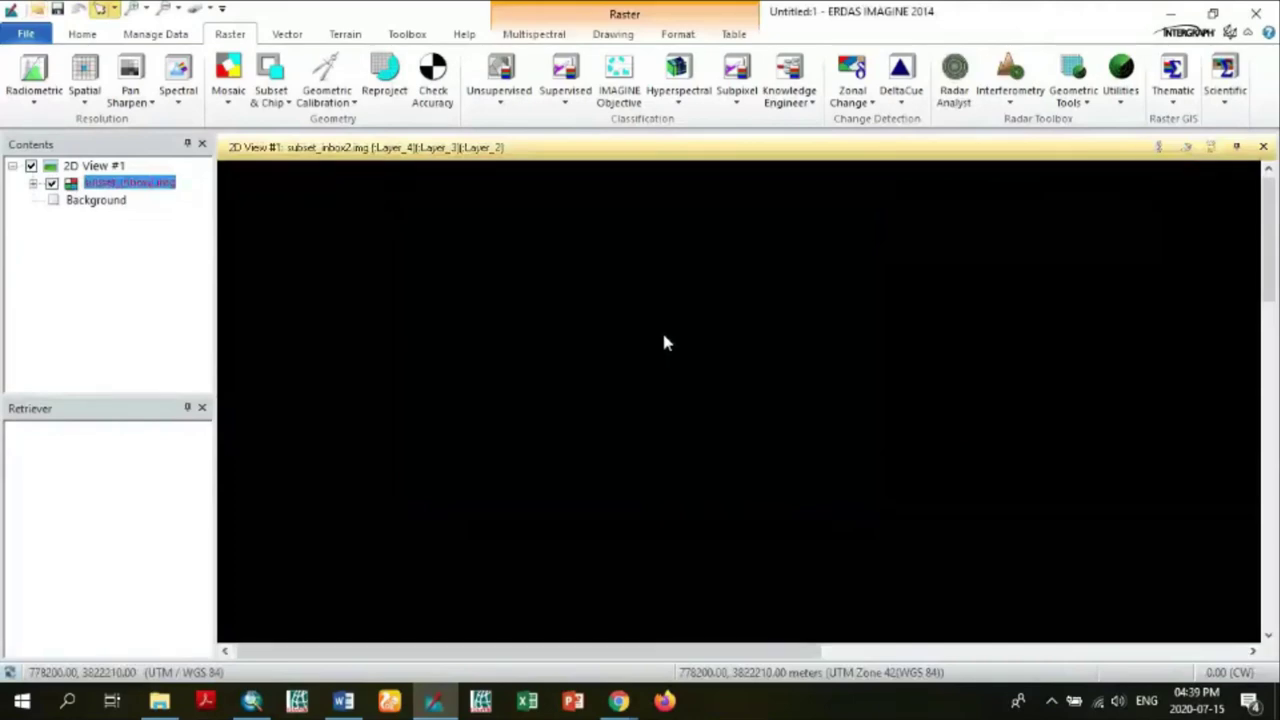
pyautogui.rightClick(664, 343)
pyautogui.click(748, 496)
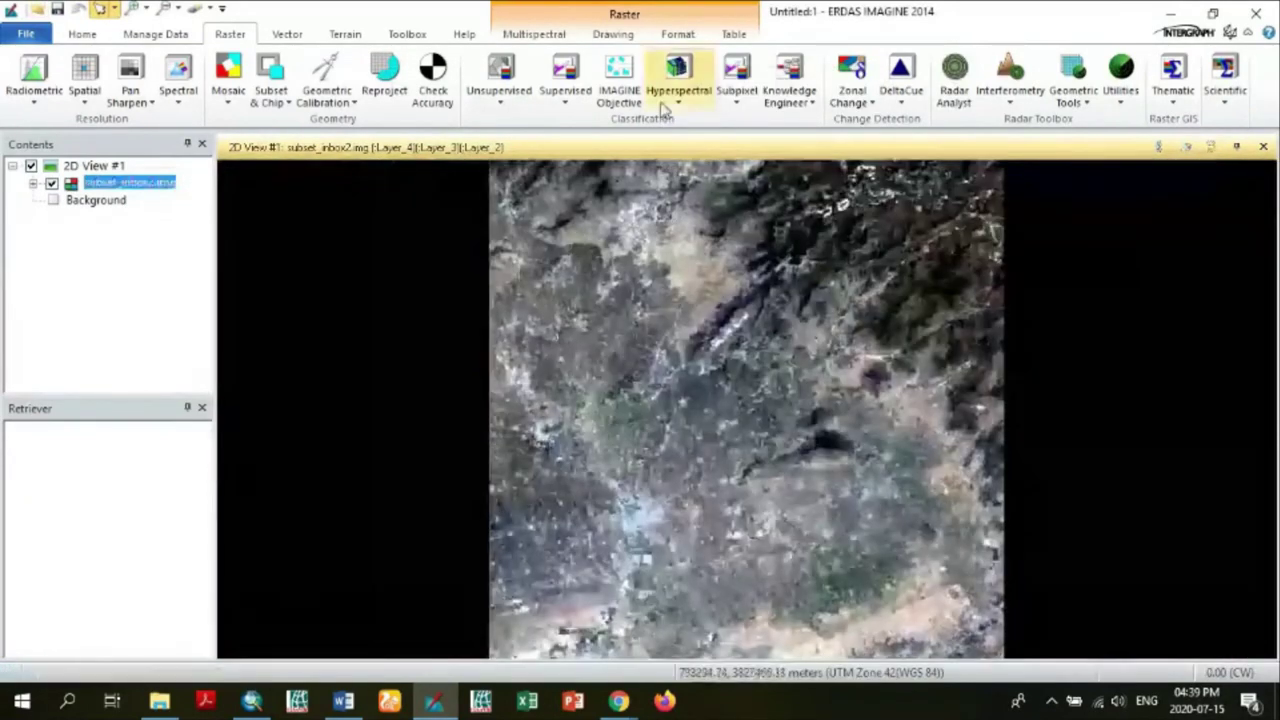
# - Display subset_inbox2.img with the band combination Layer_5, Layer_4, Layer_3 and add a second 2D view beside it
pyautogui.click(534, 34)
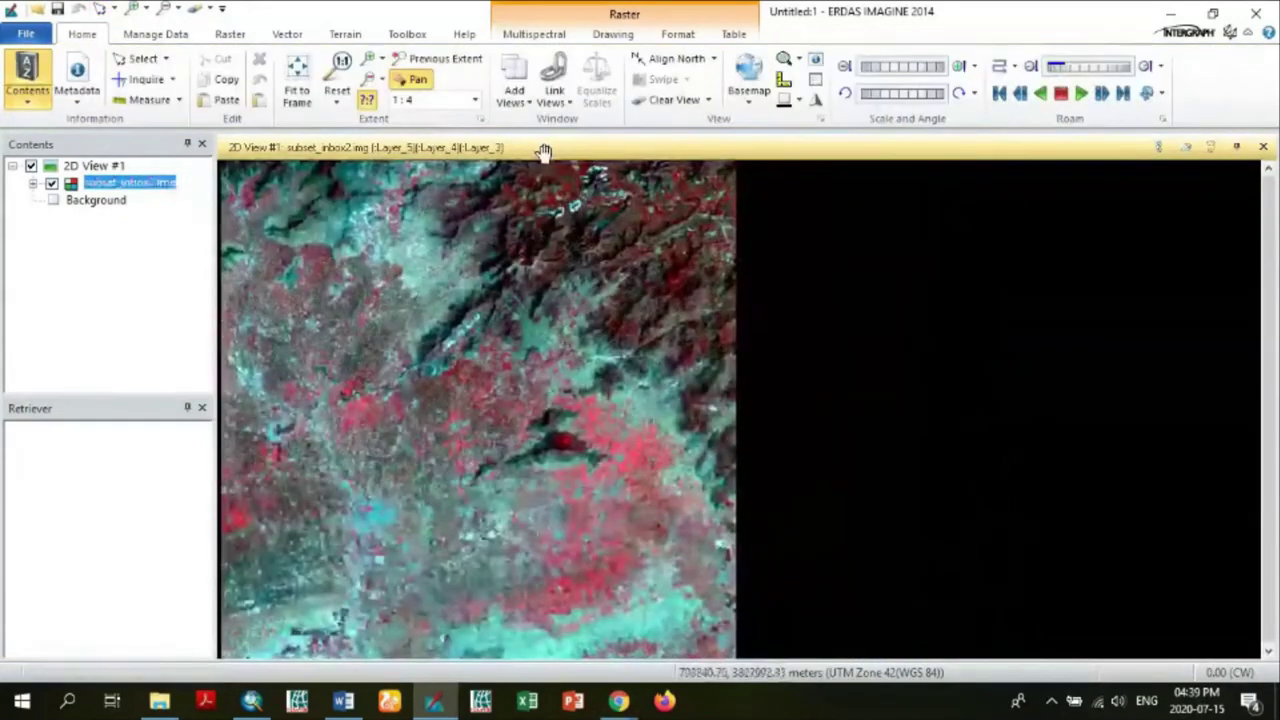
pyautogui.click(516, 100)
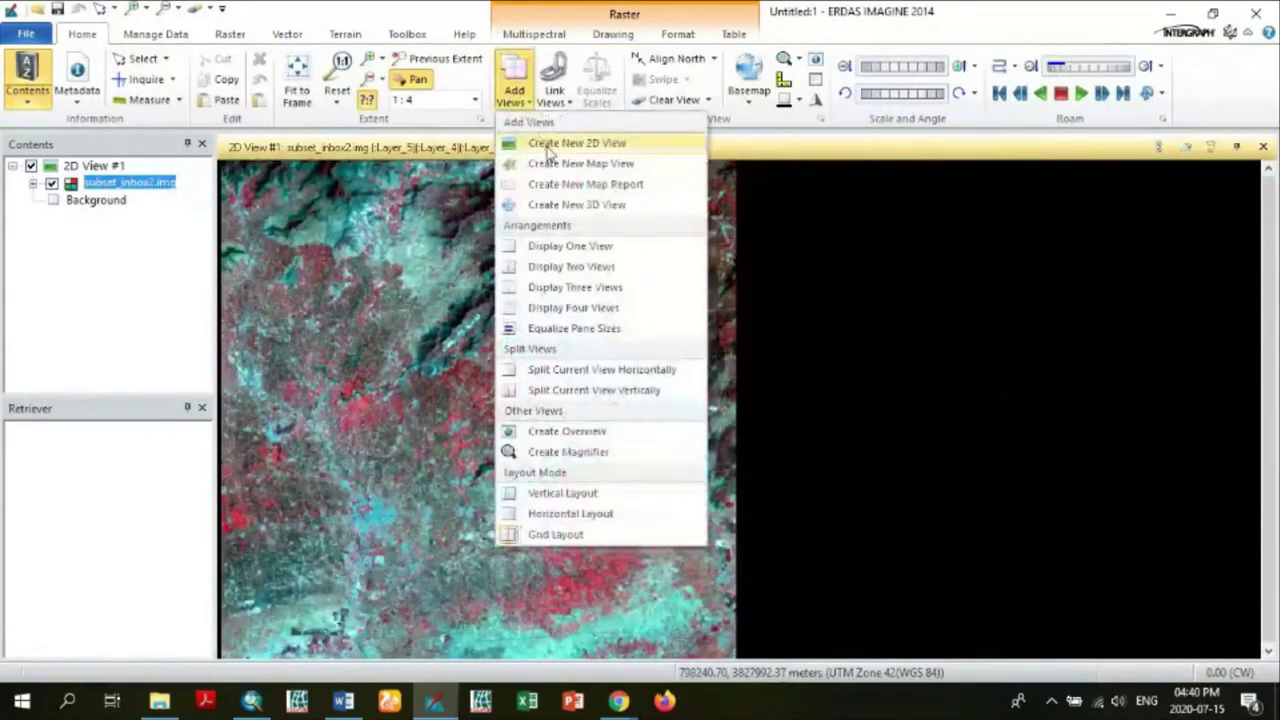
pyautogui.click(556, 143)
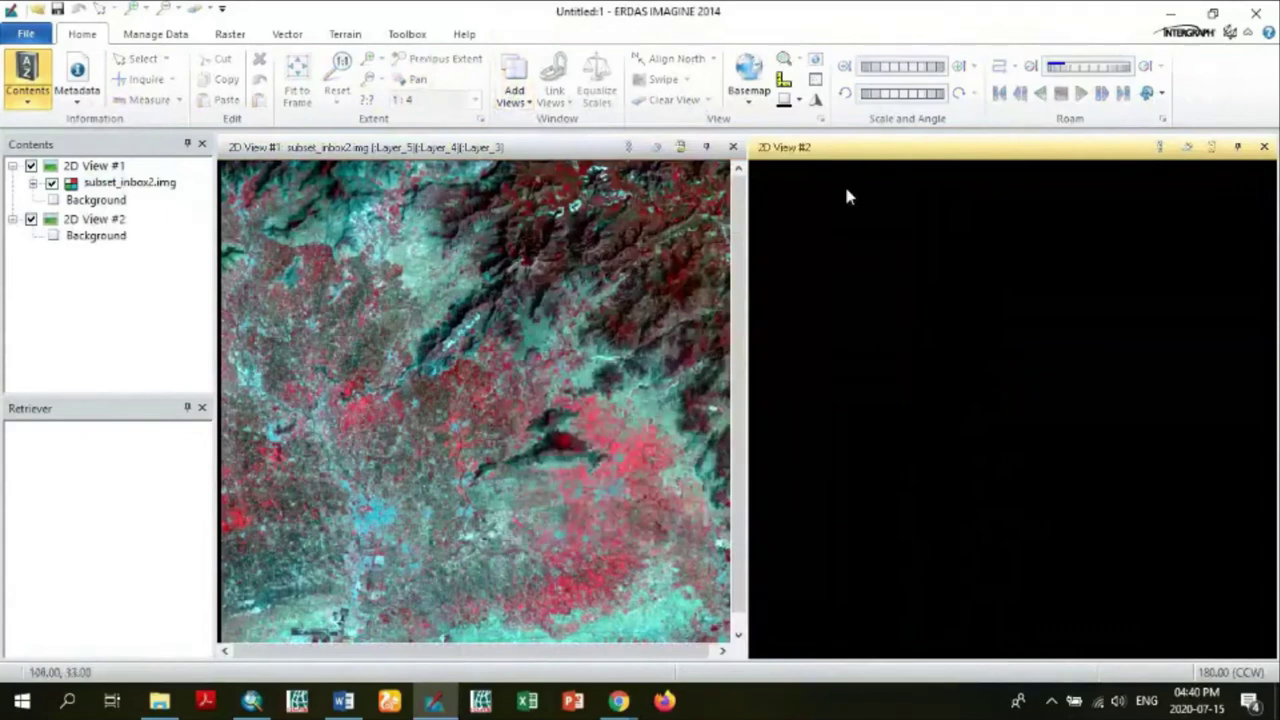
# - Load subset_histeq.img from the recent files into 2D View #2 and fit it to the frame
pyautogui.click(38, 9)
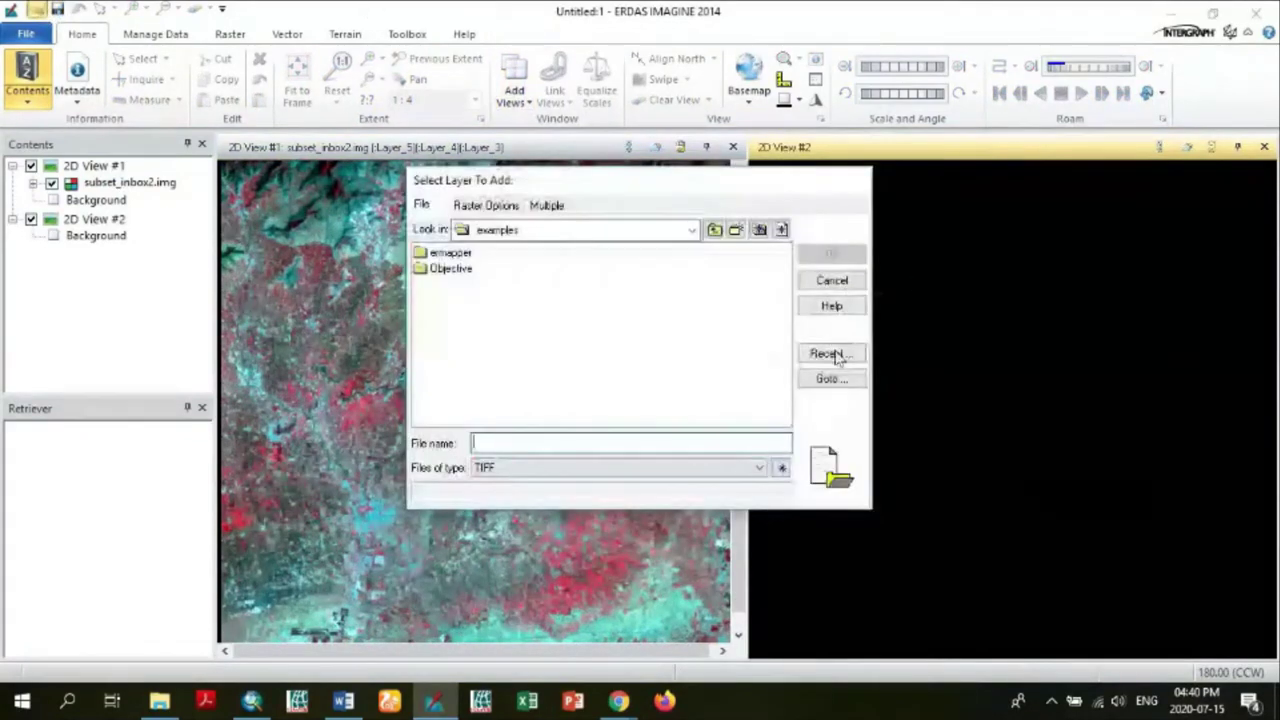
pyautogui.click(829, 352)
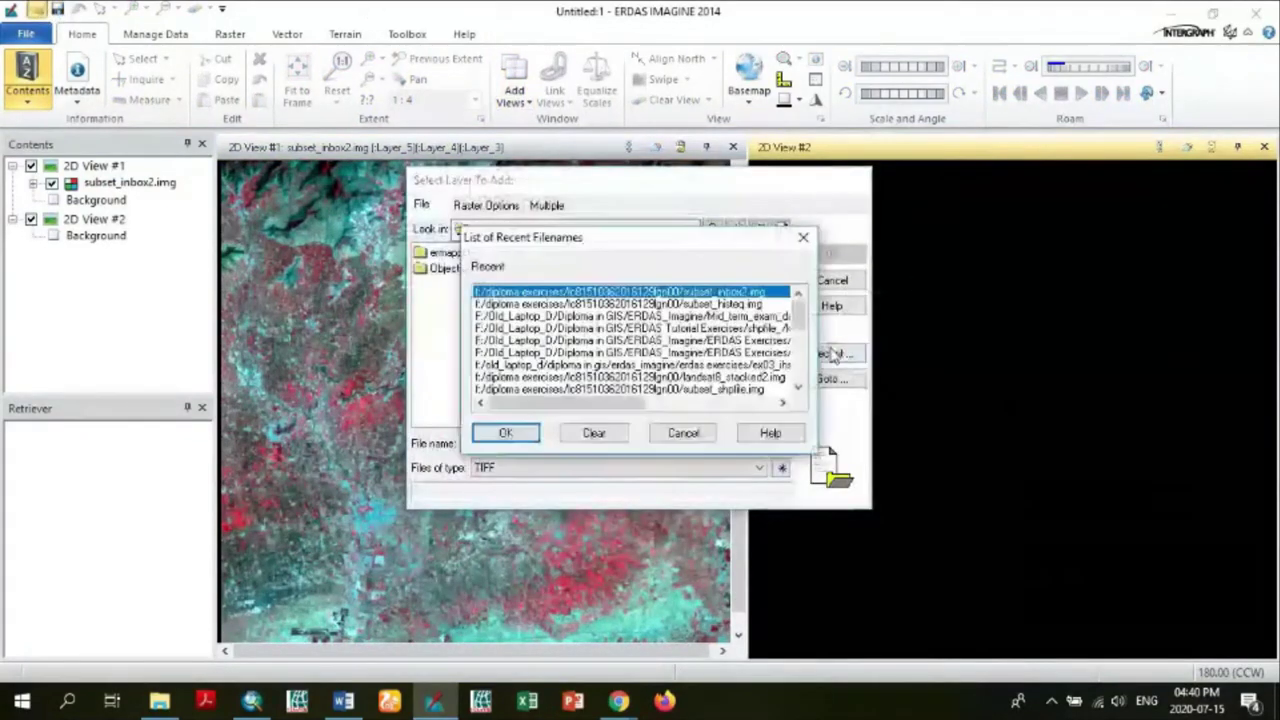
pyautogui.click(731, 305)
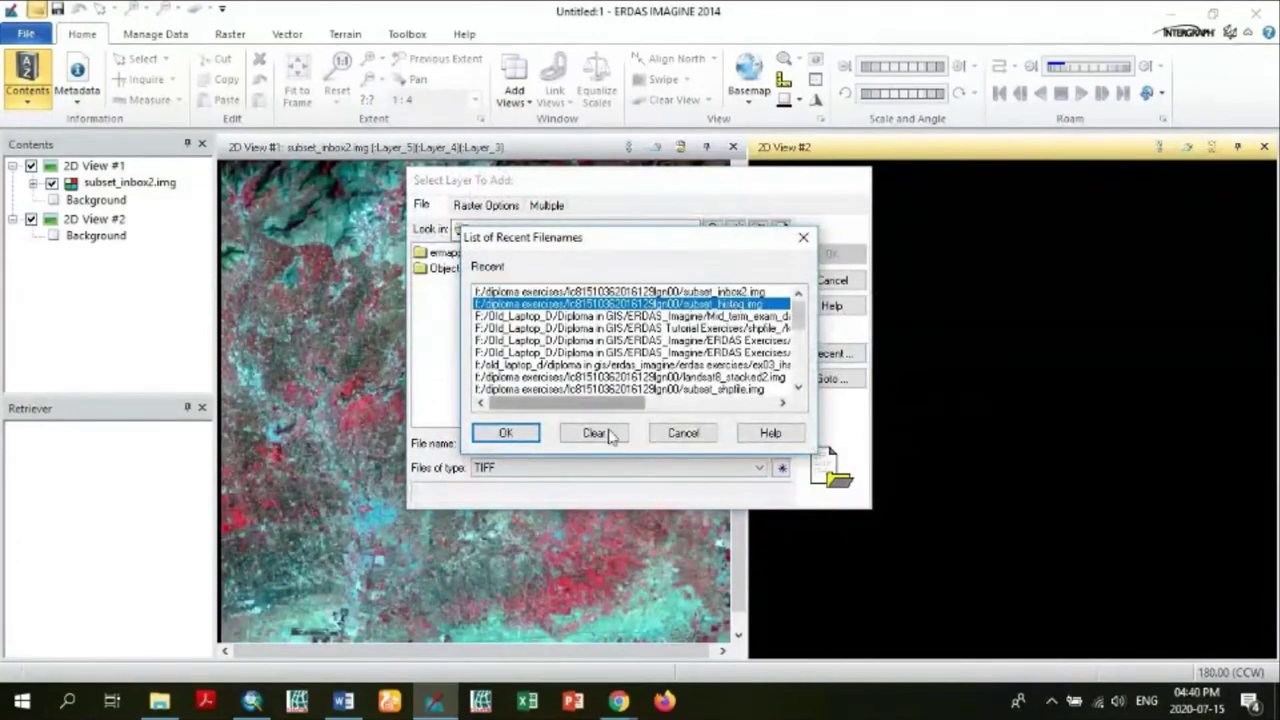
pyautogui.click(518, 439)
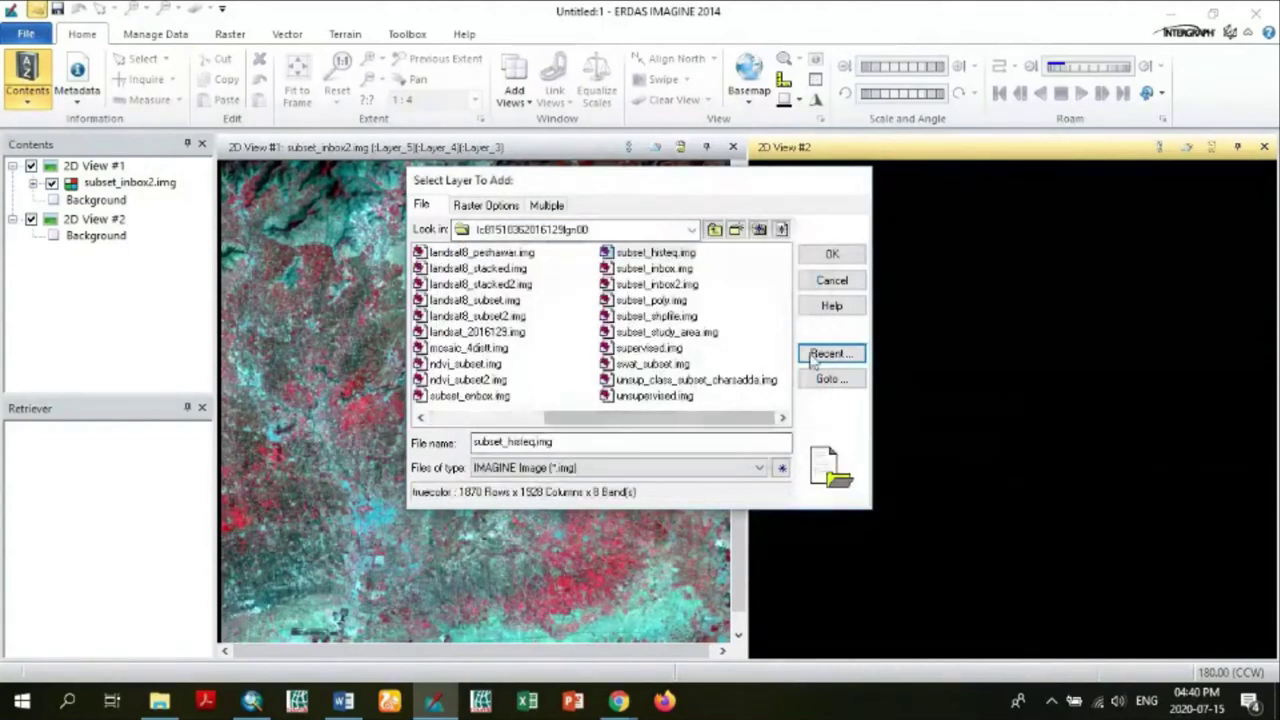
pyautogui.click(832, 254)
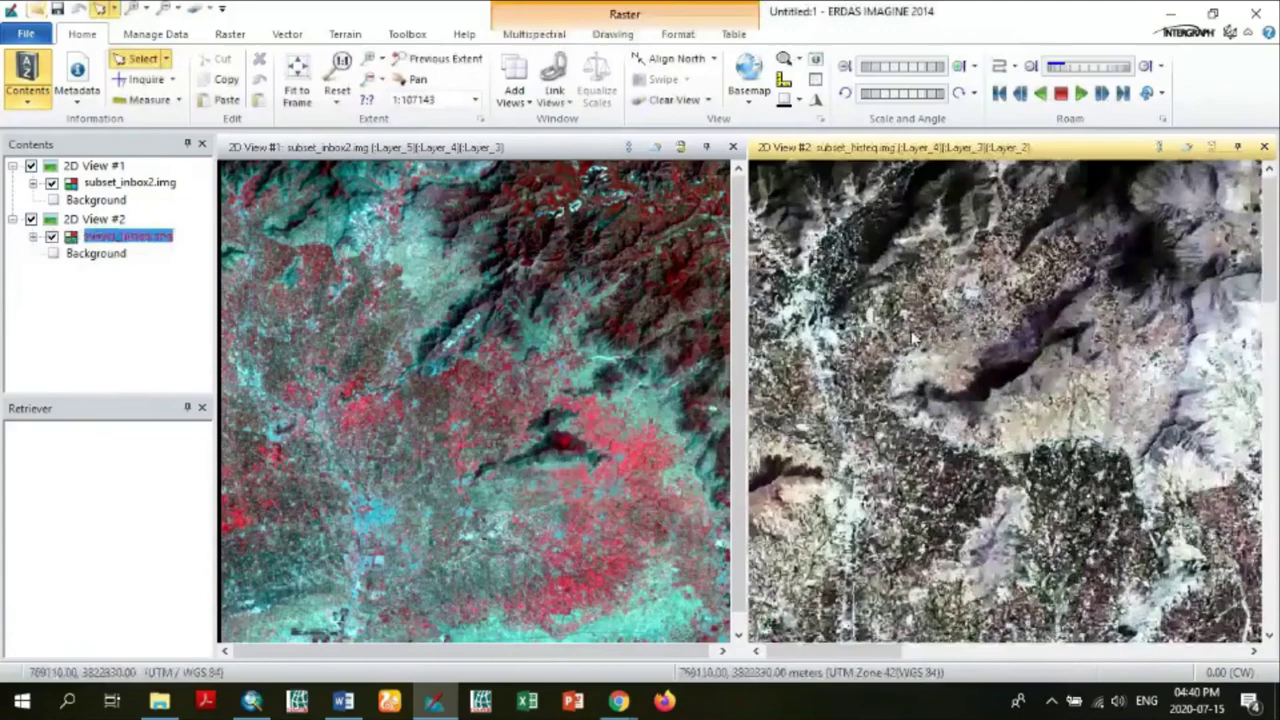
pyautogui.rightClick(914, 470)
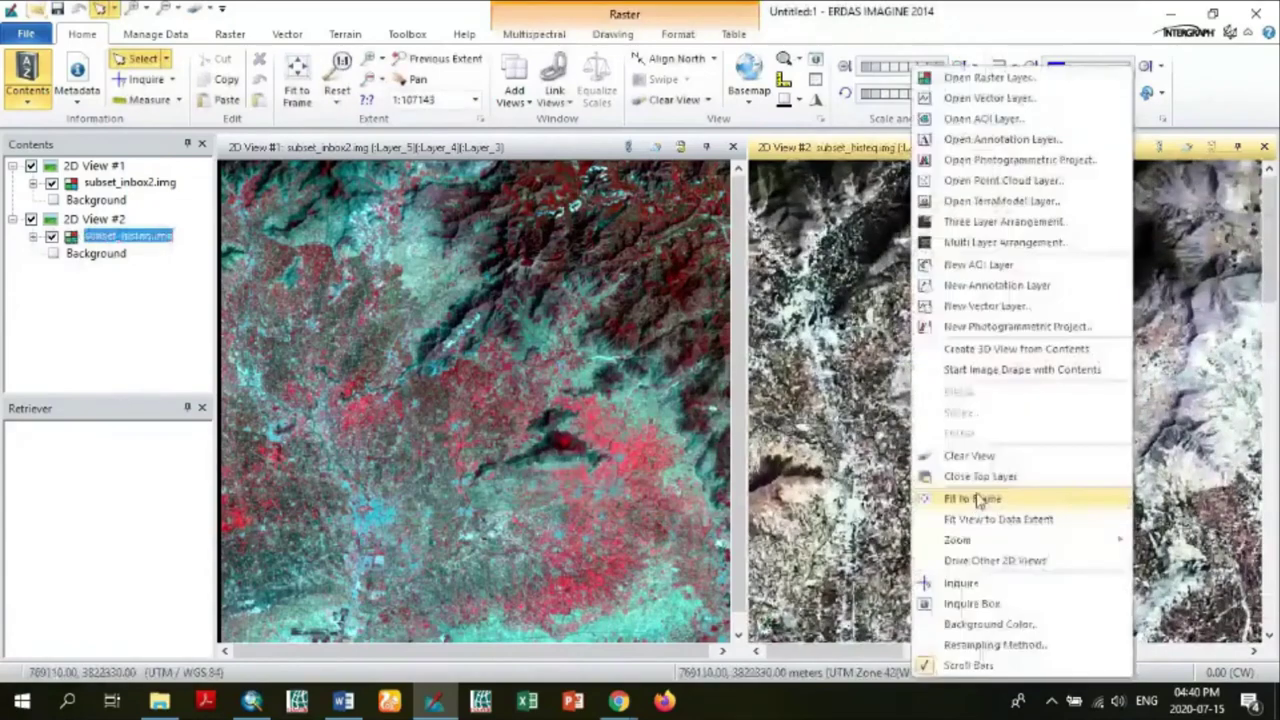
pyautogui.click(975, 506)
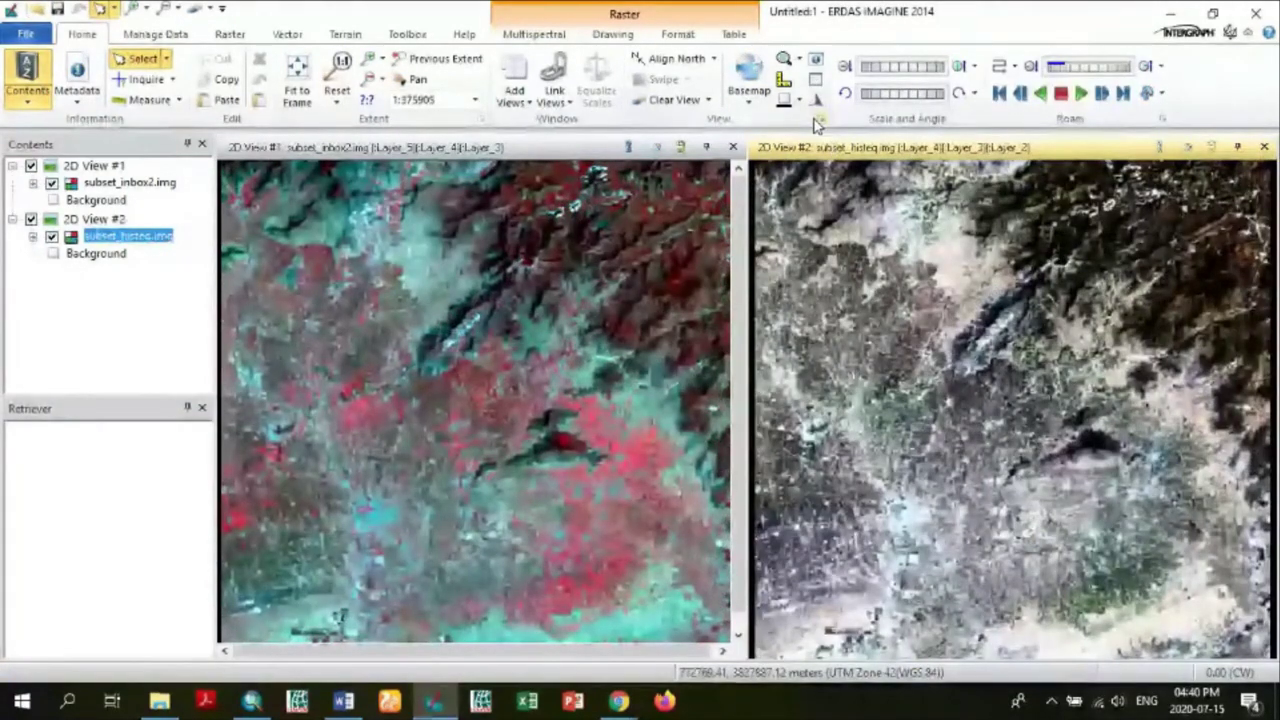
# - Display subset_histeq.img in 2D View #2 with the band combination Layer_5, Layer_4, Layer_3
pyautogui.click(534, 34)
pyautogui.click(652, 58)
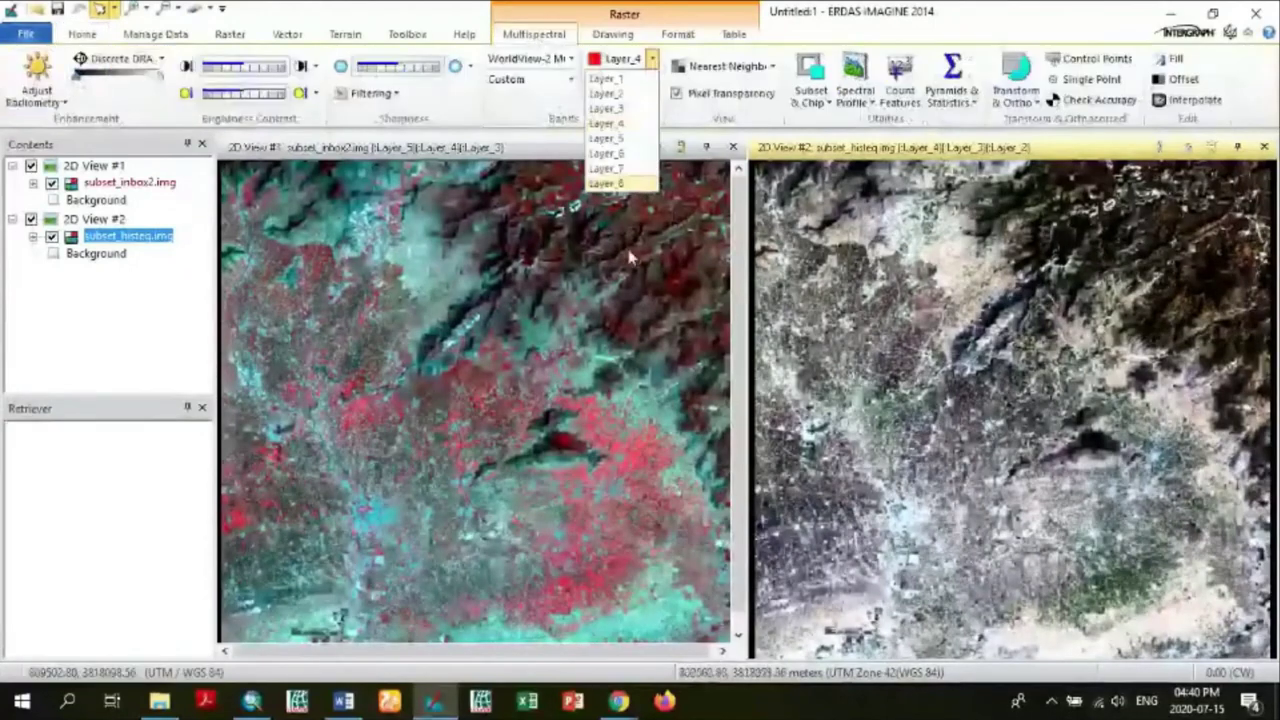
pyautogui.click(605, 138)
pyautogui.click(652, 79)
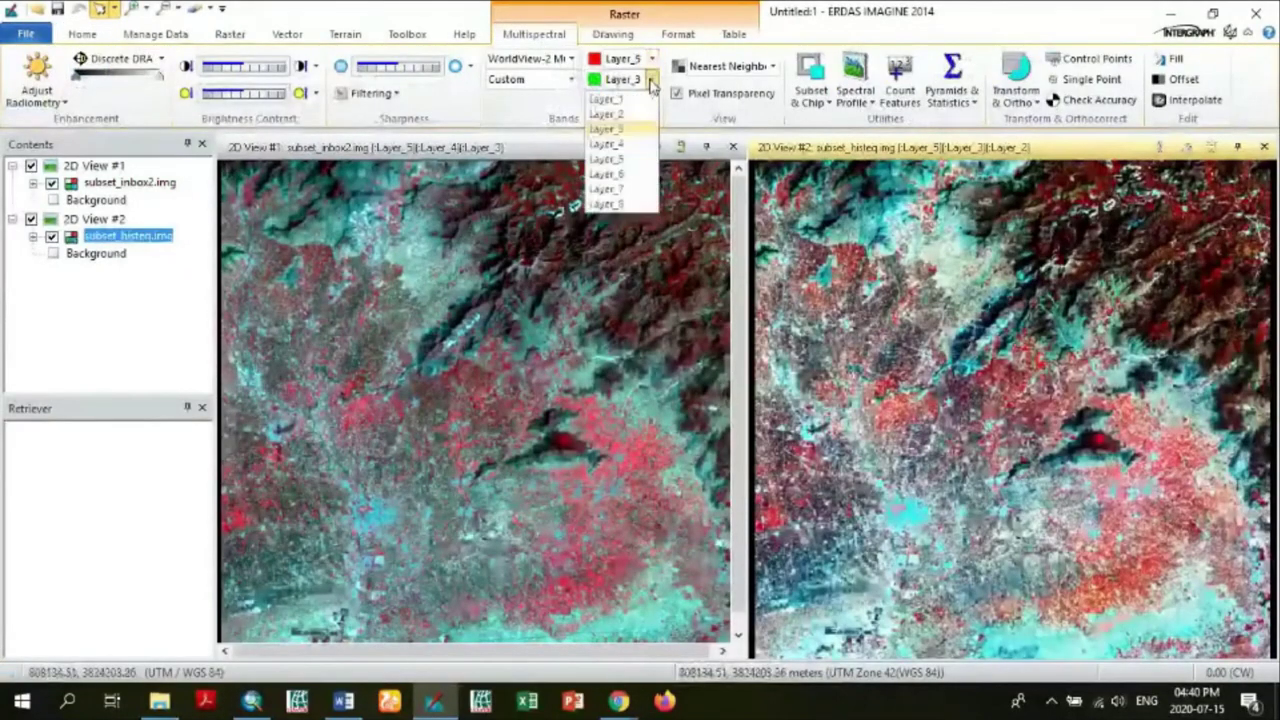
pyautogui.click(628, 144)
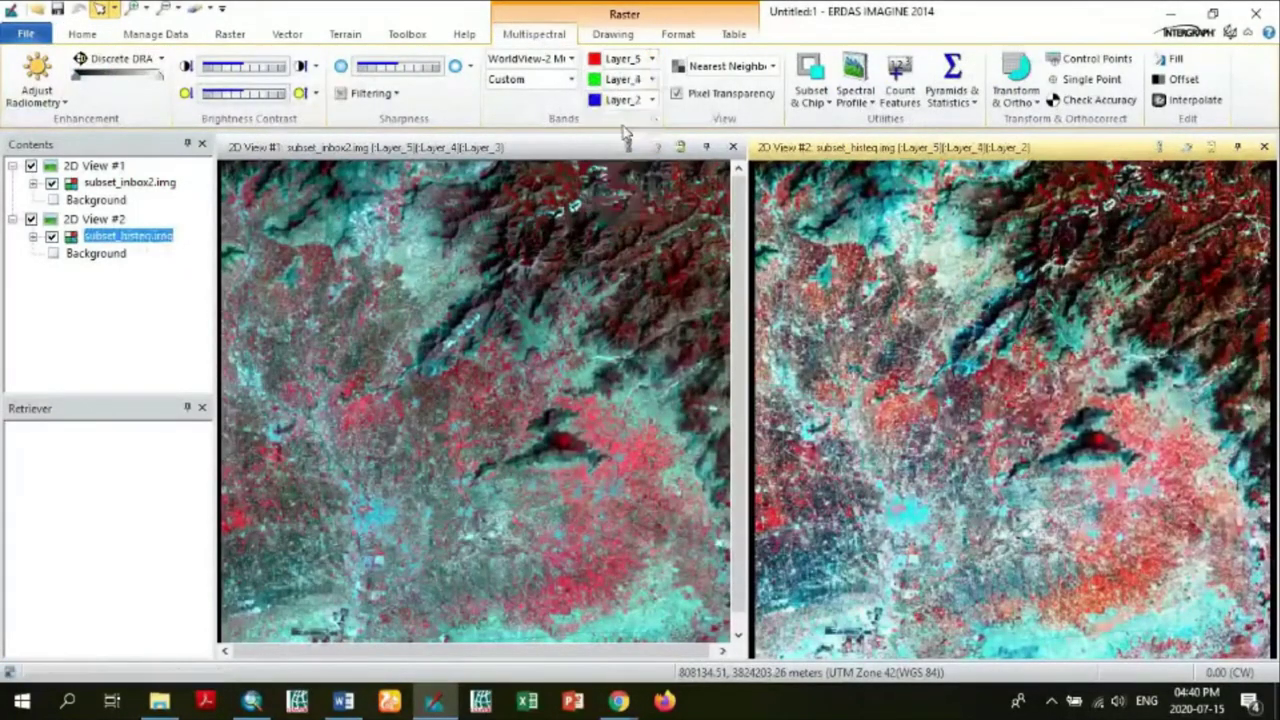
pyautogui.click(652, 100)
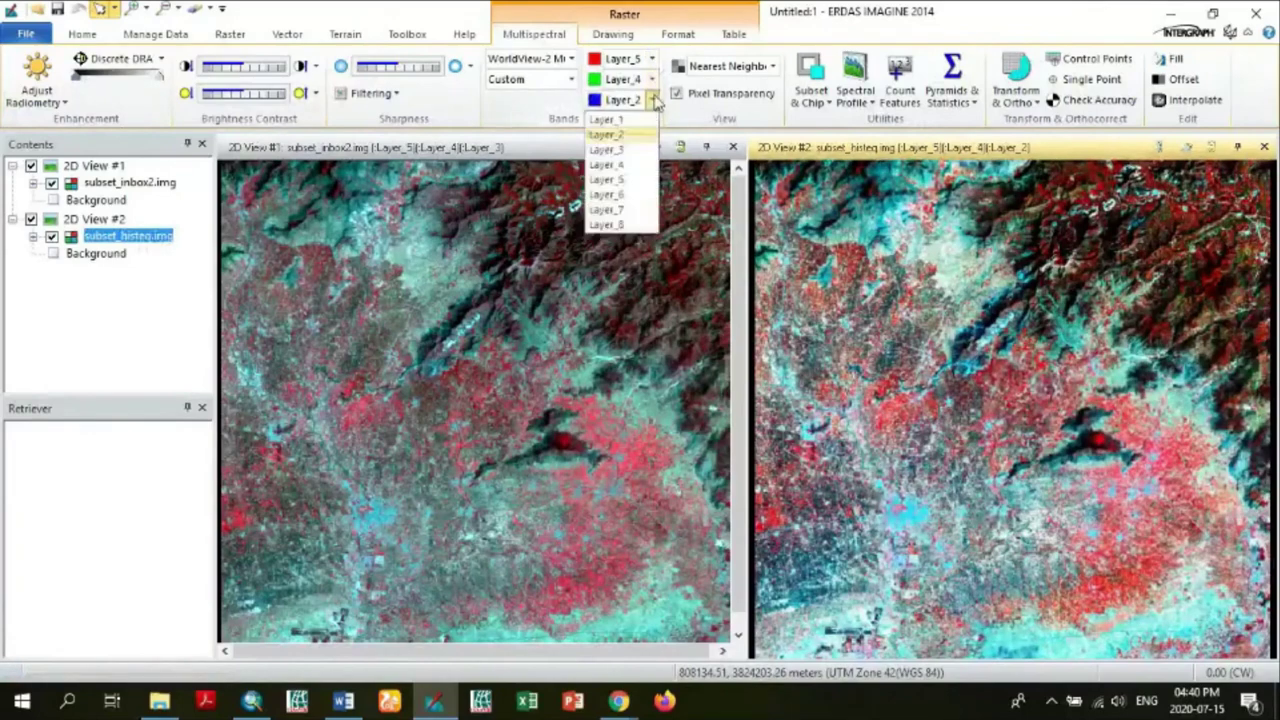
pyautogui.click(628, 149)
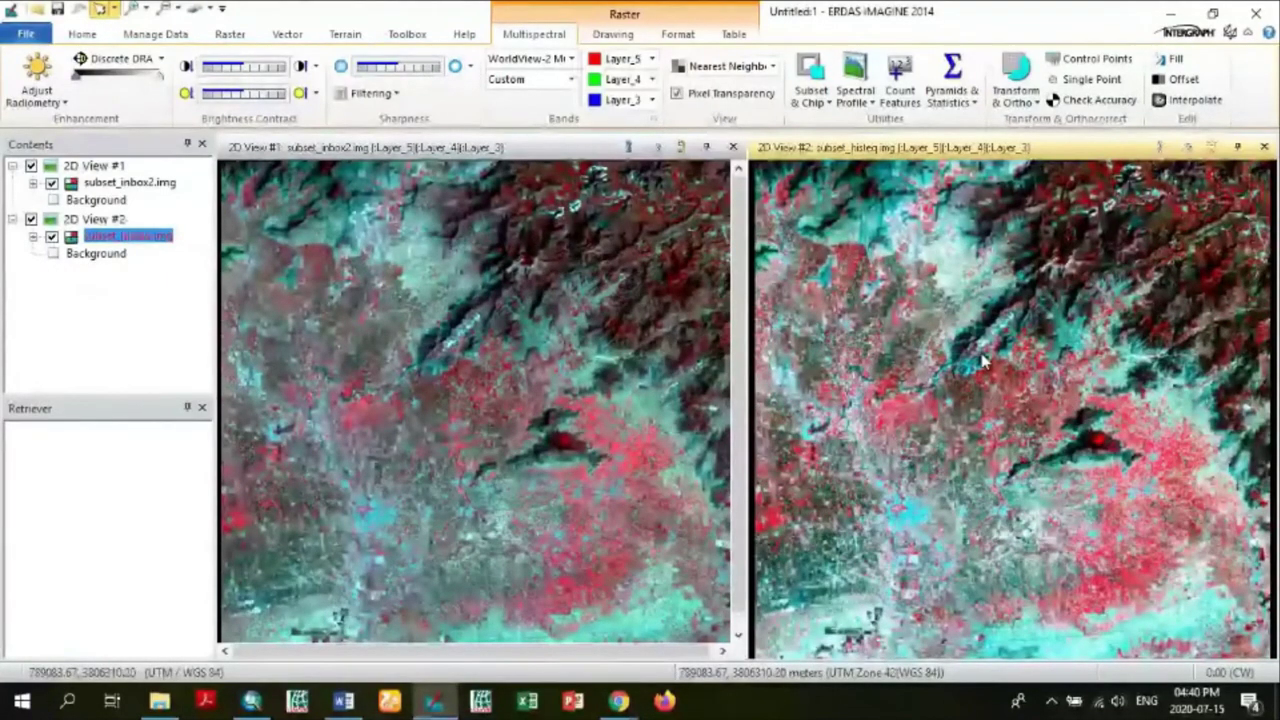
# - Link the two 2D views and magnify the dark hills with the bright red patch in both images
pyautogui.click(681, 149)
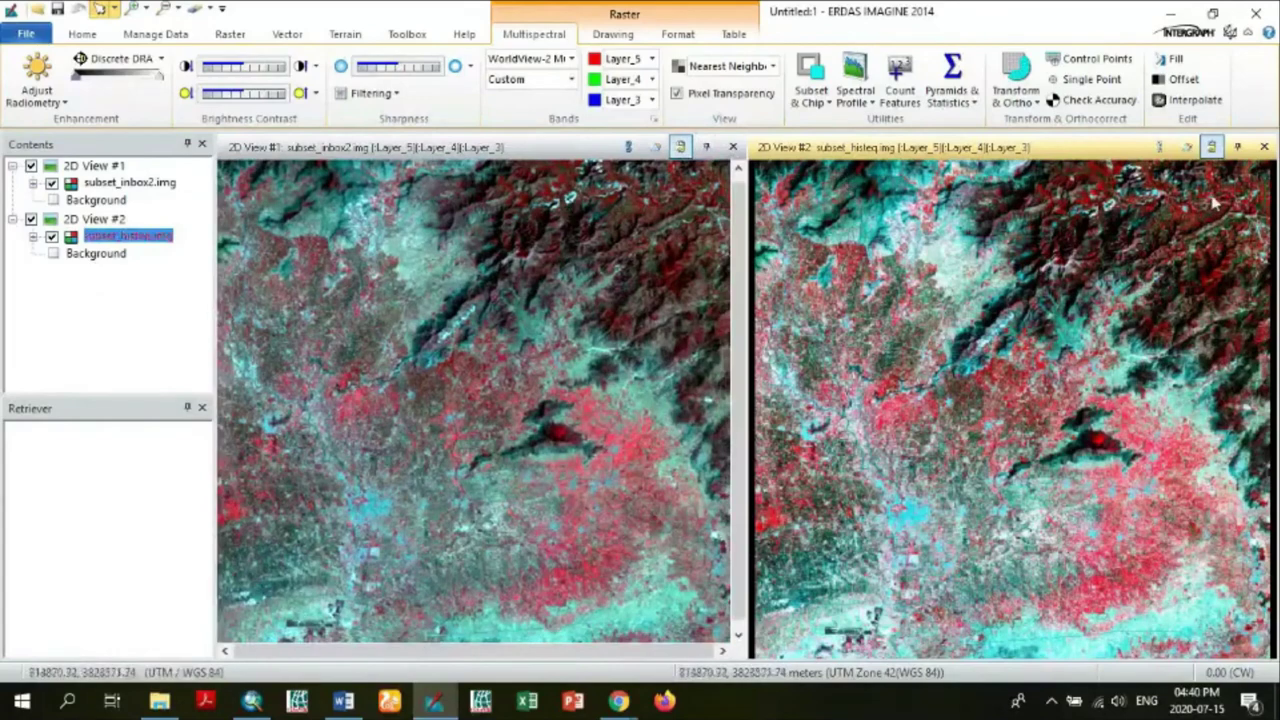
pyautogui.click(578, 378)
pyautogui.scroll(1, 578, 378)
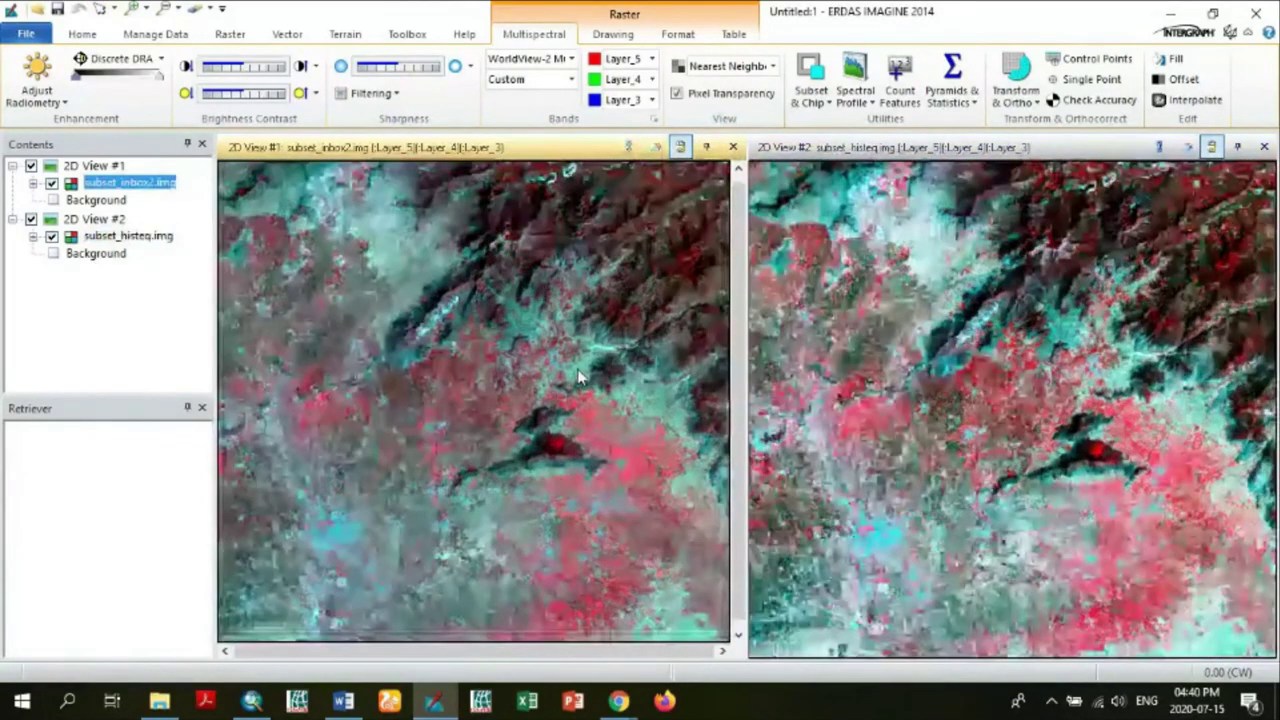
pyautogui.scroll(1, 578, 378)
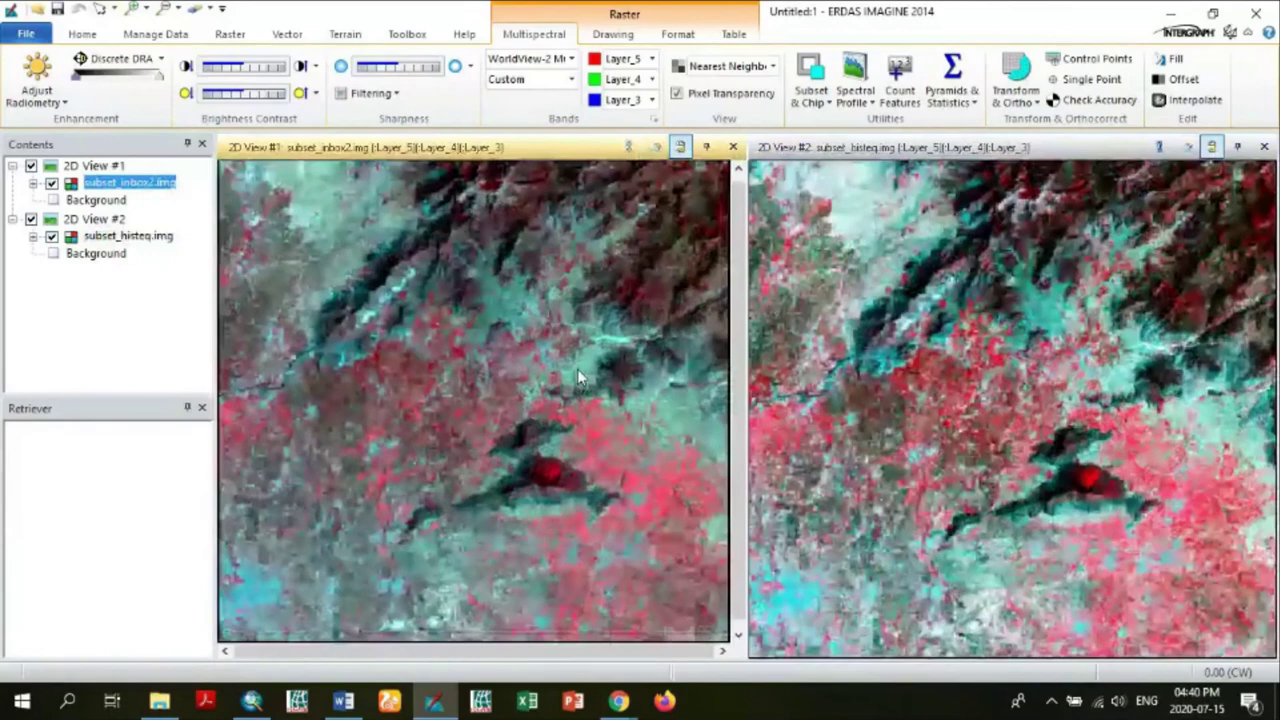
pyautogui.scroll(1, 577, 372)
pyautogui.scroll(1, 537, 522)
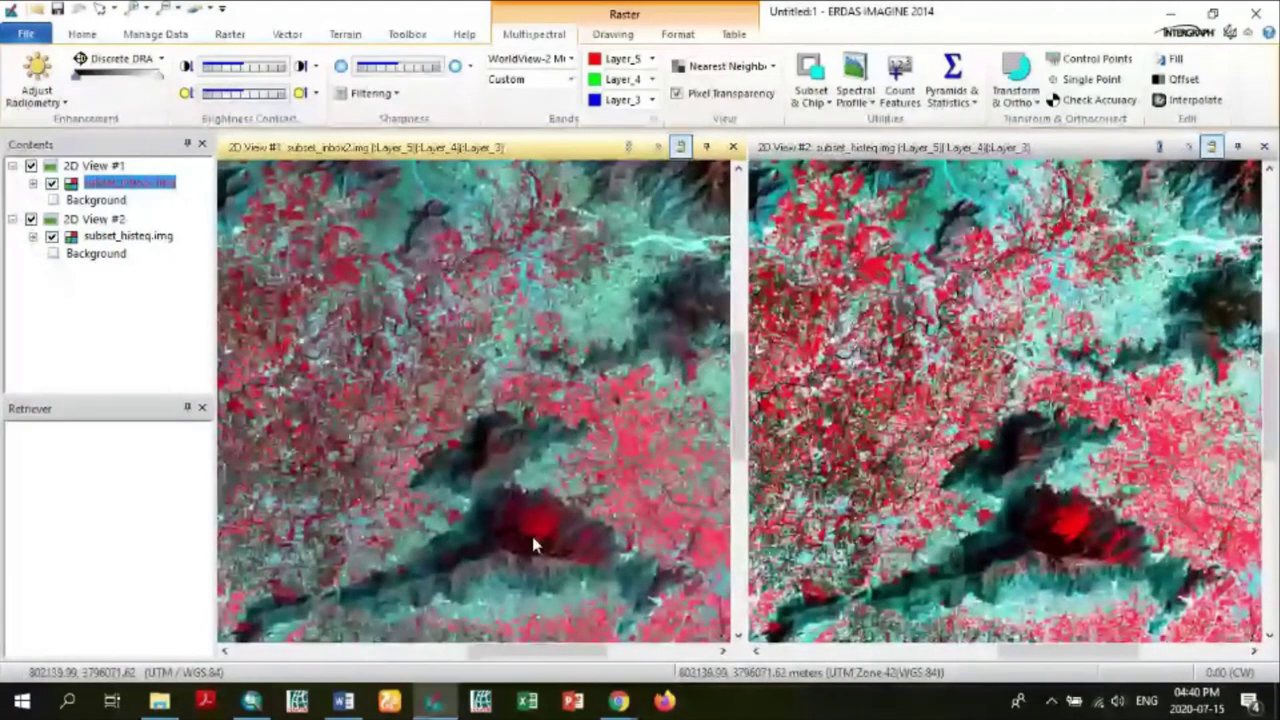
pyautogui.scroll(1, 532, 536)
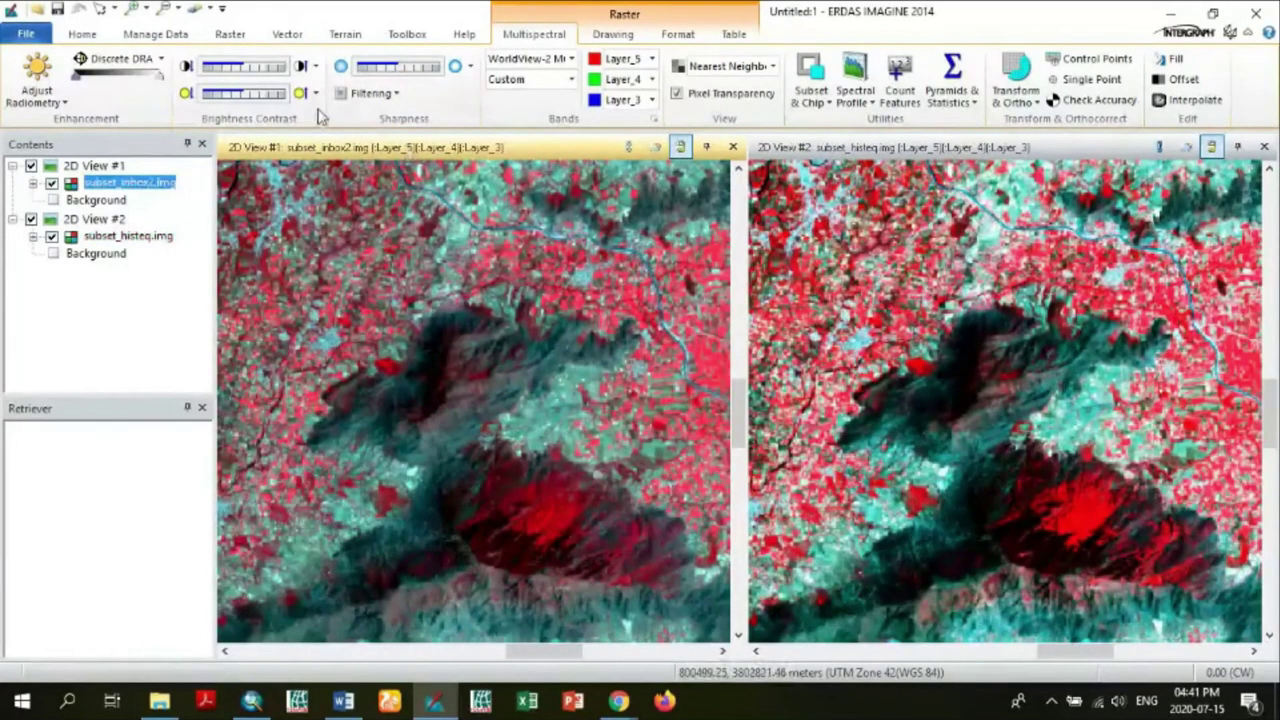
# - Pan the linked views across the hills, river valley and farmland to compare the original and equalized images
pyautogui.click(82, 34)
pyautogui.click(418, 83)
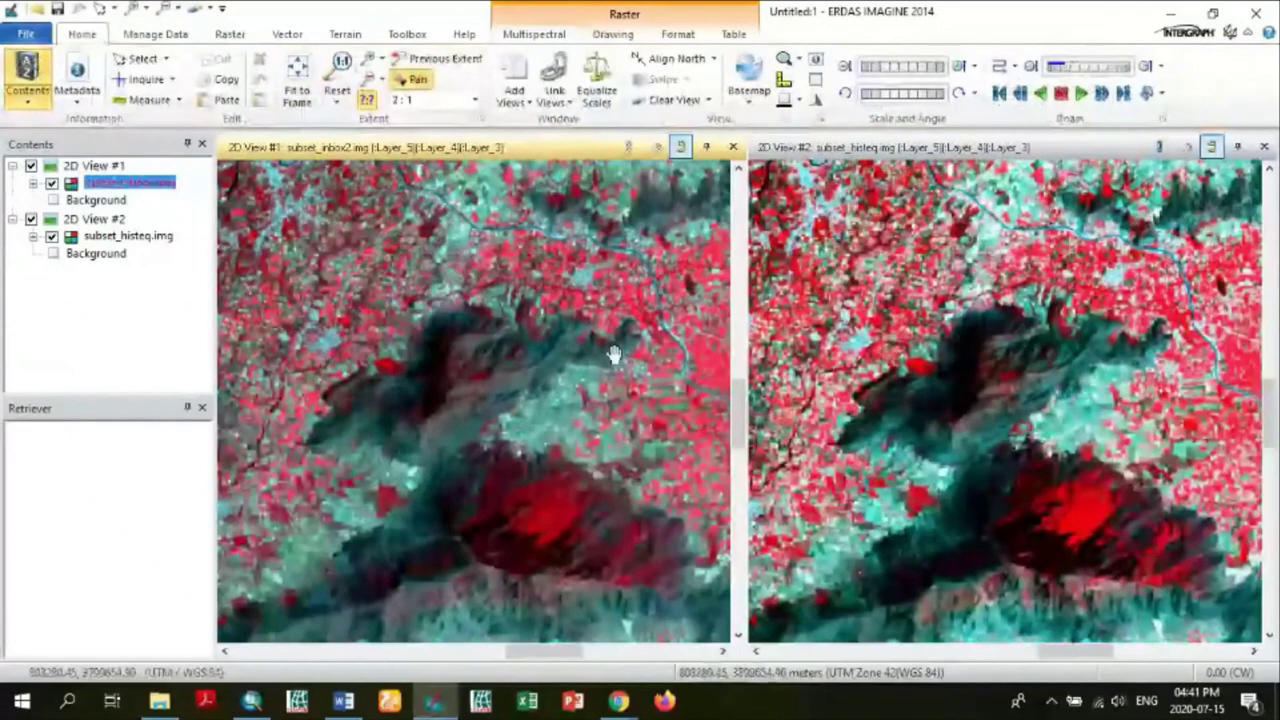
pyautogui.moveTo(612, 356); pyautogui.dragTo(480, 364)
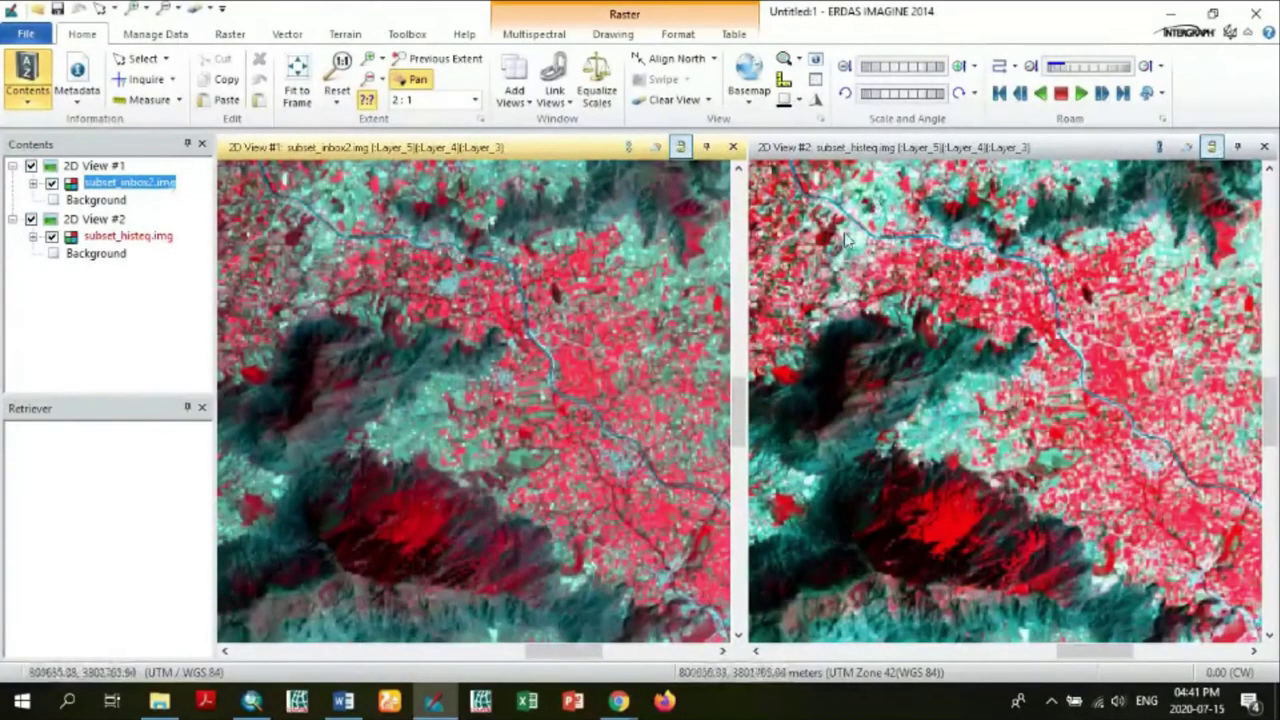
pyautogui.moveTo(636, 343); pyautogui.dragTo(520, 351)
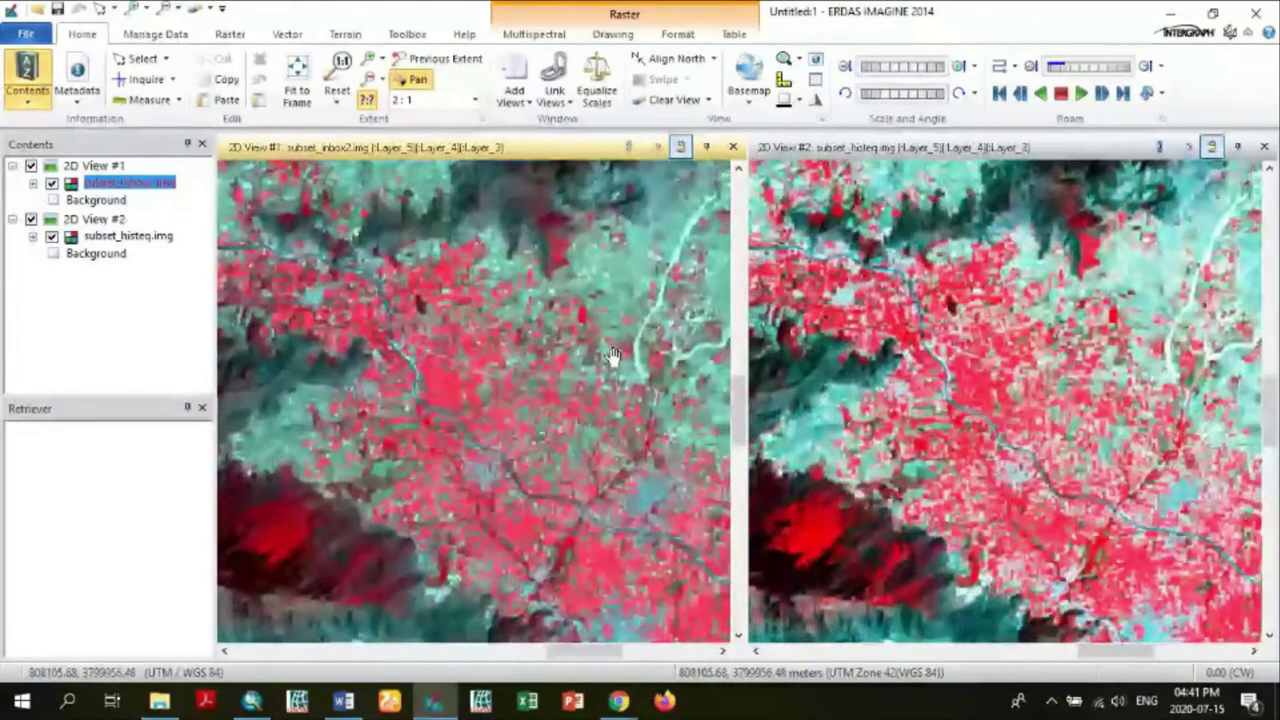
pyautogui.moveTo(613, 355); pyautogui.dragTo(660, 472)
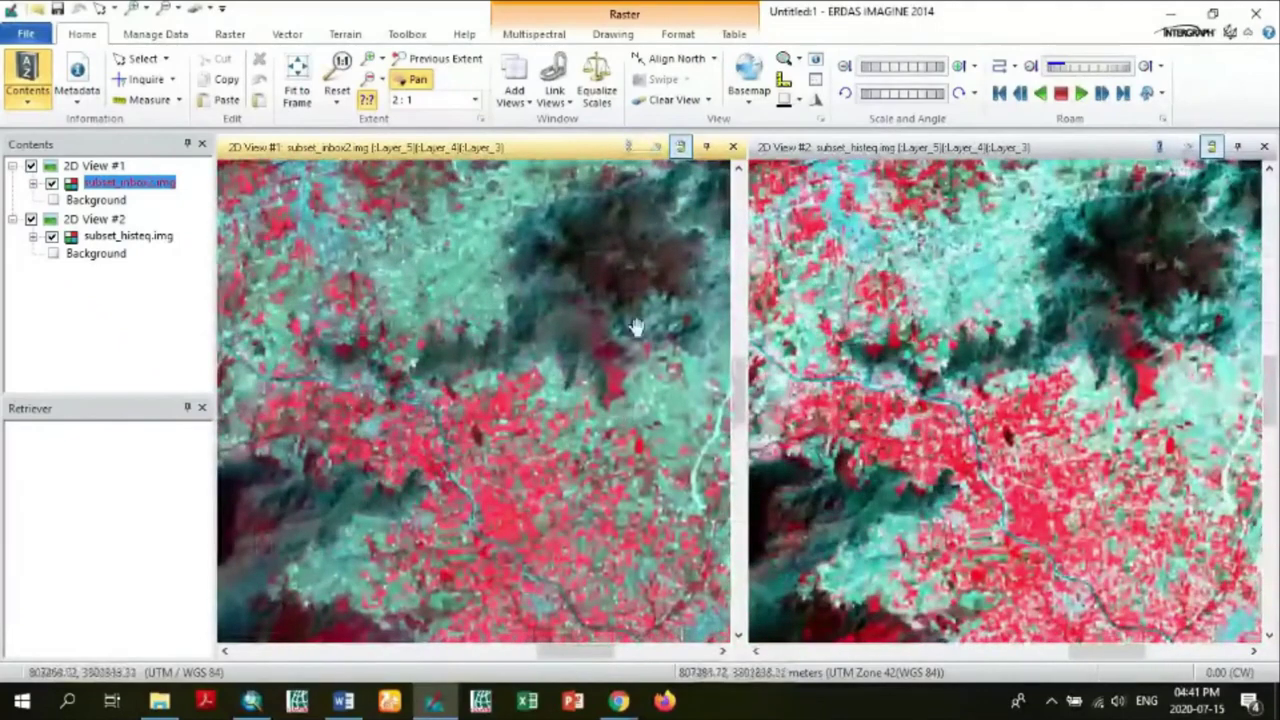
pyautogui.moveTo(640, 332); pyautogui.dragTo(651, 380)
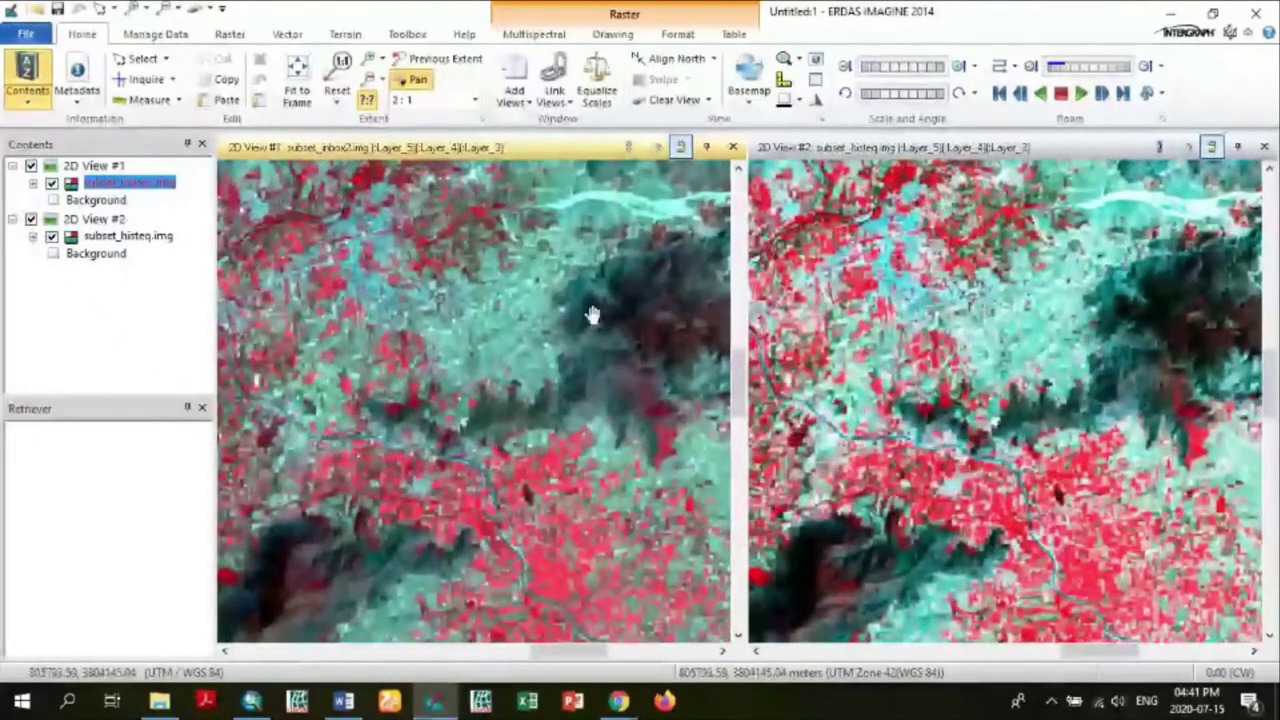
pyautogui.moveTo(586, 309); pyautogui.dragTo(614, 388)
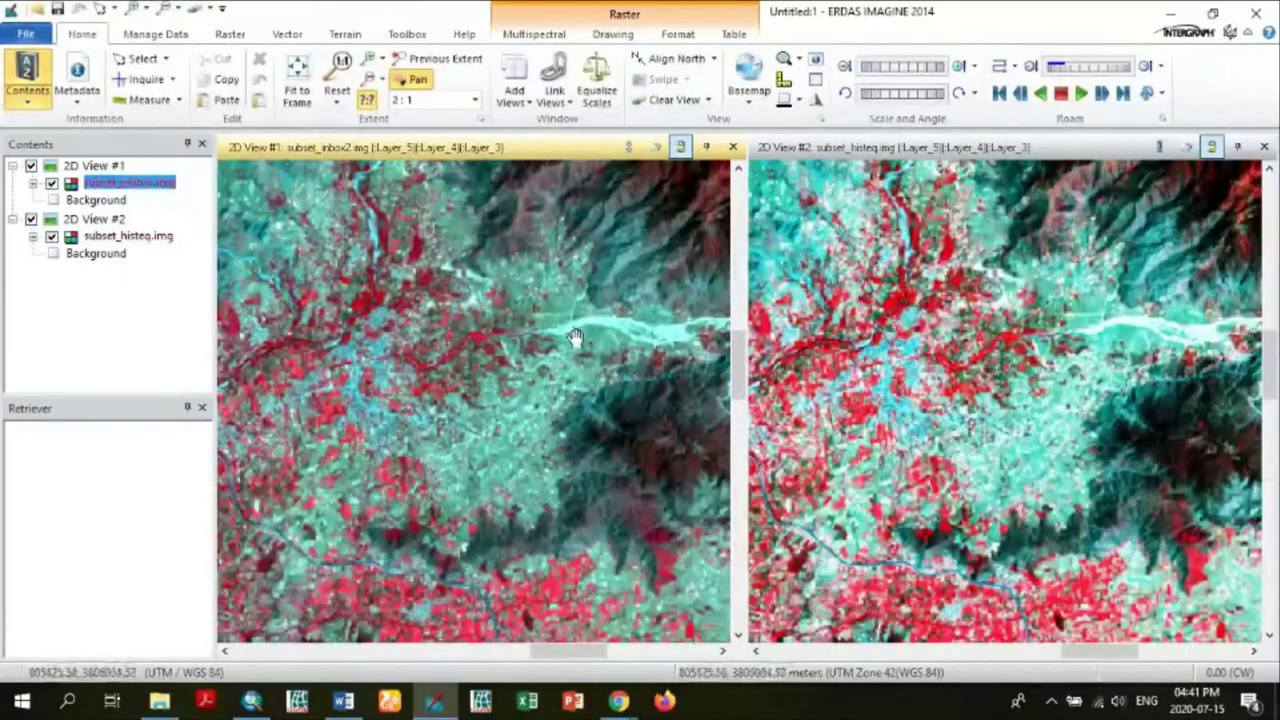
pyautogui.moveTo(548, 410); pyautogui.dragTo(722, 314)
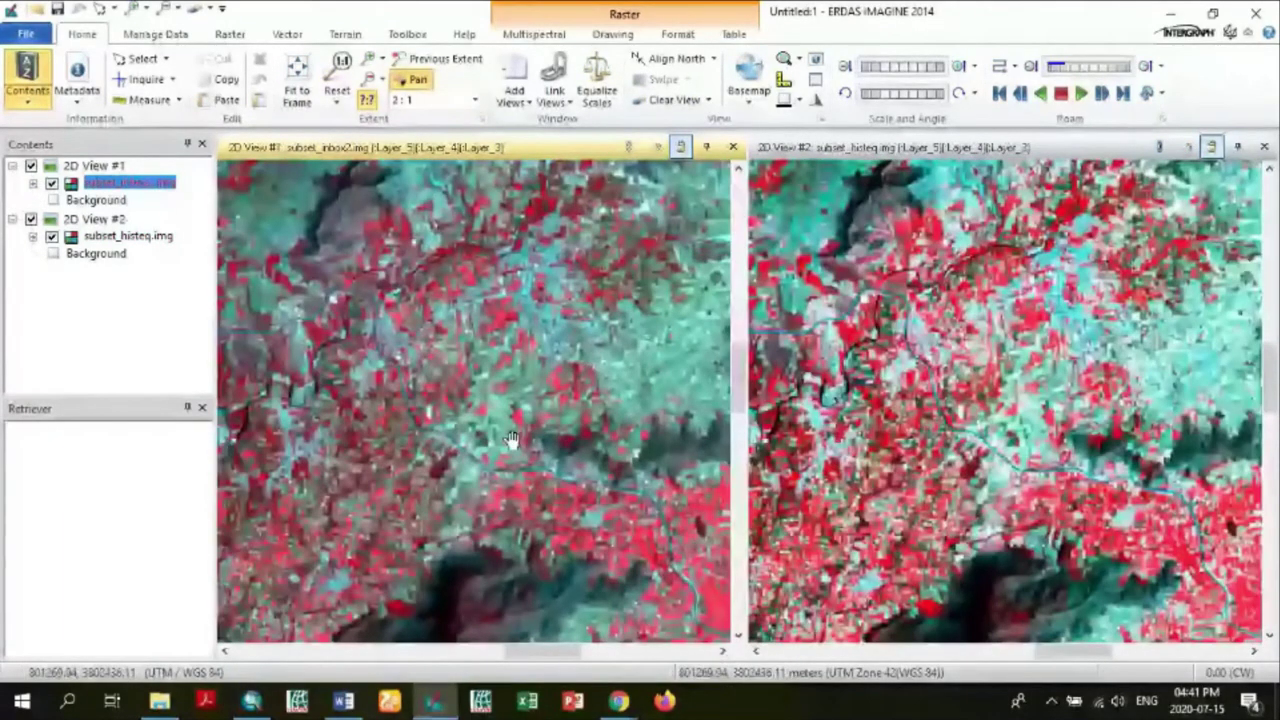
pyautogui.scroll(-1, 460, 440)
pyautogui.moveTo(460, 440); pyautogui.dragTo(605, 386)
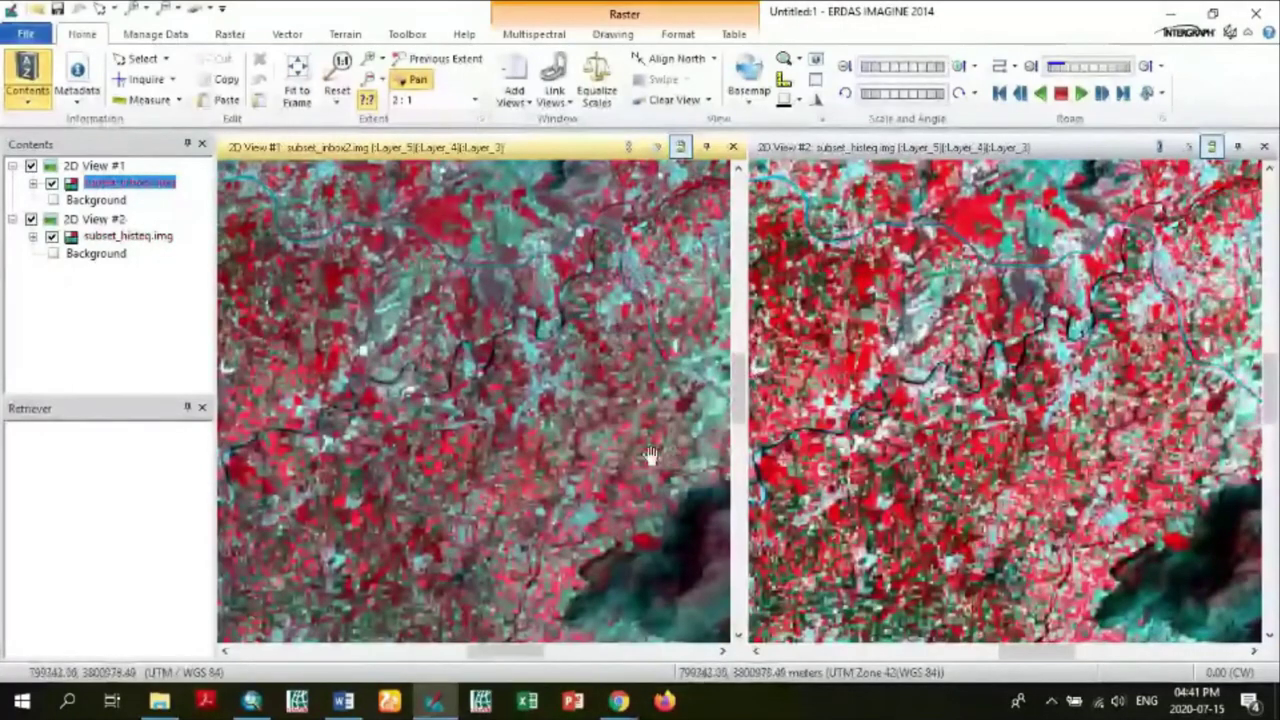
pyautogui.moveTo(649, 455); pyautogui.dragTo(660, 413)
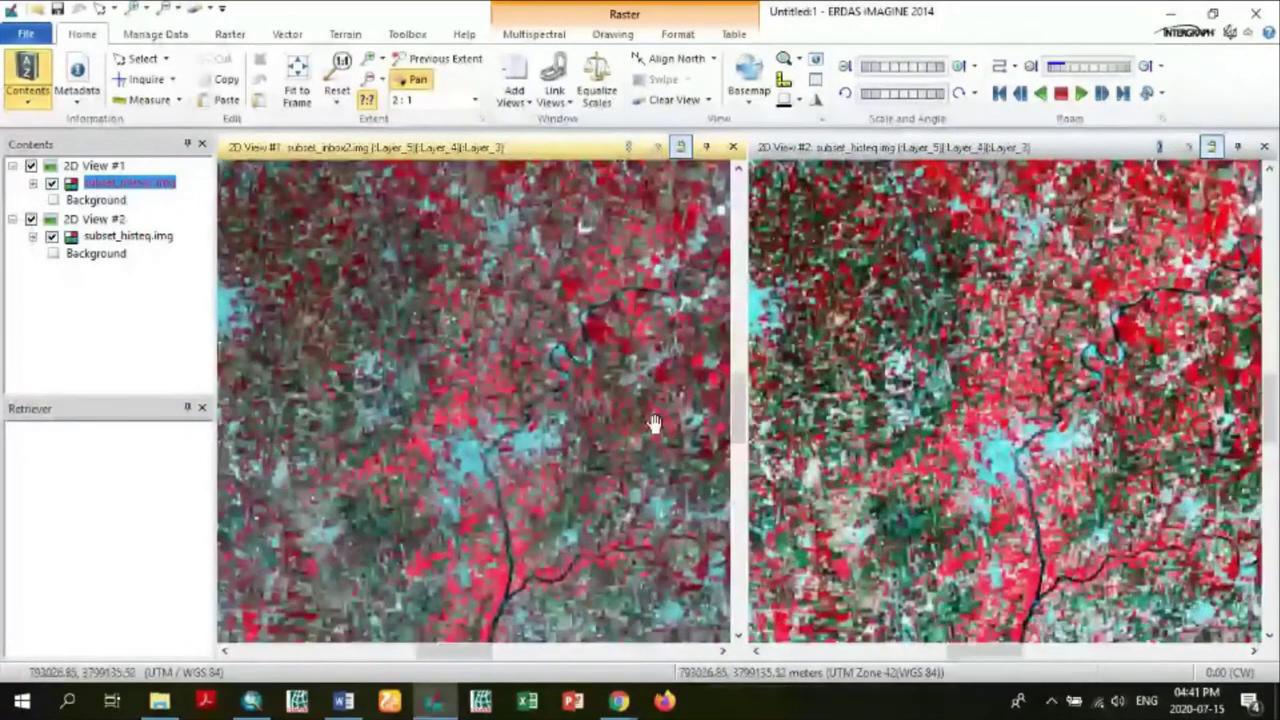
pyautogui.moveTo(628, 469); pyautogui.dragTo(631, 390)
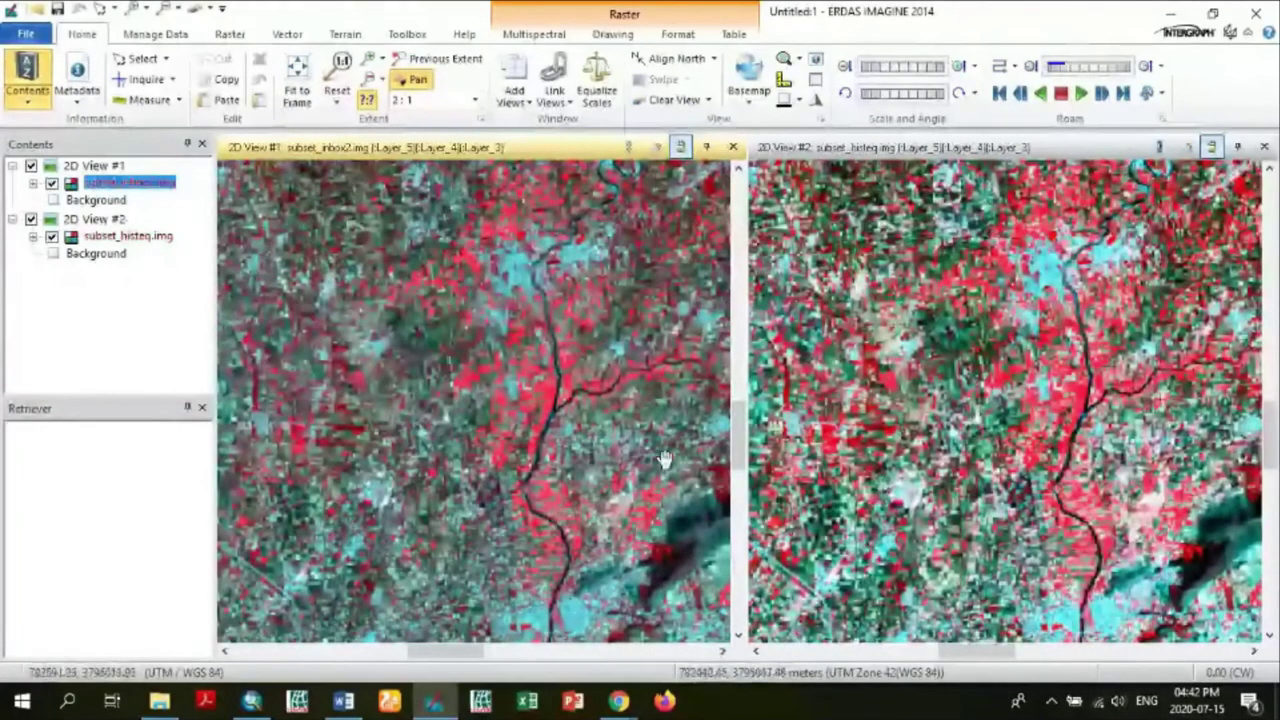
# - Follow the river southwest to the runway area in the linked views, comparing feature contrast in both images
pyautogui.click(781, 444)
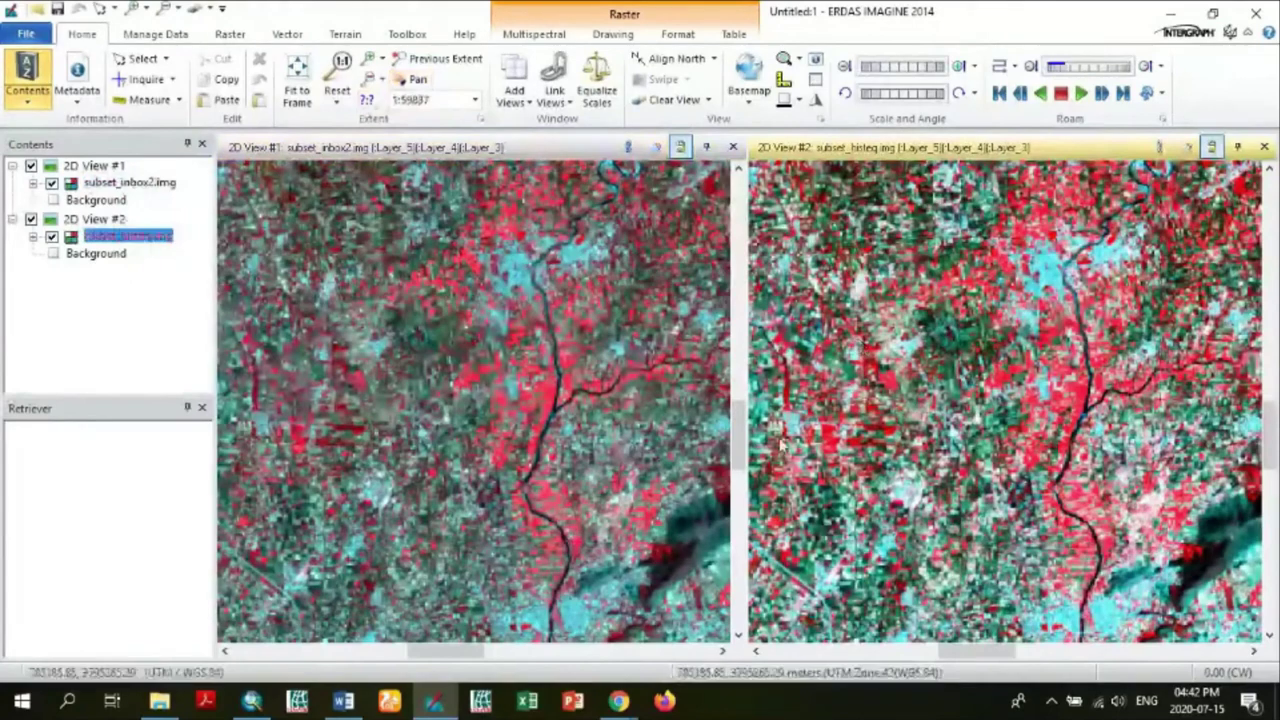
pyautogui.moveTo(716, 494); pyautogui.dragTo(685, 168)
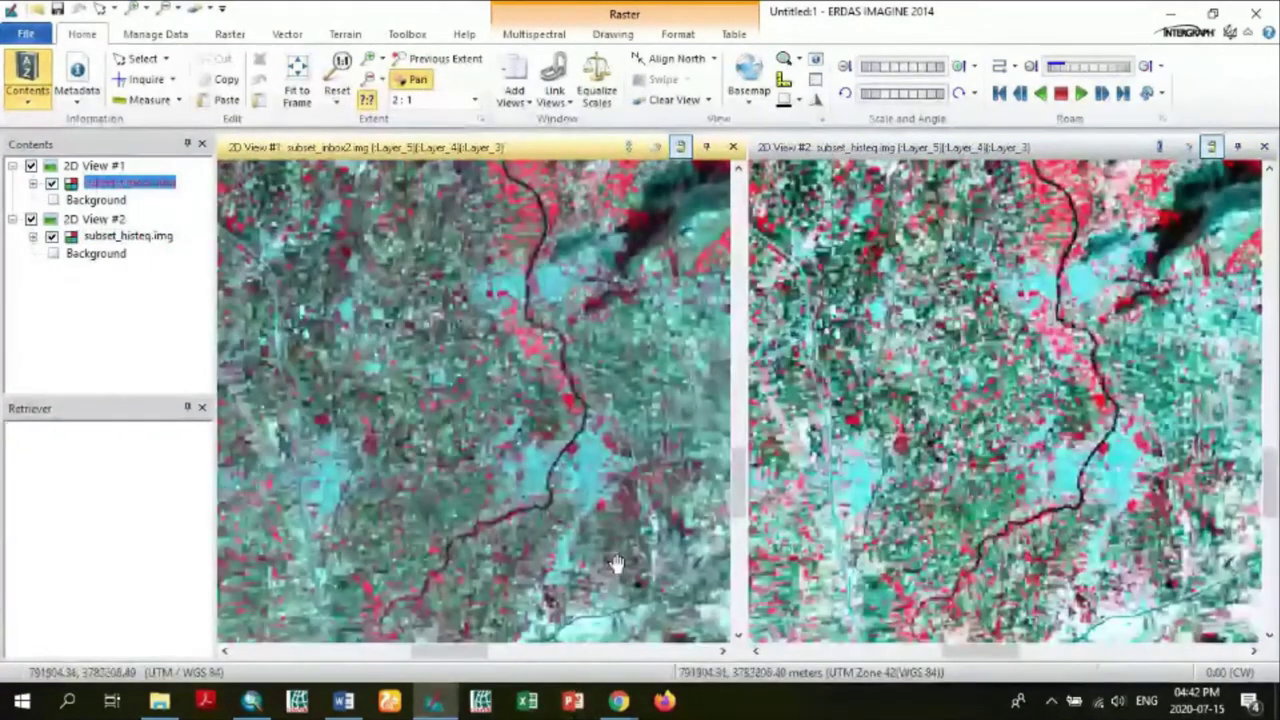
pyautogui.moveTo(614, 565); pyautogui.dragTo(657, 443)
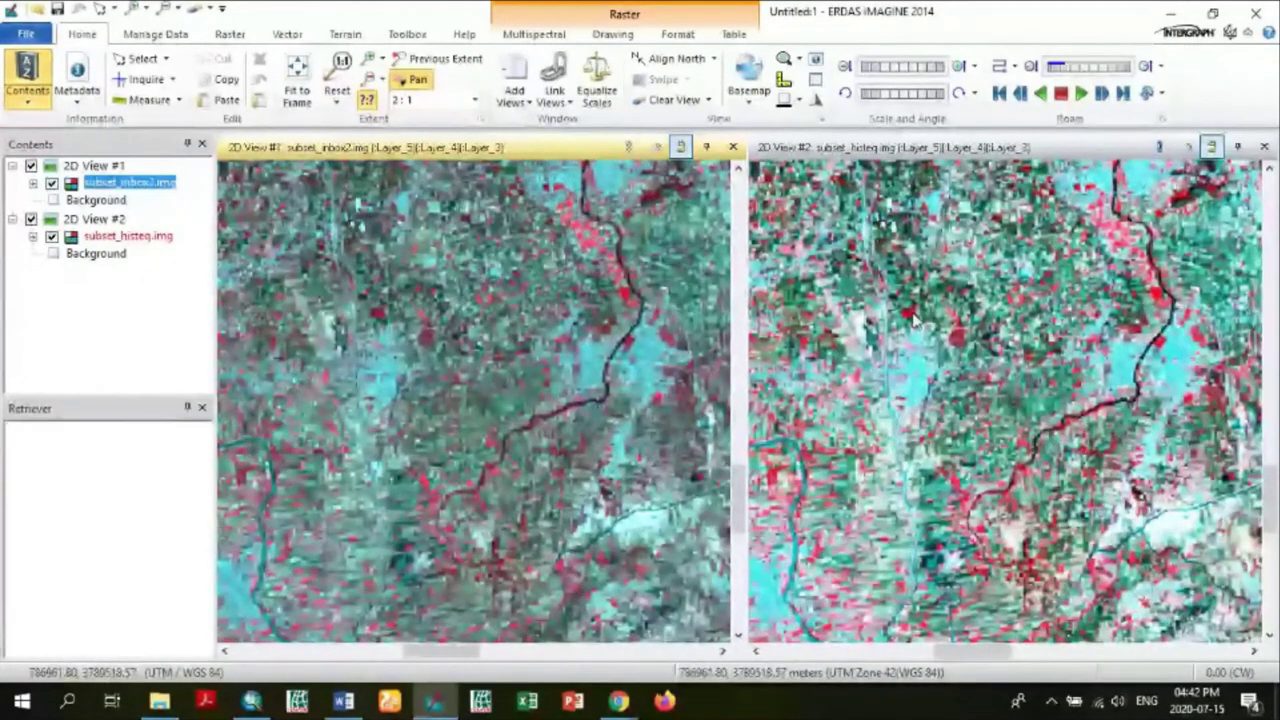
pyautogui.moveTo(436, 493); pyautogui.dragTo(494, 278)
pyautogui.moveTo(476, 547); pyautogui.dragTo(489, 473)
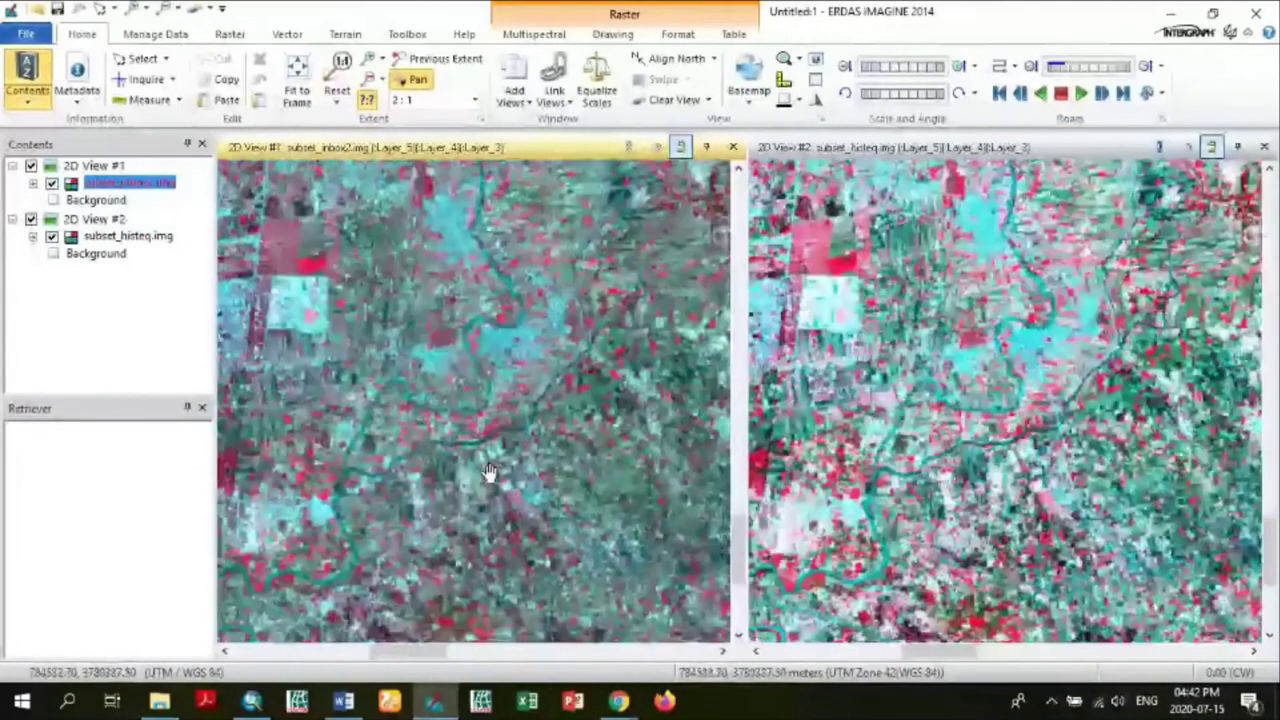
pyautogui.moveTo(253, 635); pyautogui.dragTo(512, 518)
pyautogui.moveTo(508, 636); pyautogui.dragTo(588, 481)
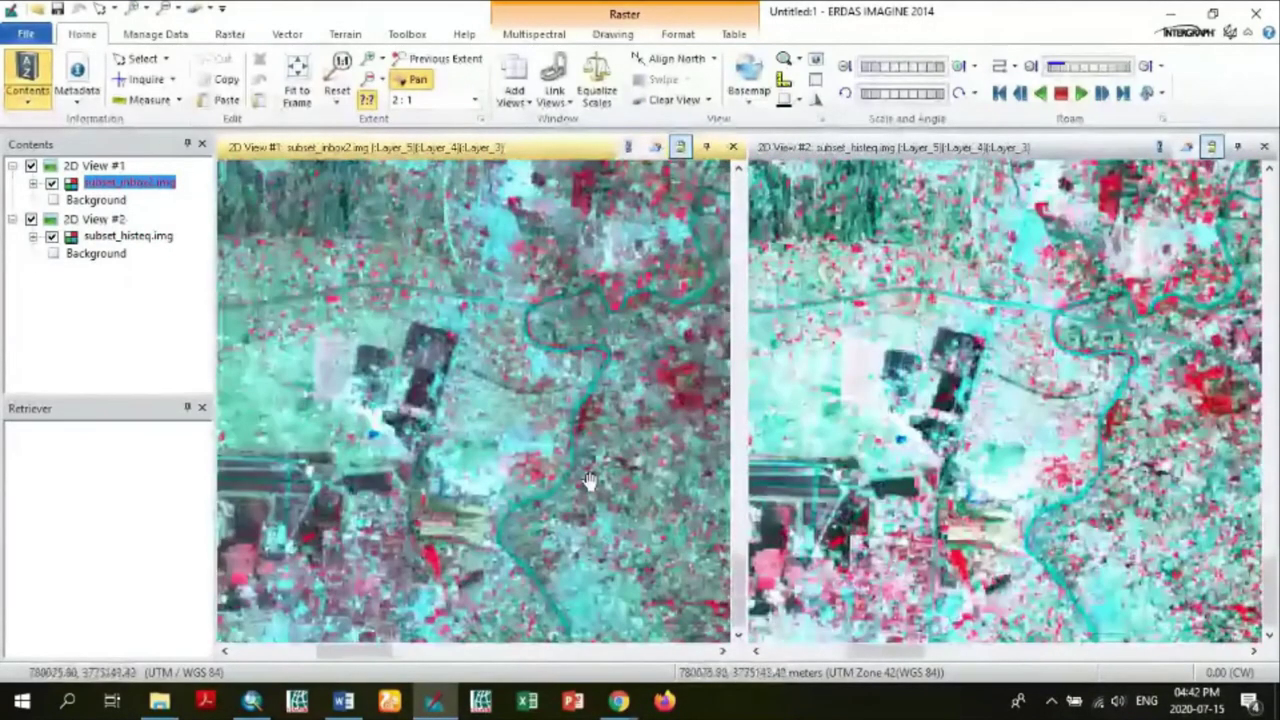
pyautogui.moveTo(328, 590); pyautogui.dragTo(578, 479)
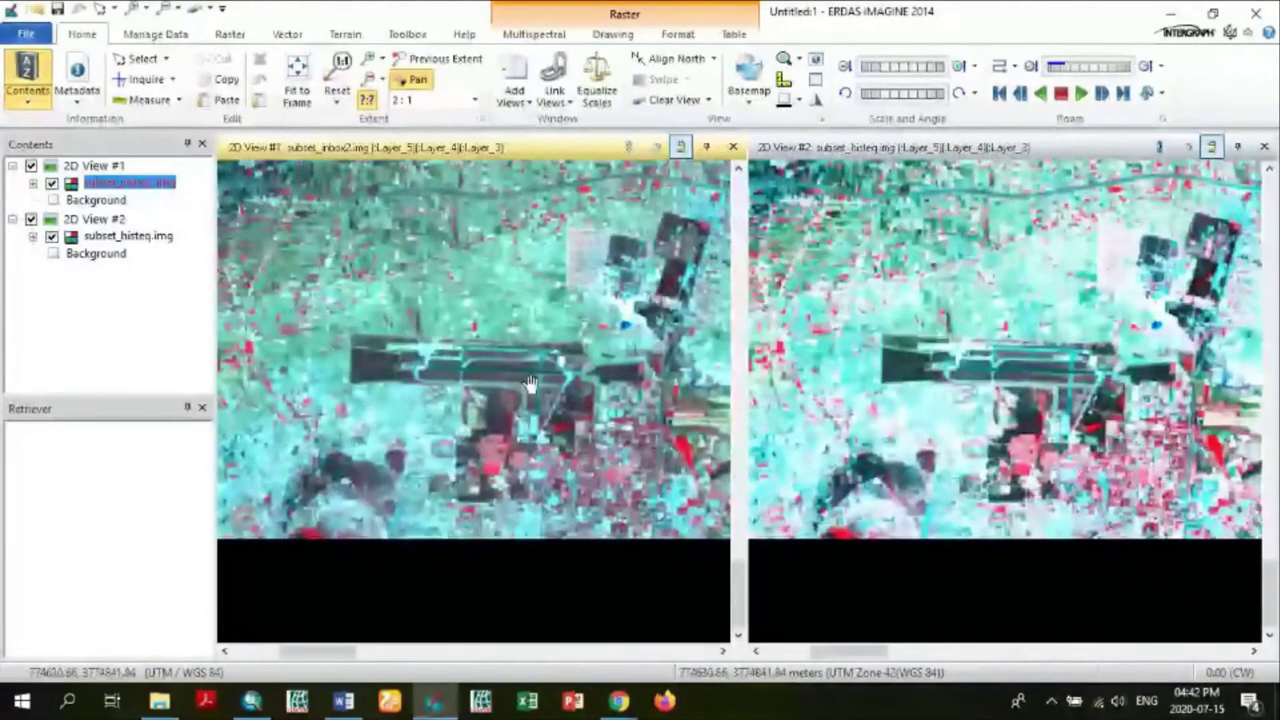
# - Unlink the two views and close 2D View #2 with subset_histeq.img
pyautogui.click(890, 147)
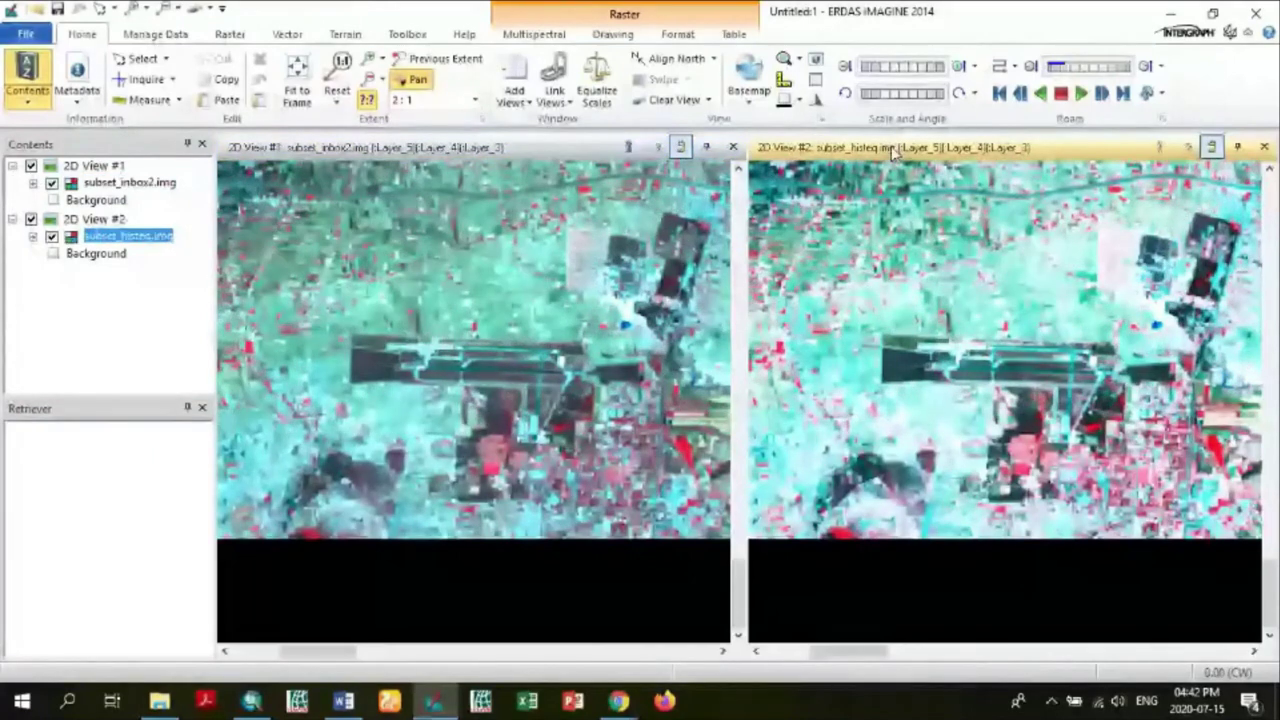
pyautogui.click(478, 190)
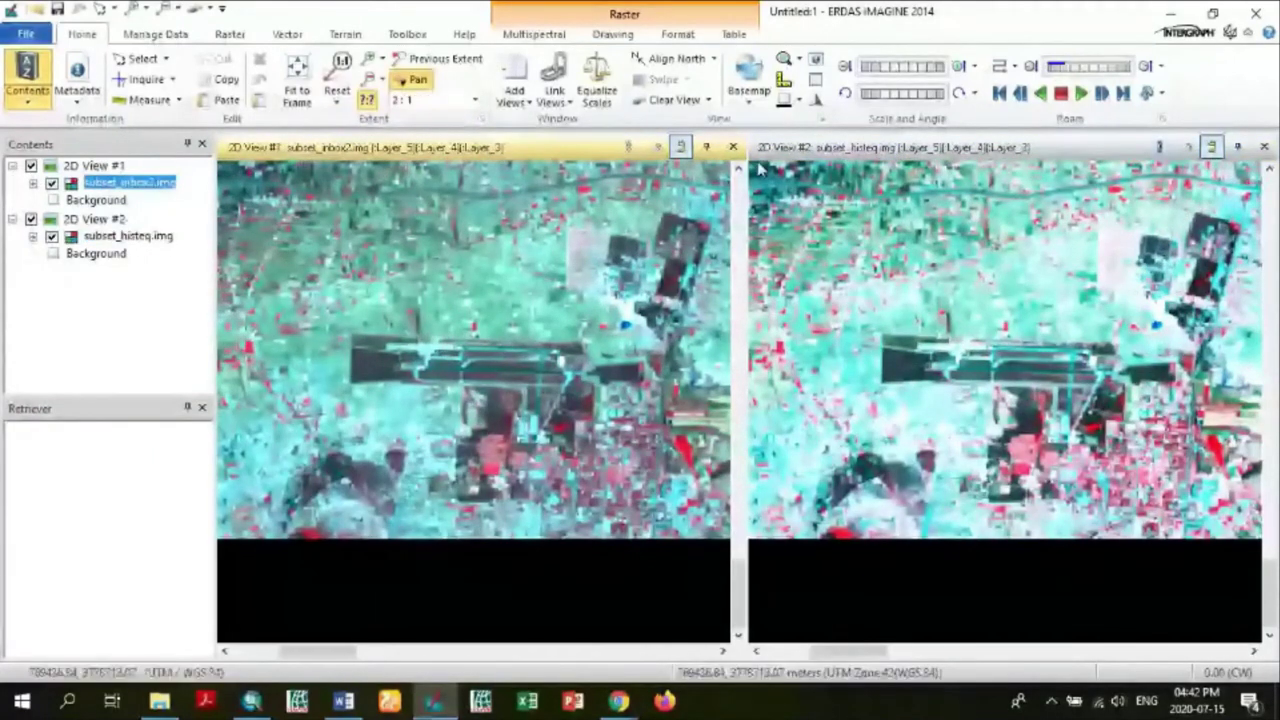
pyautogui.click(1216, 148)
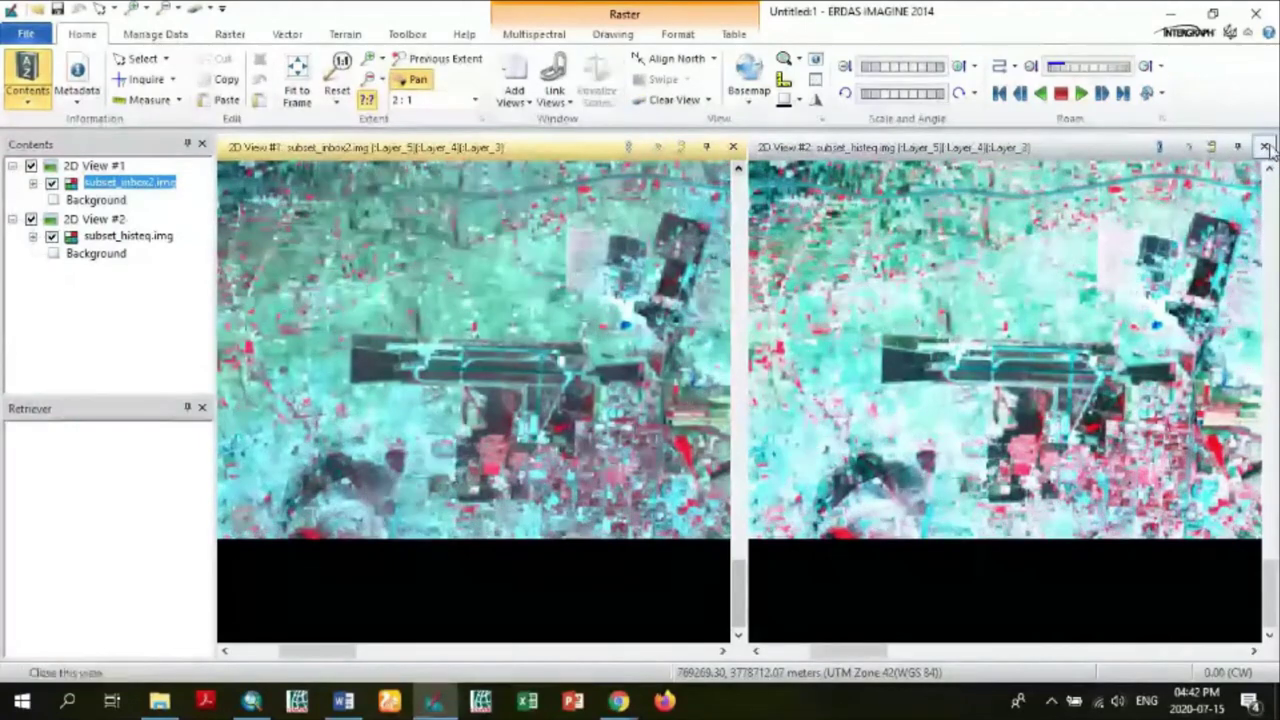
pyautogui.click(1265, 147)
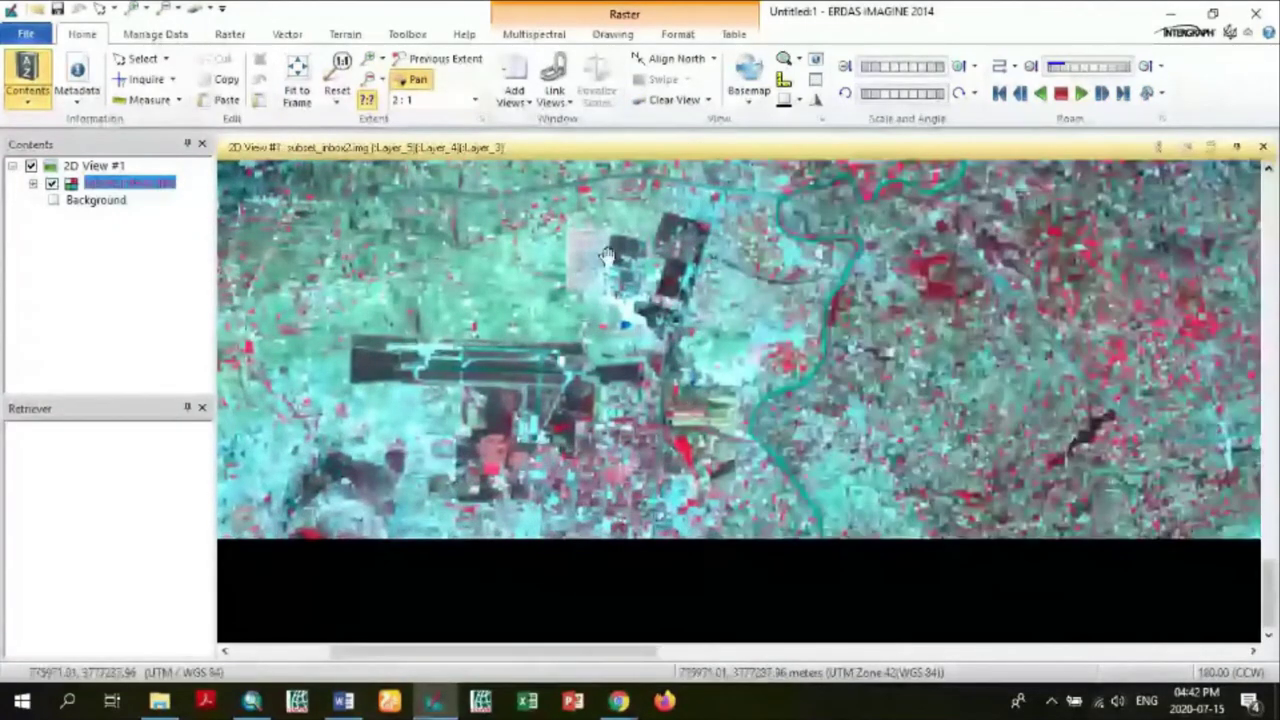